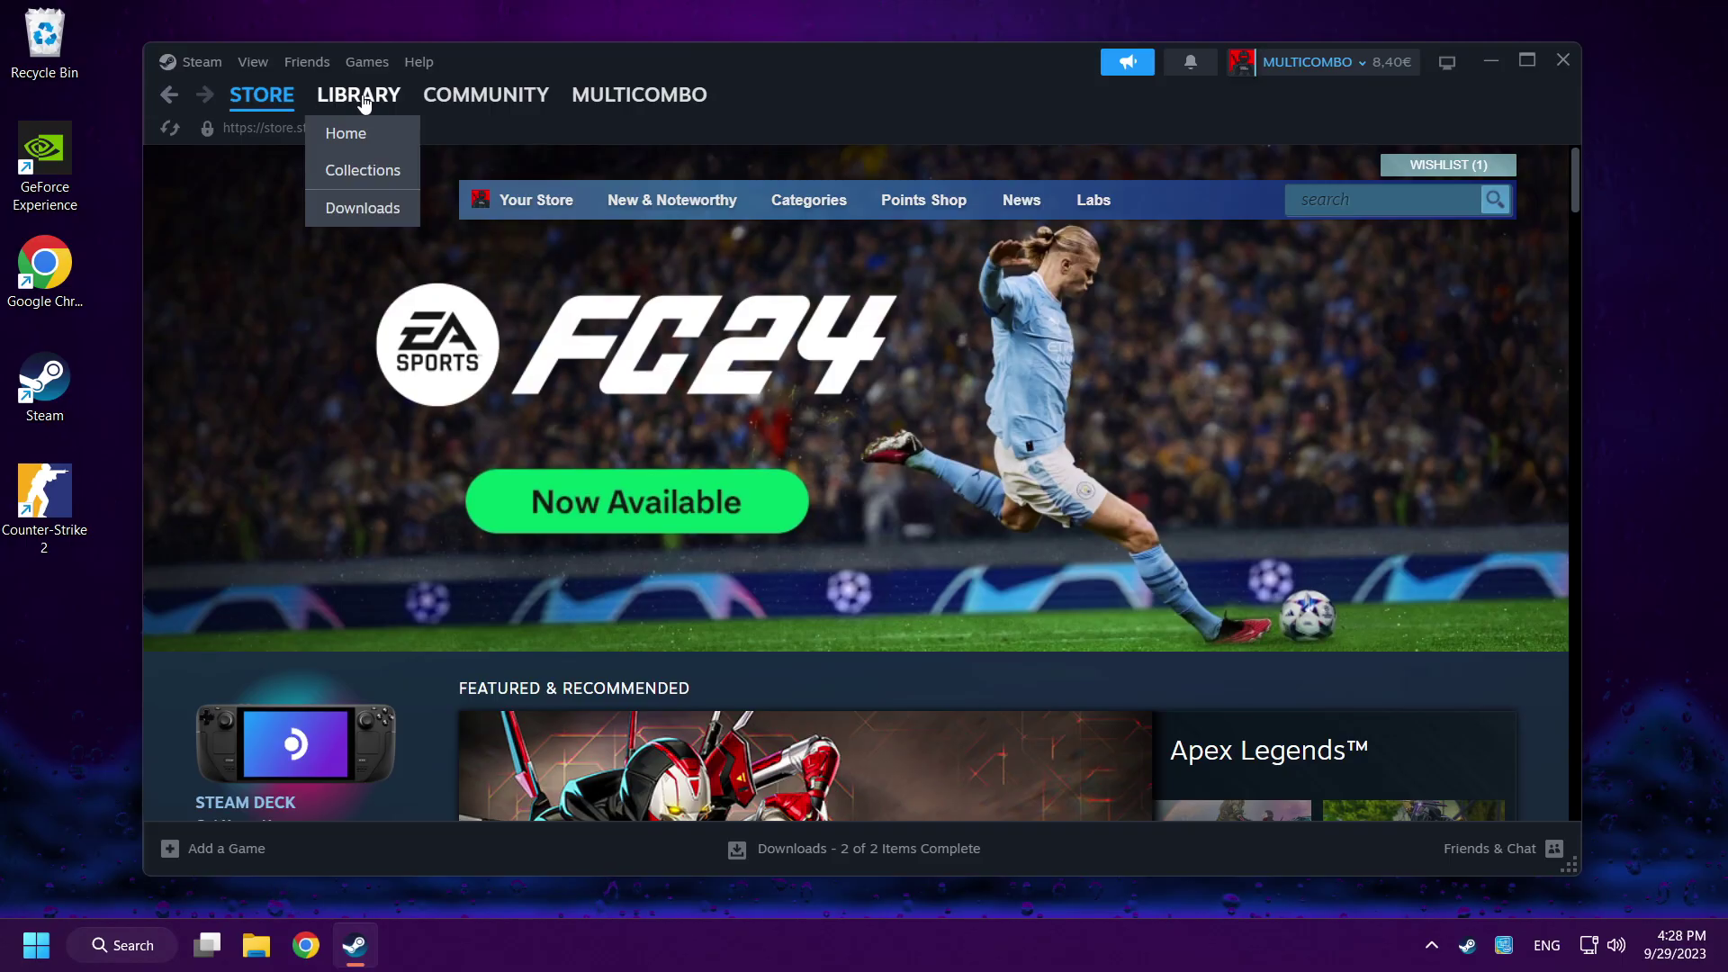
# Step: Verify the integrity of Counter-Strike 2's installed files from its library properties, and launch the game
pyautogui.click(357, 97)
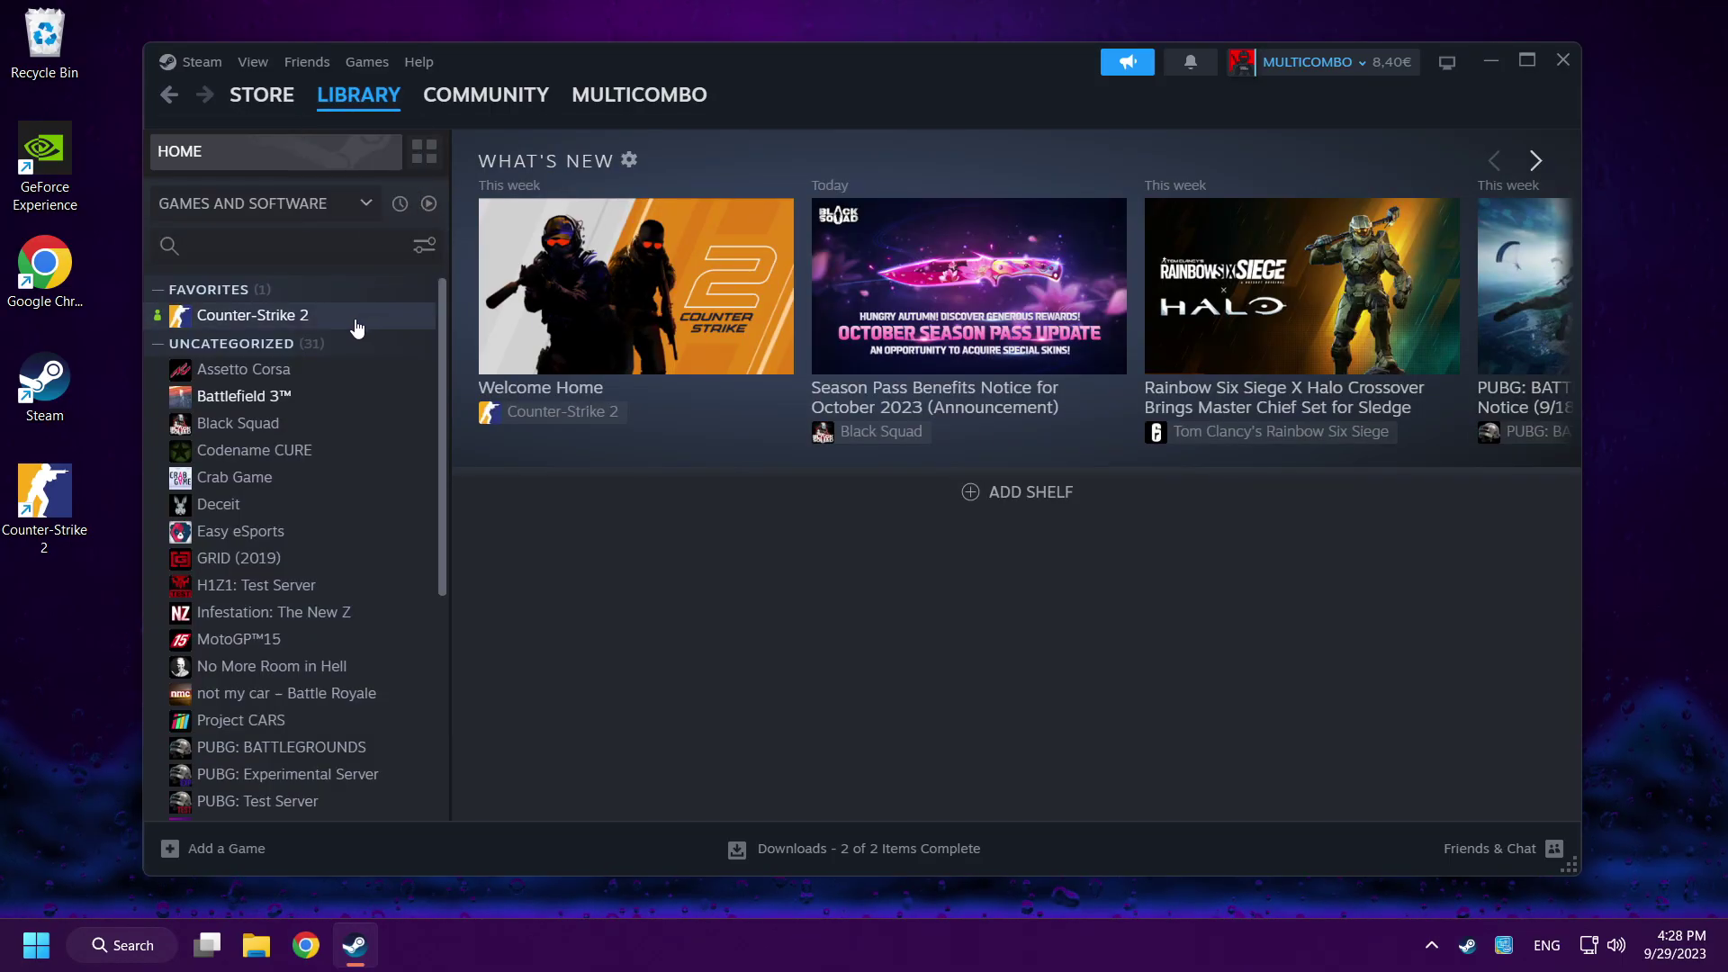
pyautogui.click(358, 322)
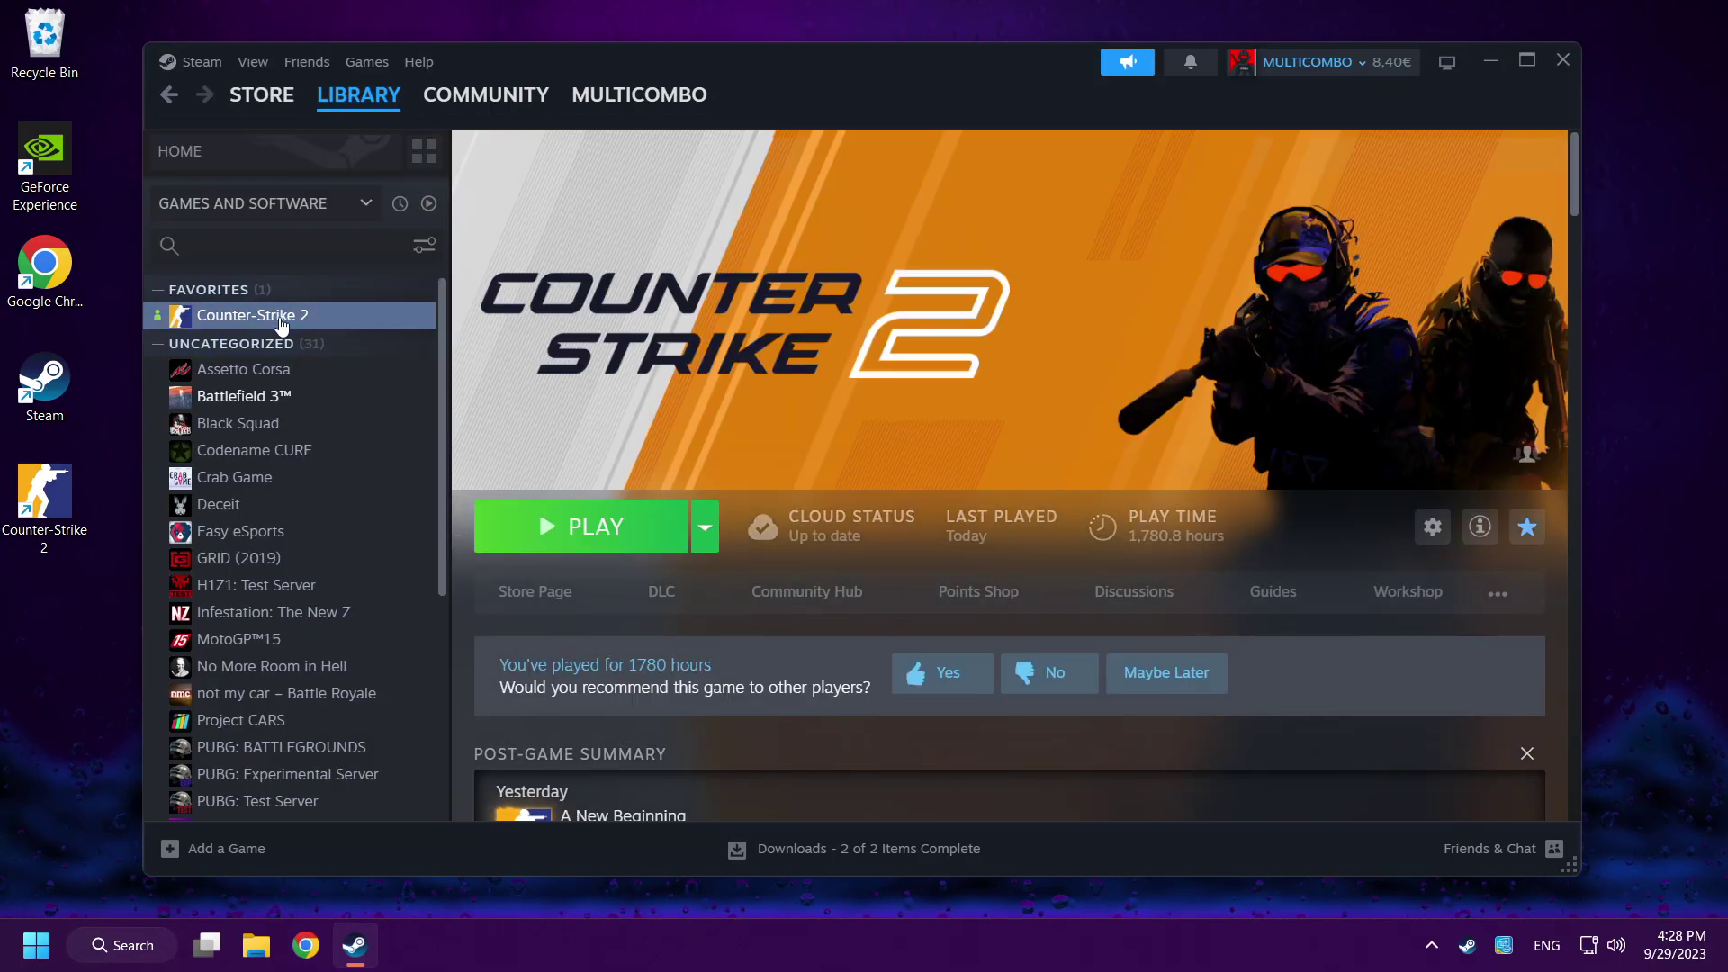
pyautogui.rightClick(367, 312)
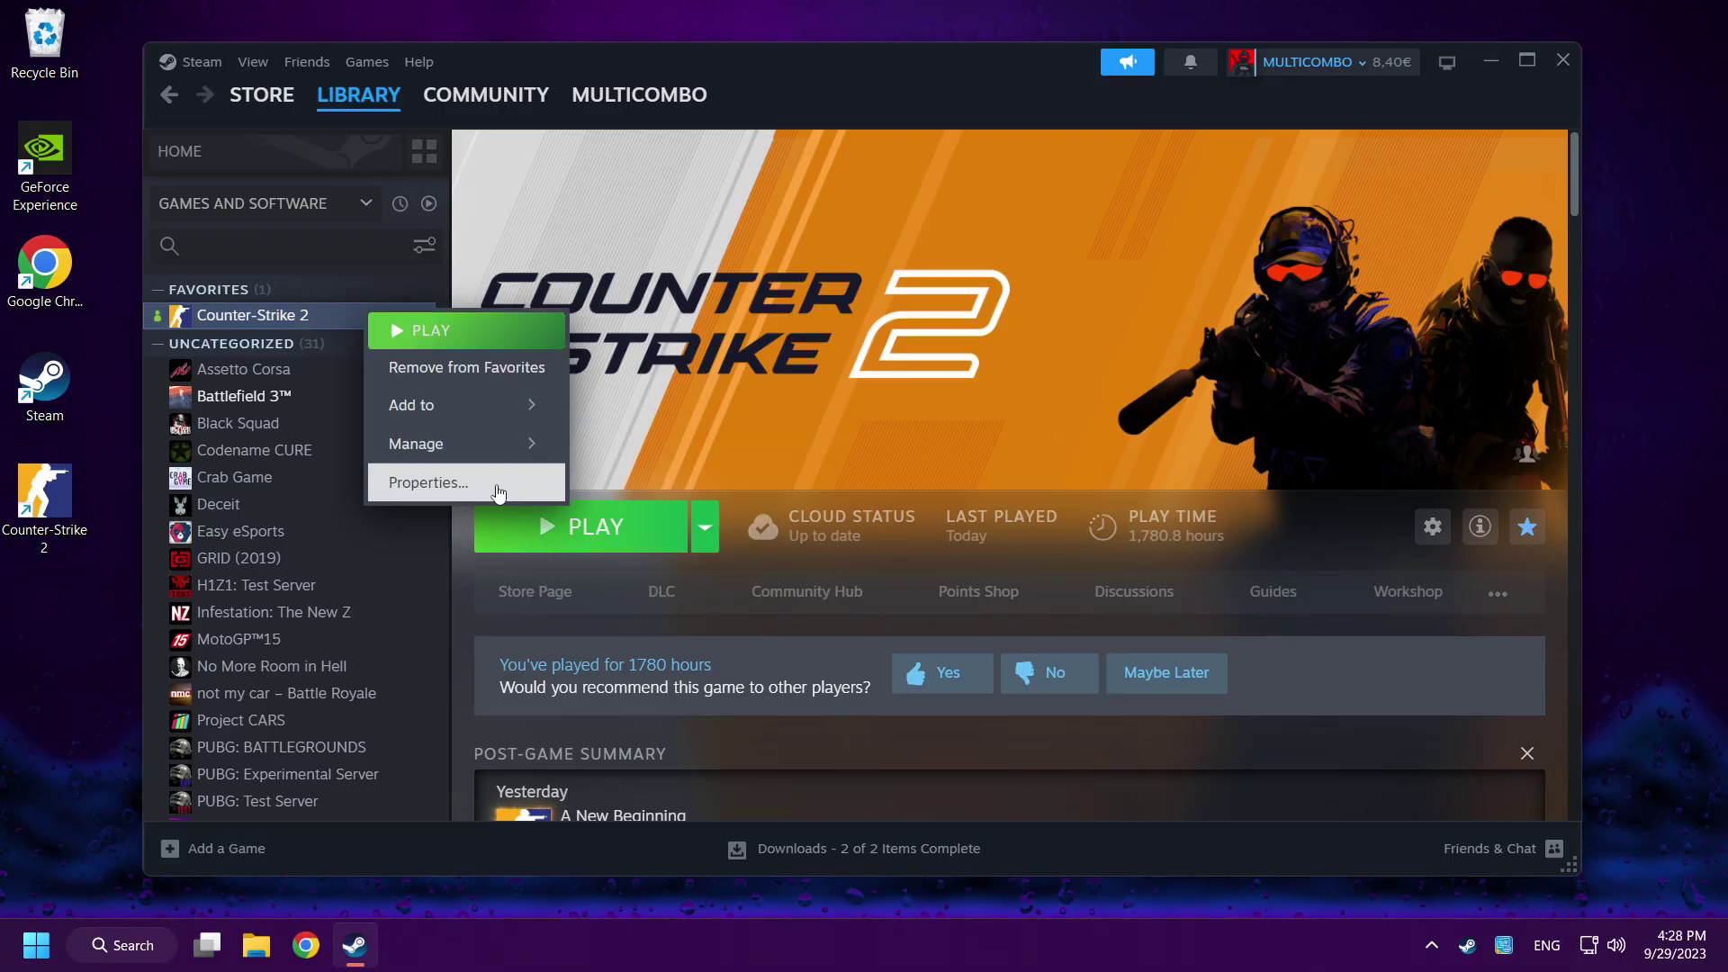
pyautogui.click(466, 482)
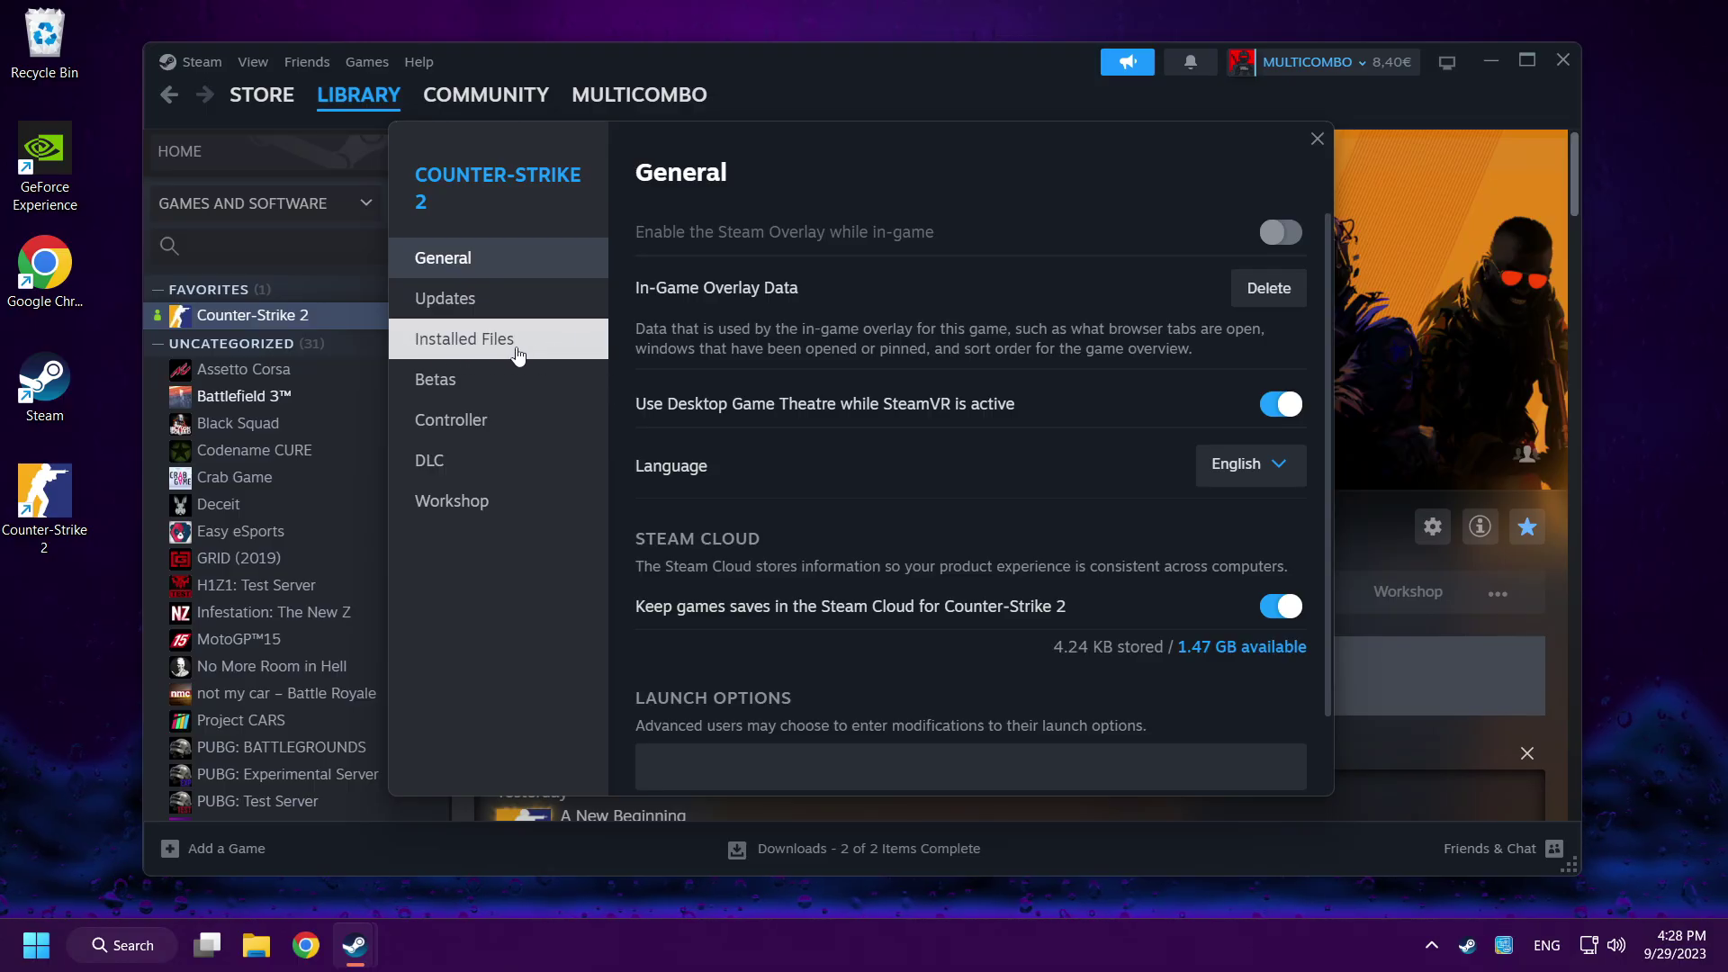
pyautogui.click(551, 354)
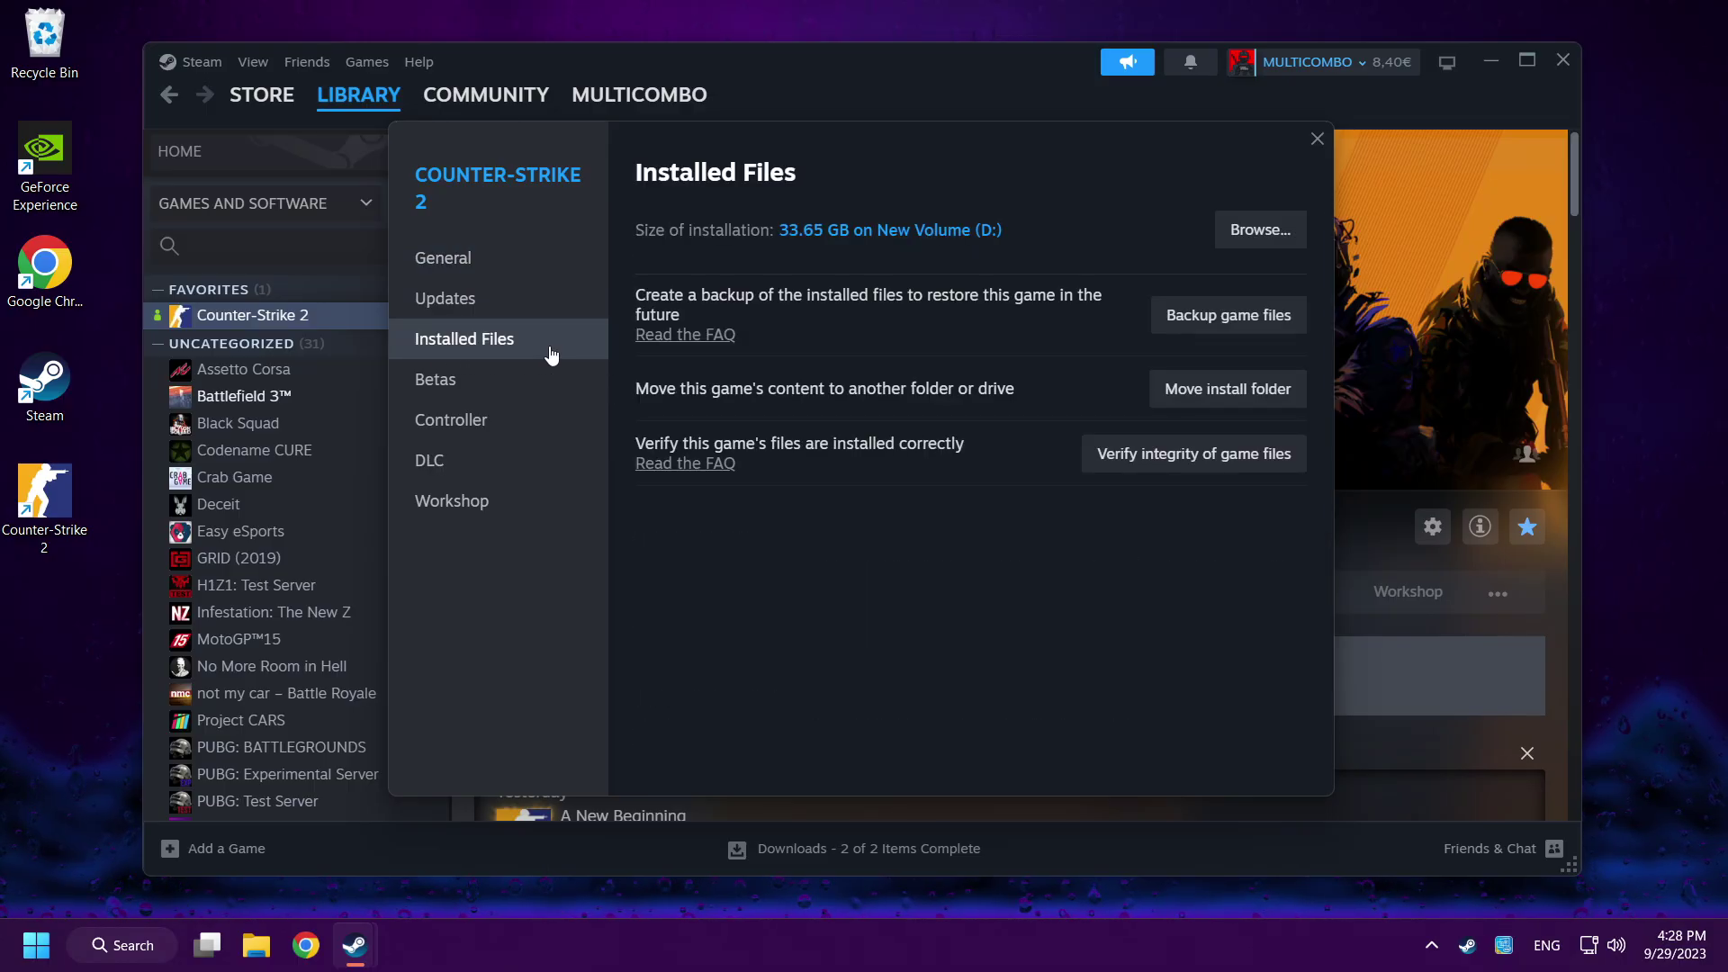
pyautogui.click(1207, 472)
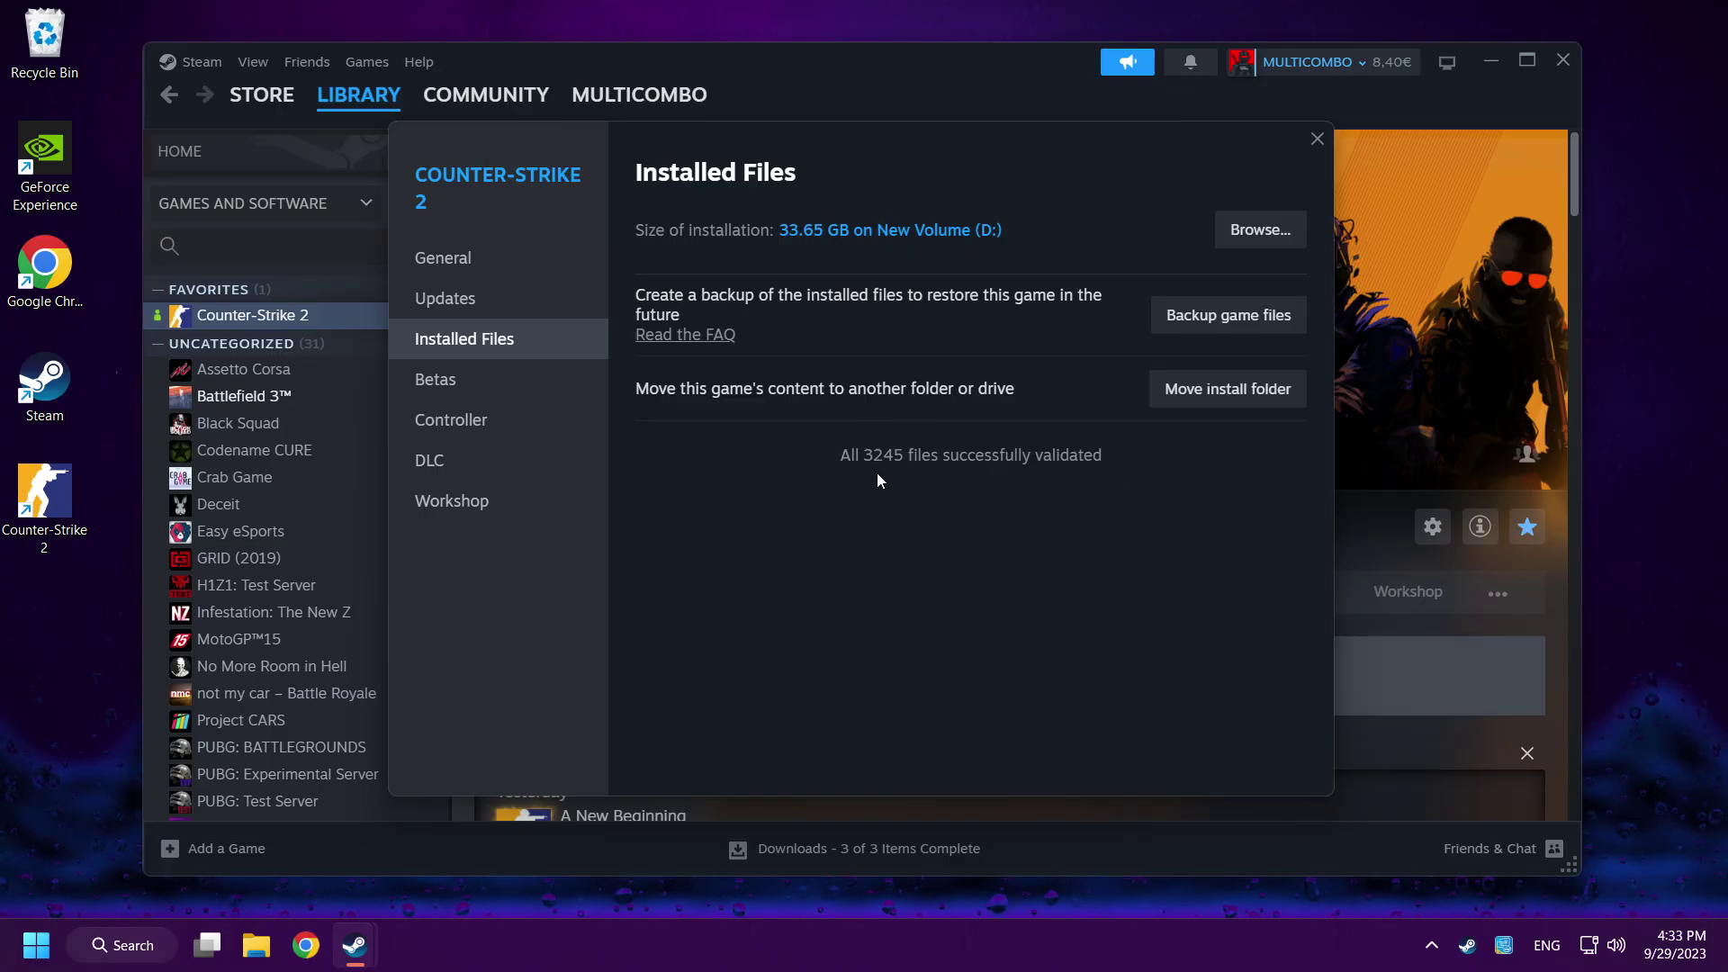
pyautogui.click(1315, 144)
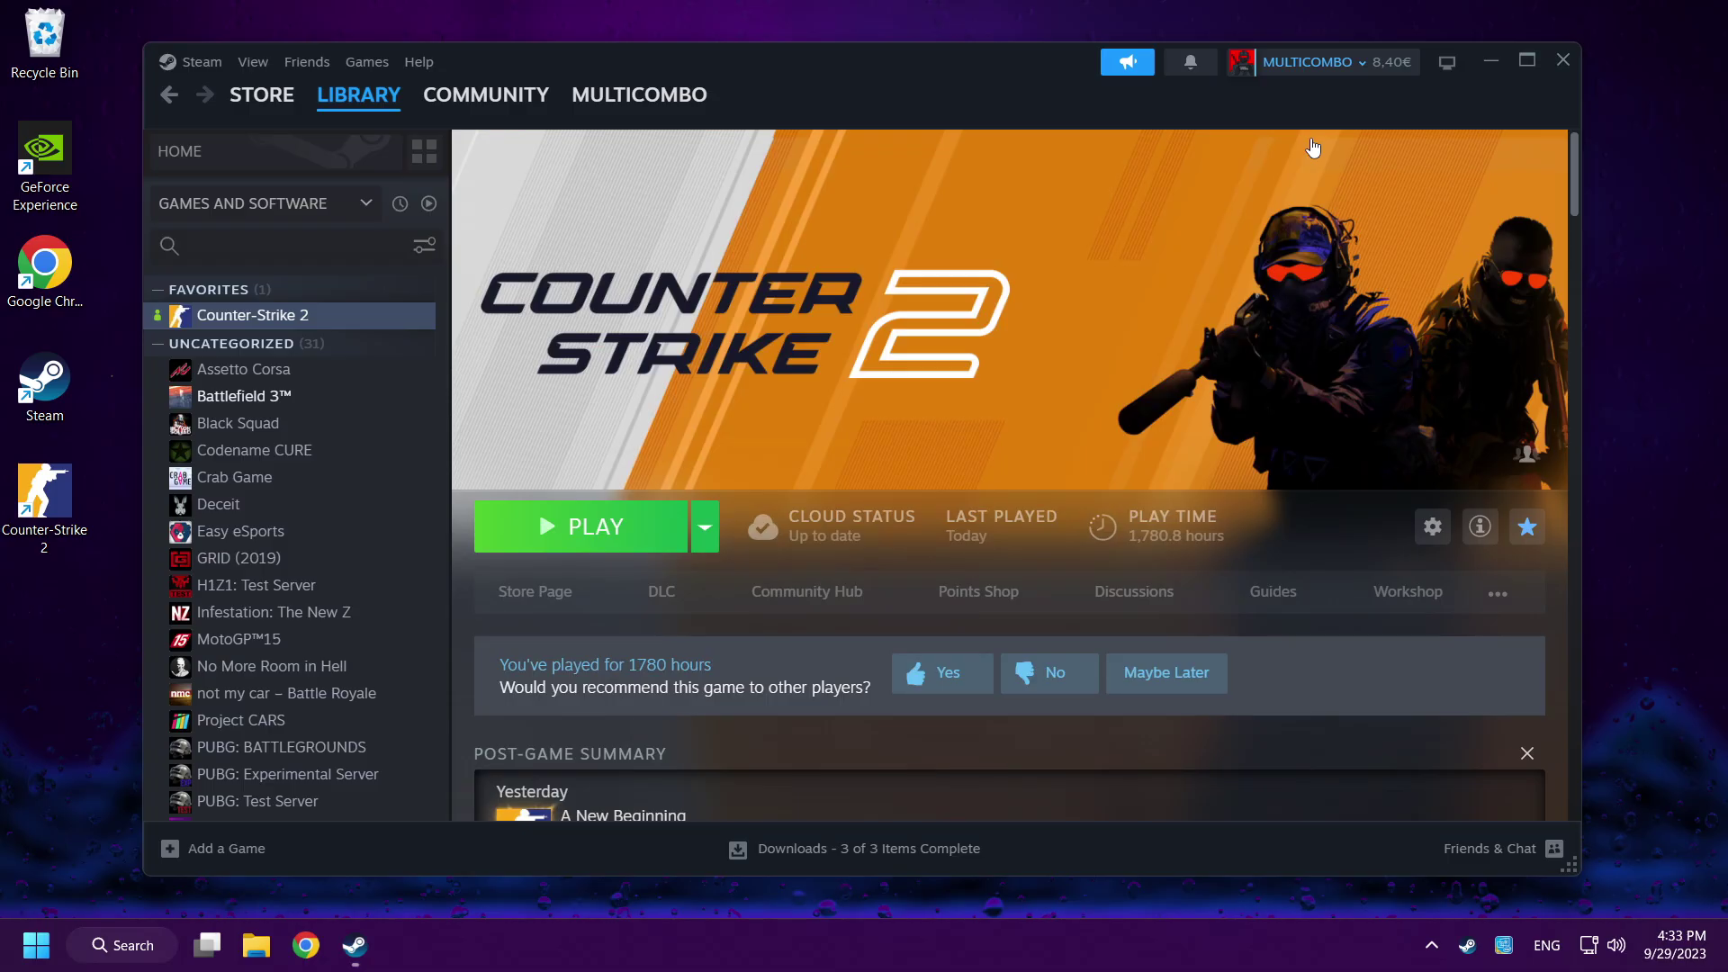
pyautogui.click(598, 531)
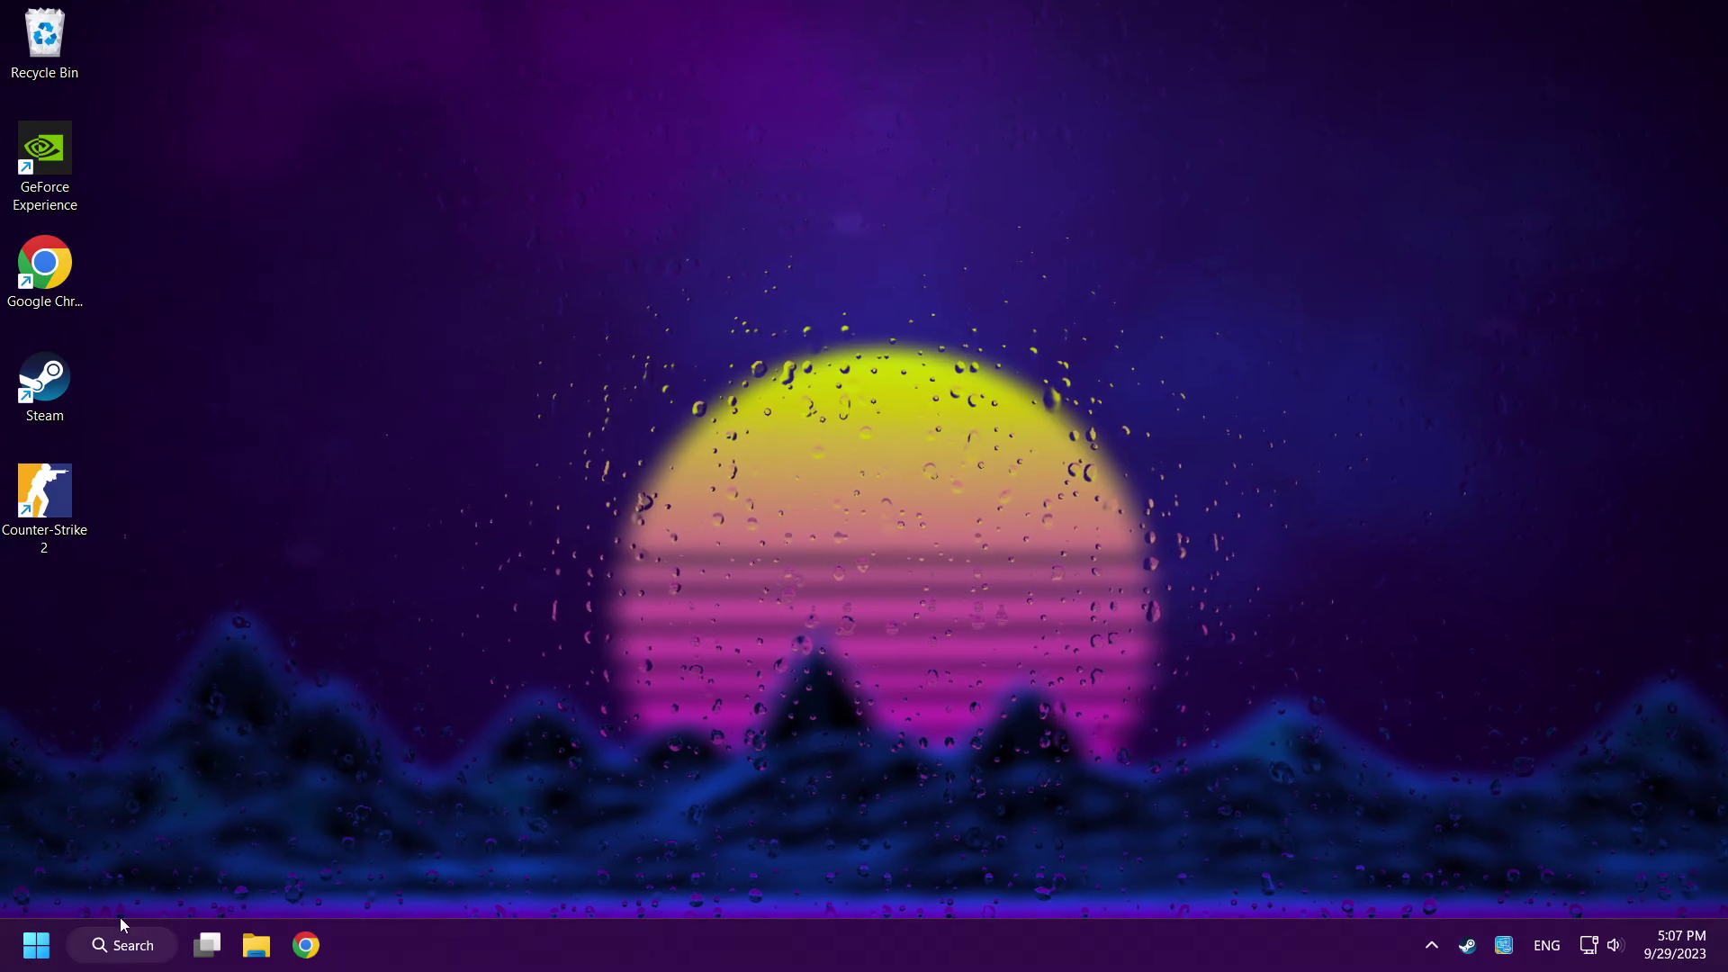
# Step: Search Windows for %temp% and open the matching Temp file folder
pyautogui.click(139, 952)
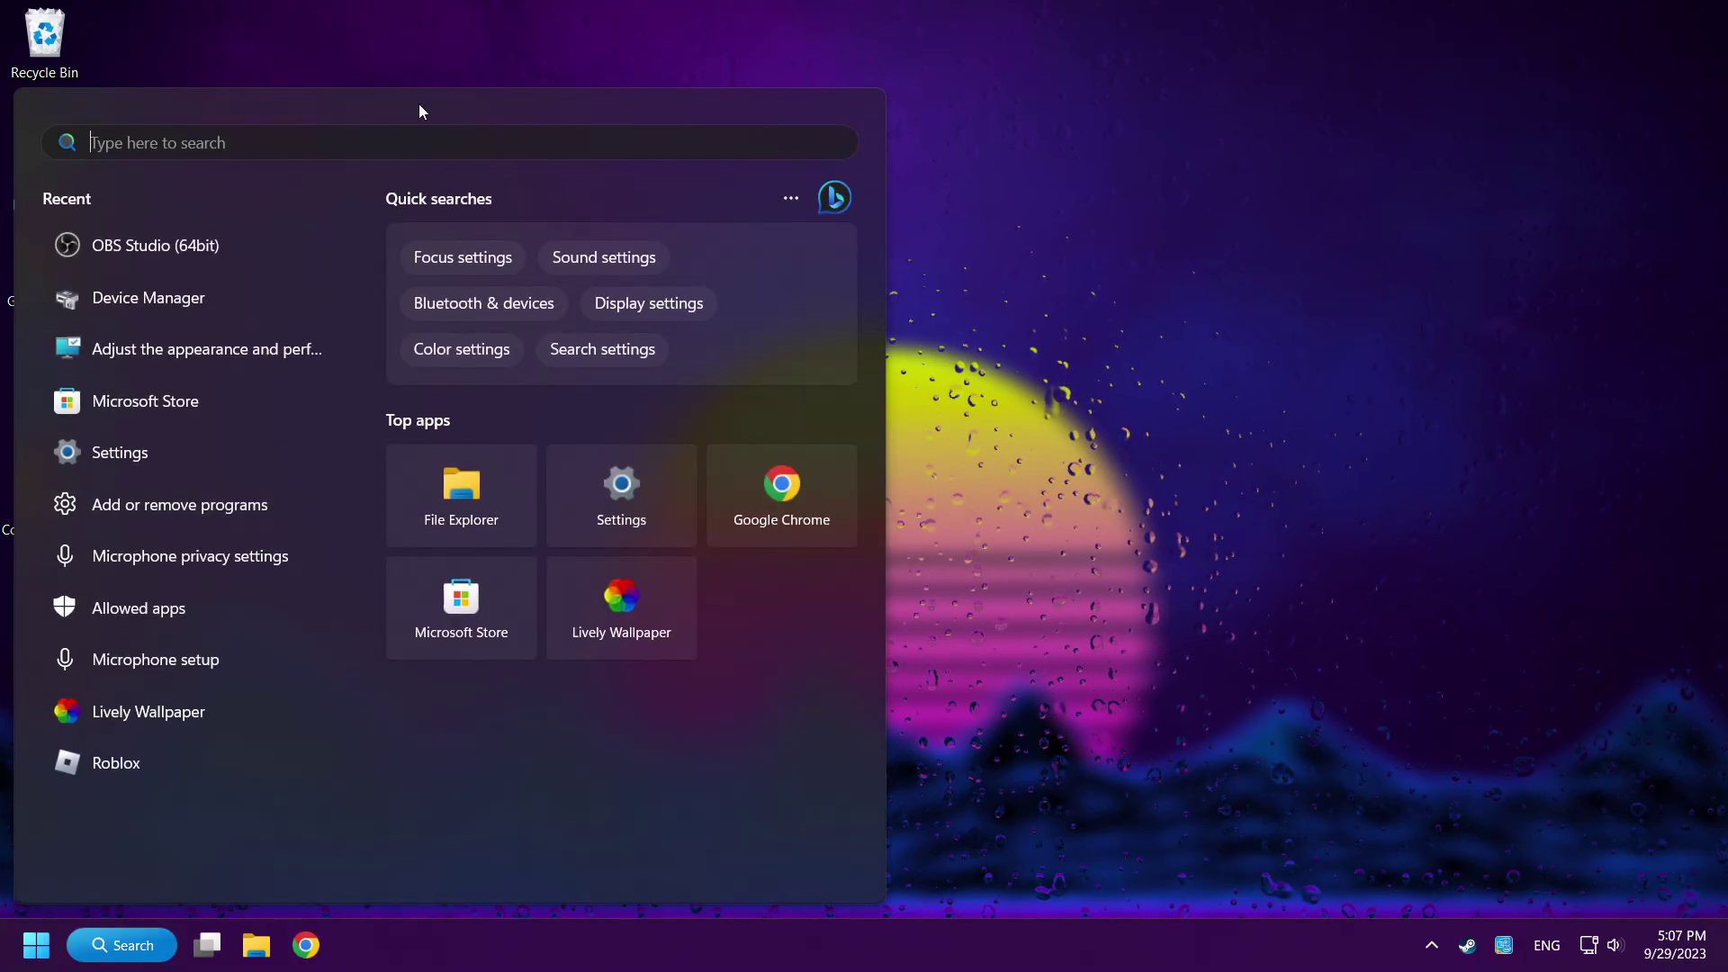
pyautogui.write('%tem')
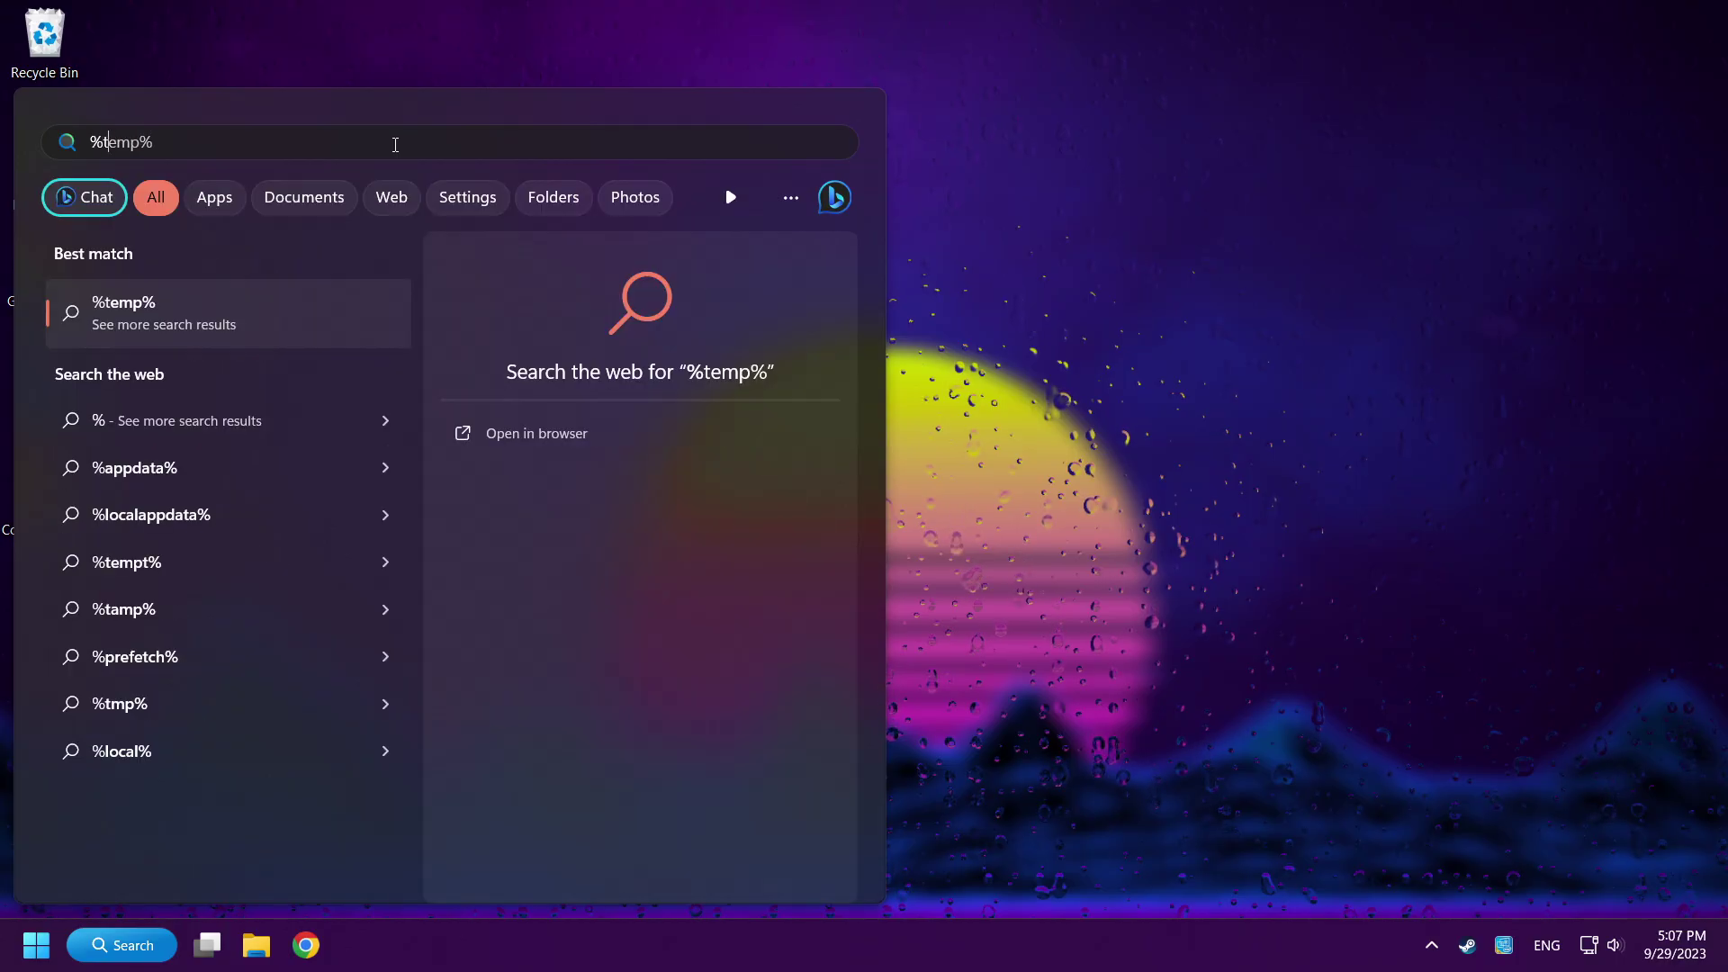
pyautogui.write('p%')
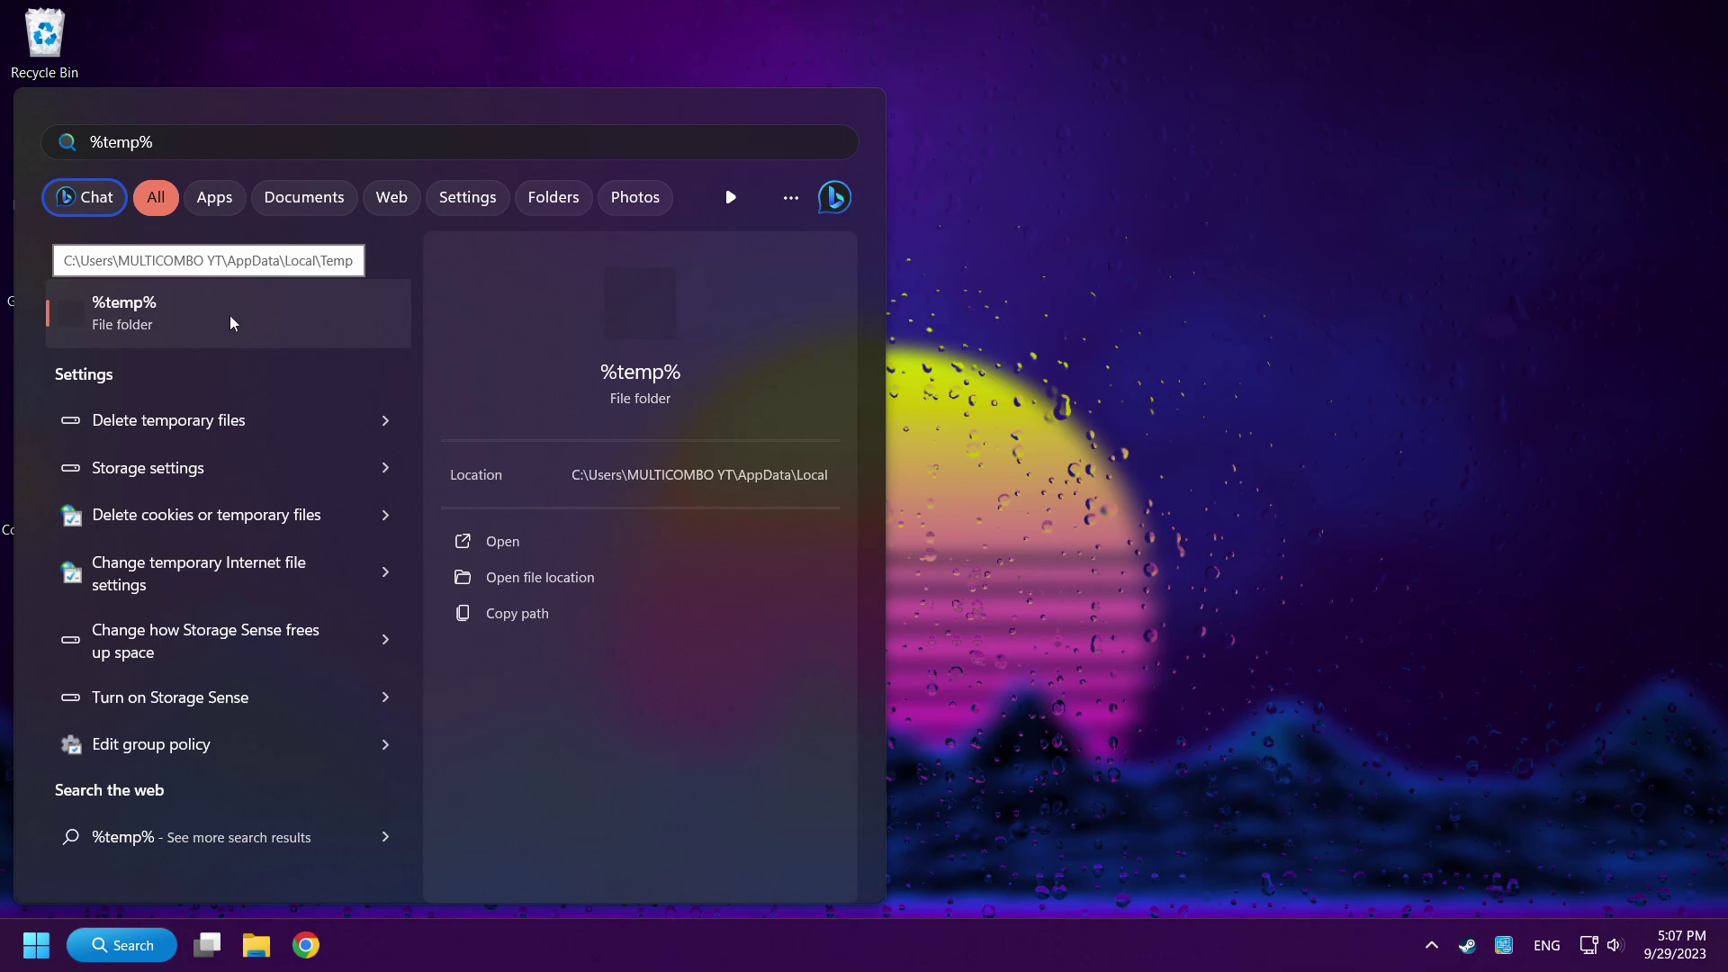
pyautogui.click(205, 332)
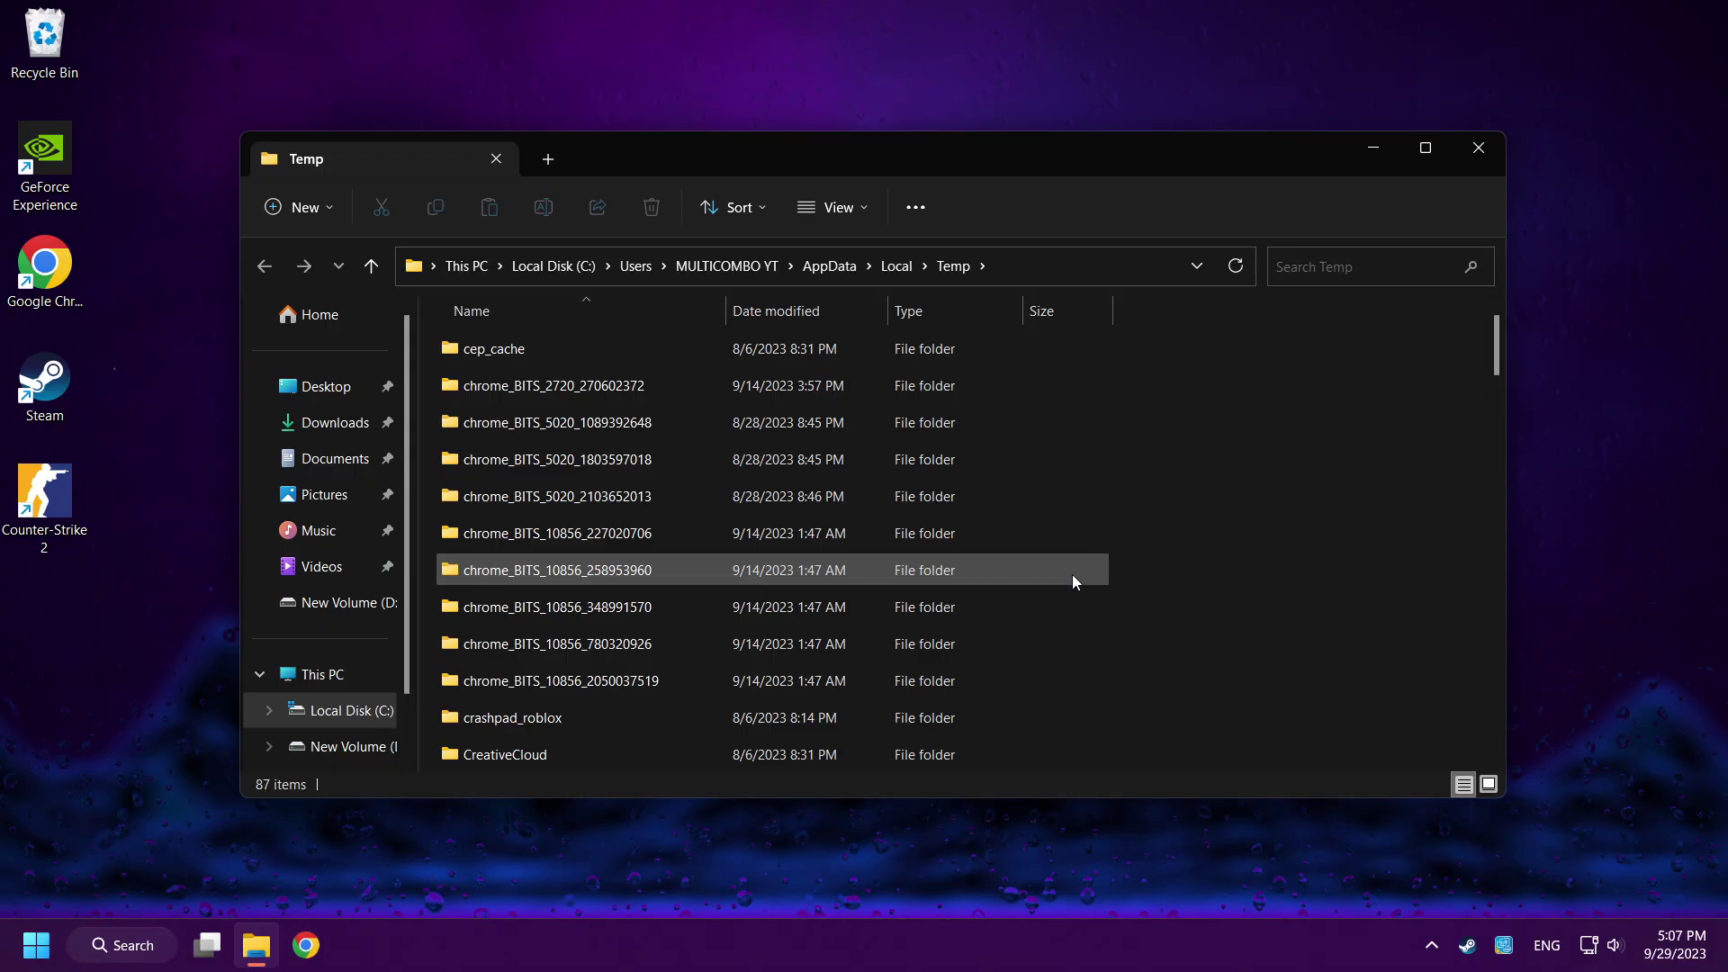
# Step: Delete everything in the Temp folder, skipping all files in use, and close the folder window
pyautogui.hotkey('ctrl', 'a')
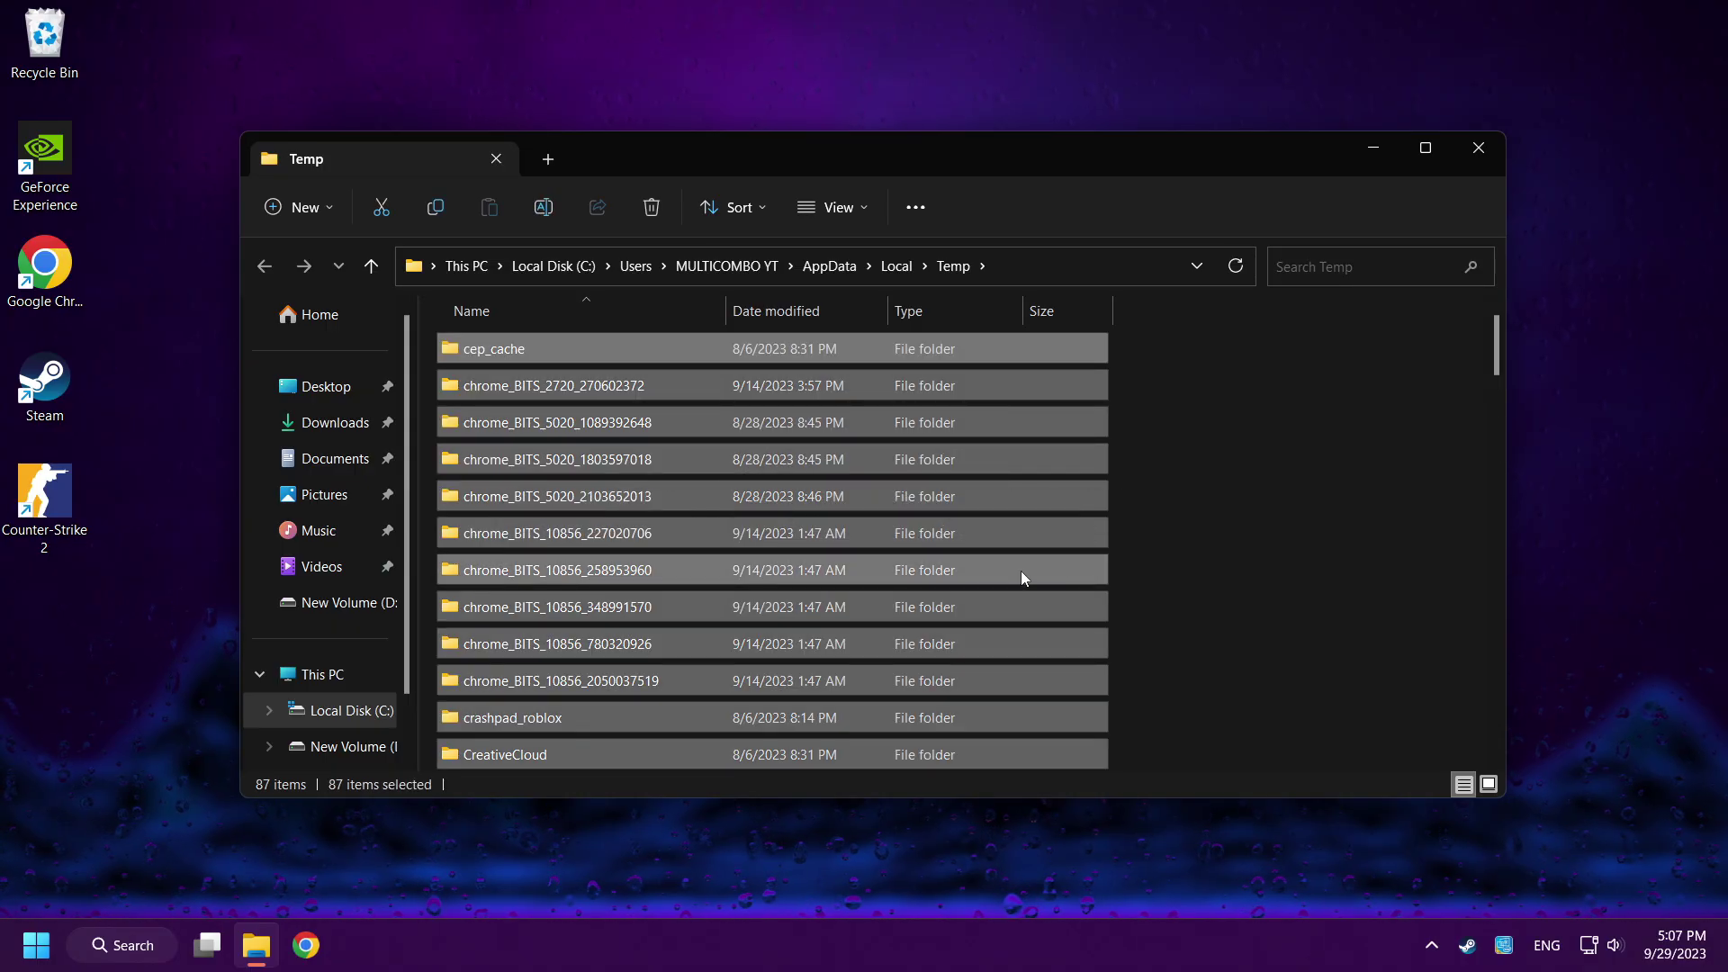
pyautogui.rightClick(981, 570)
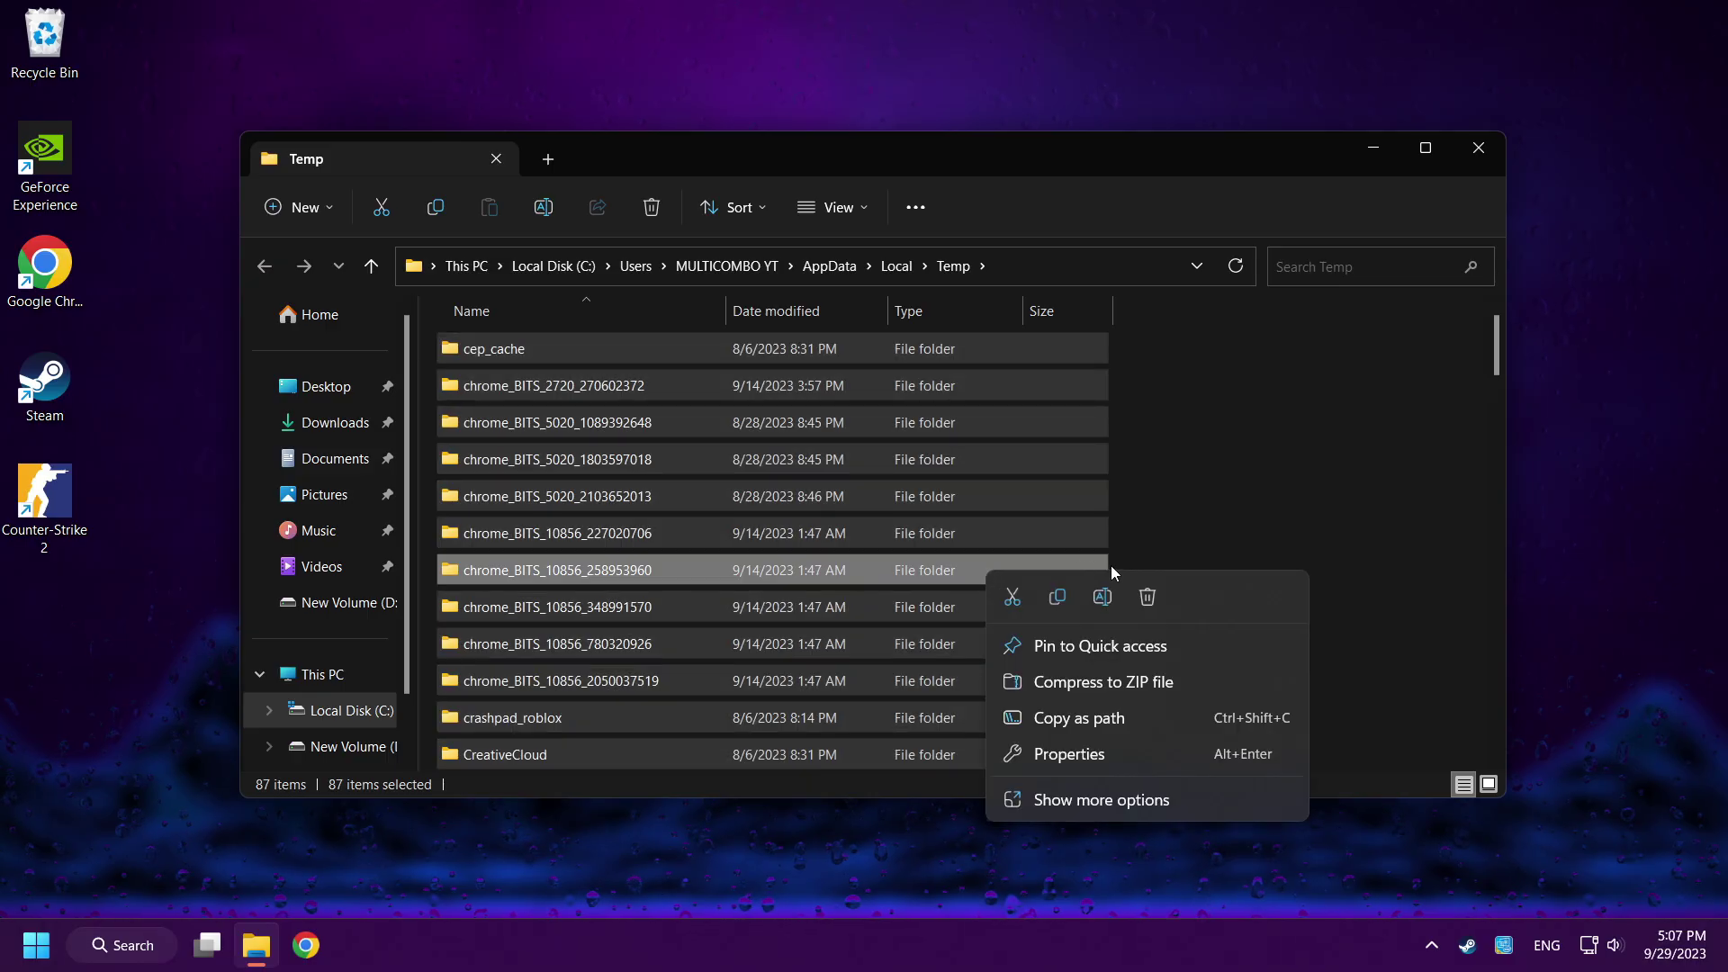
pyautogui.click(1148, 597)
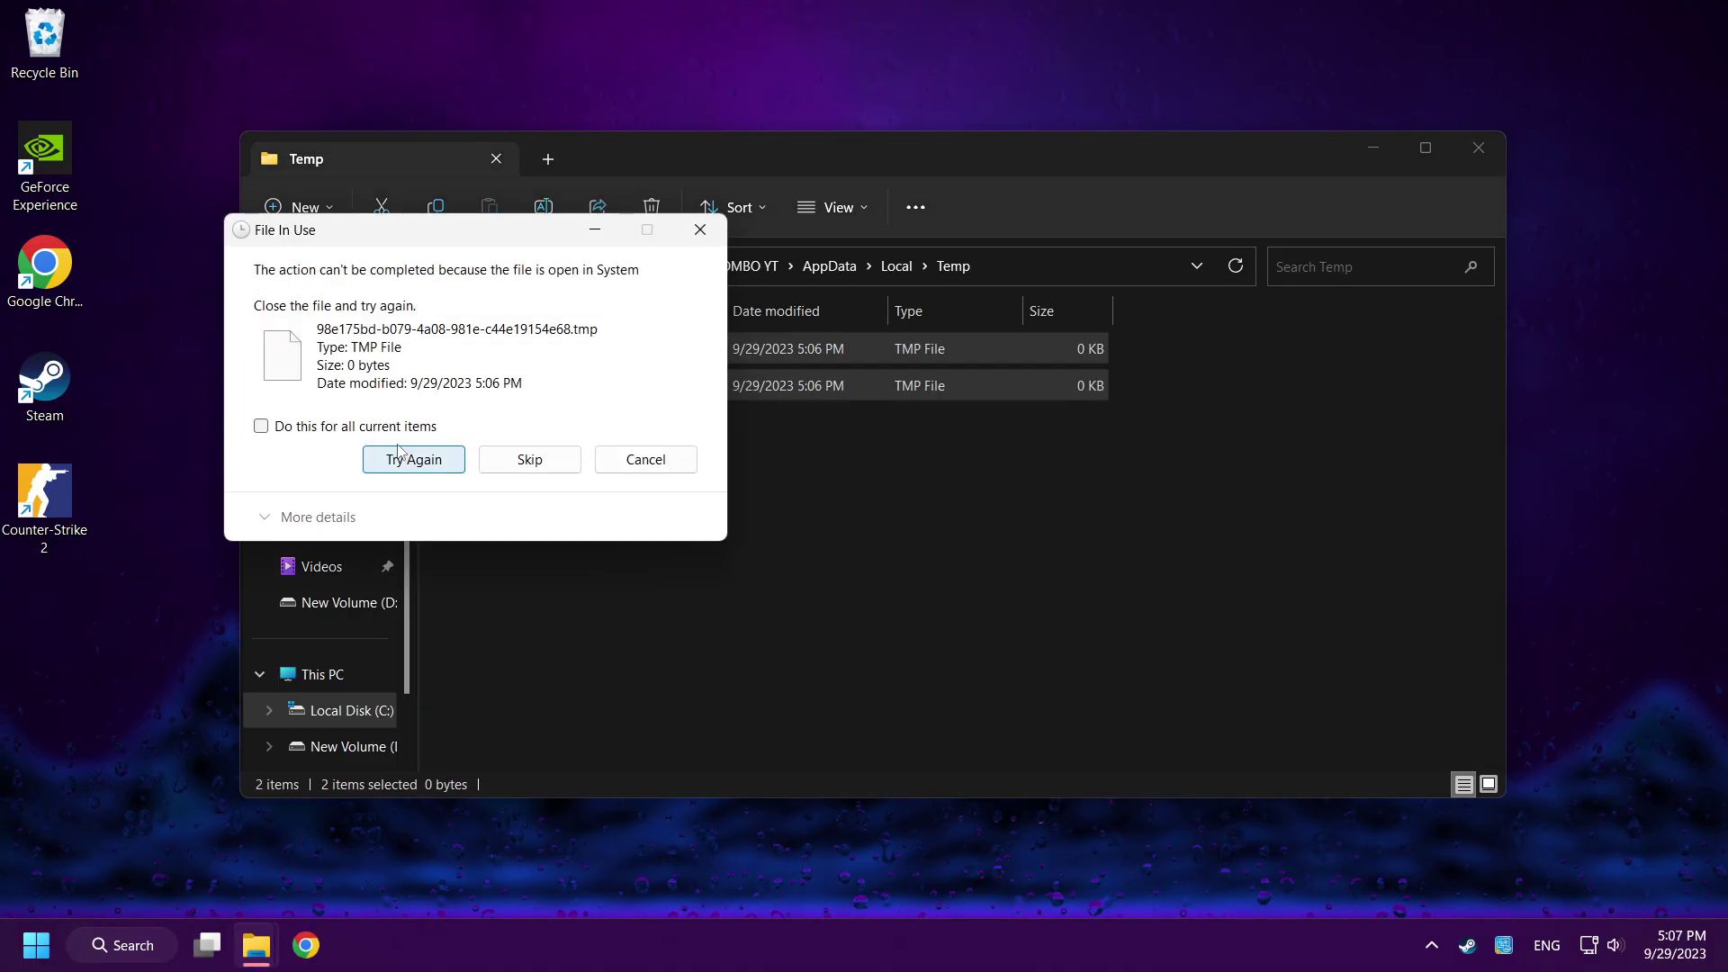
pyautogui.click(403, 433)
pyautogui.click(543, 461)
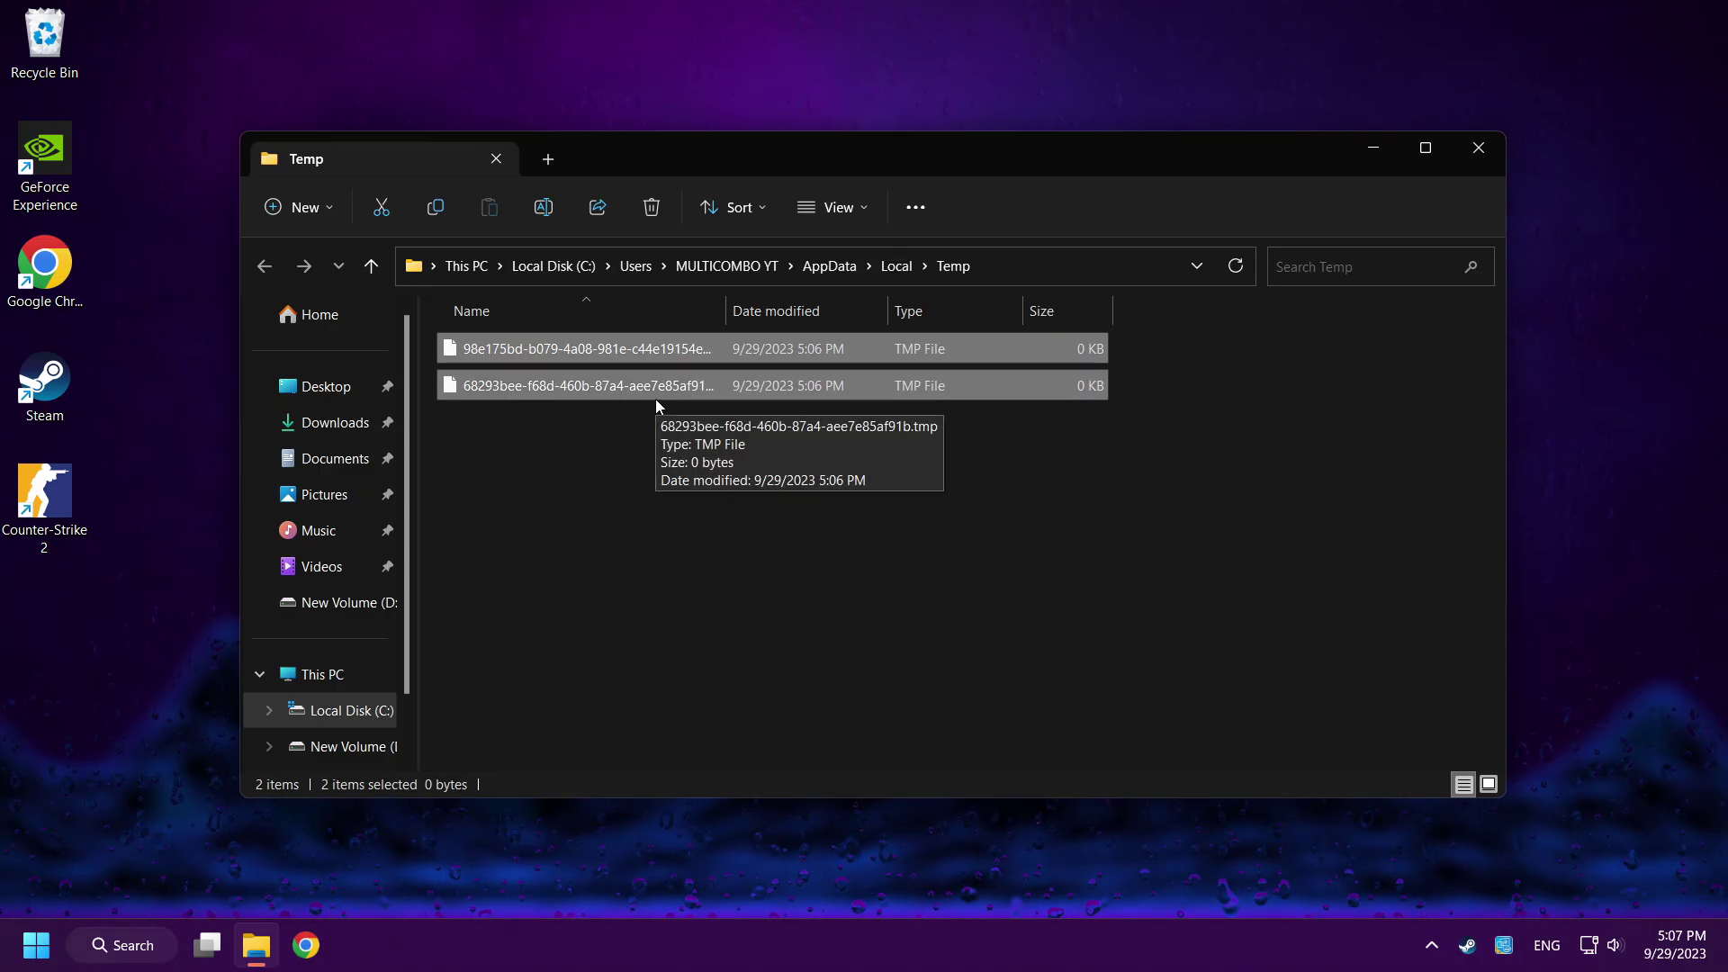
pyautogui.click(1479, 149)
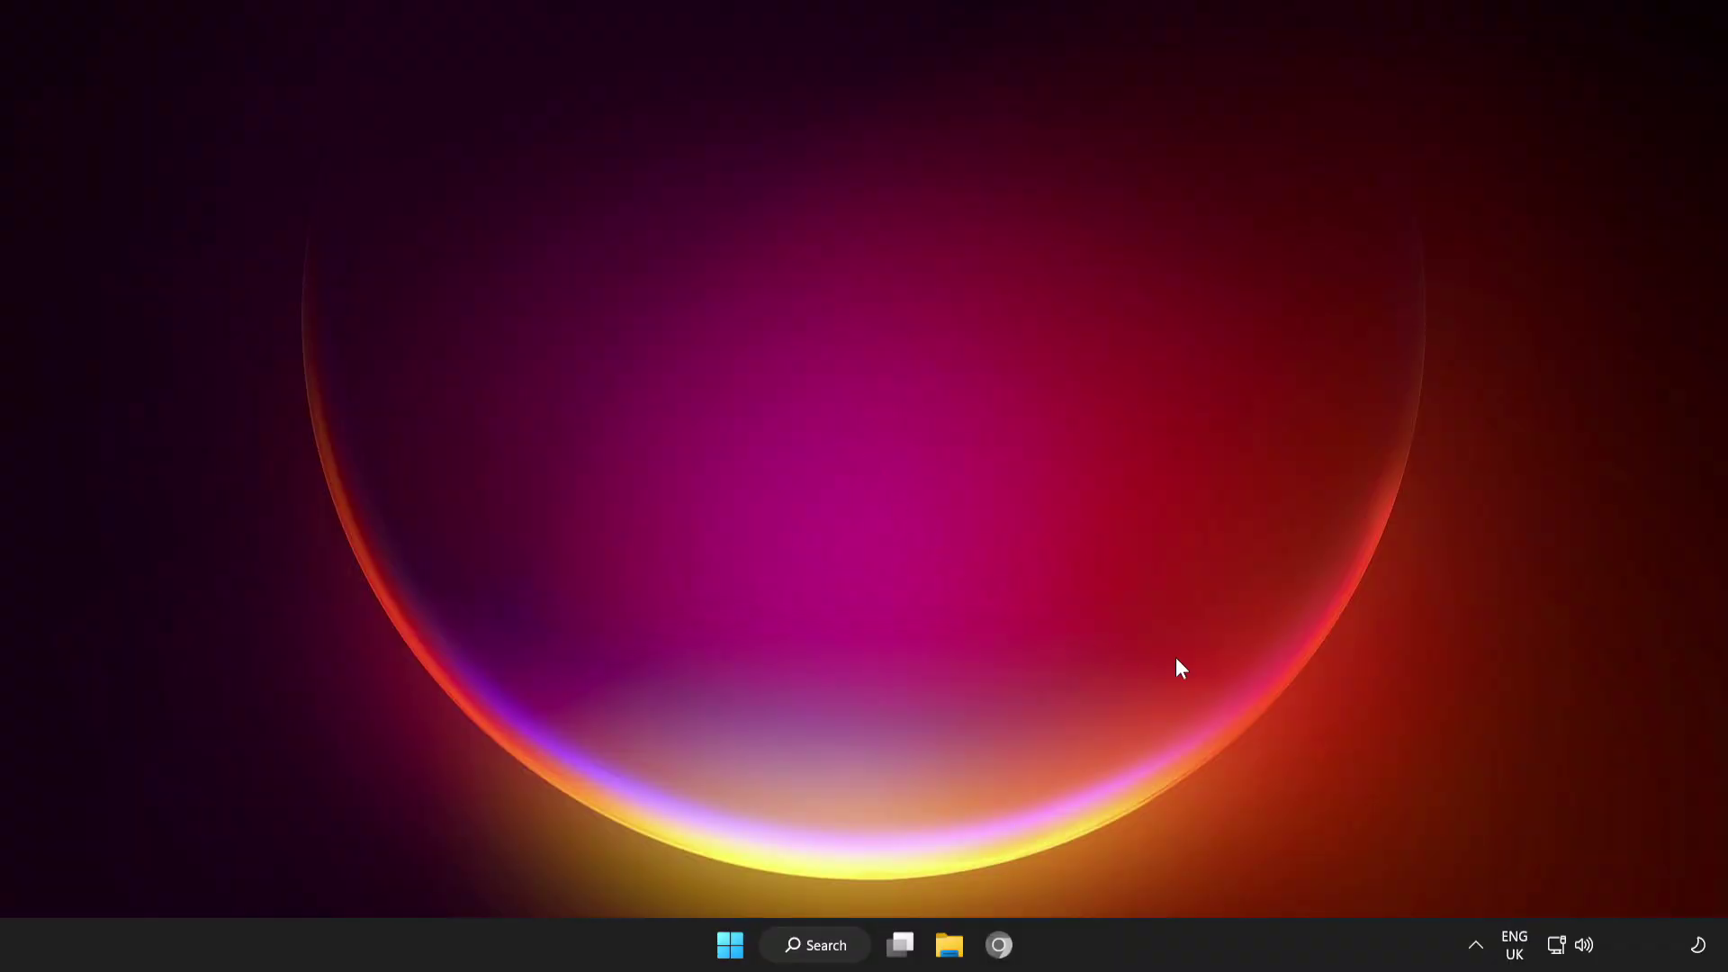
# Step: Set Use a proxy server to Off in the network's manual proxy setup, save it and close the settings
pyautogui.rightClick(1559, 952)
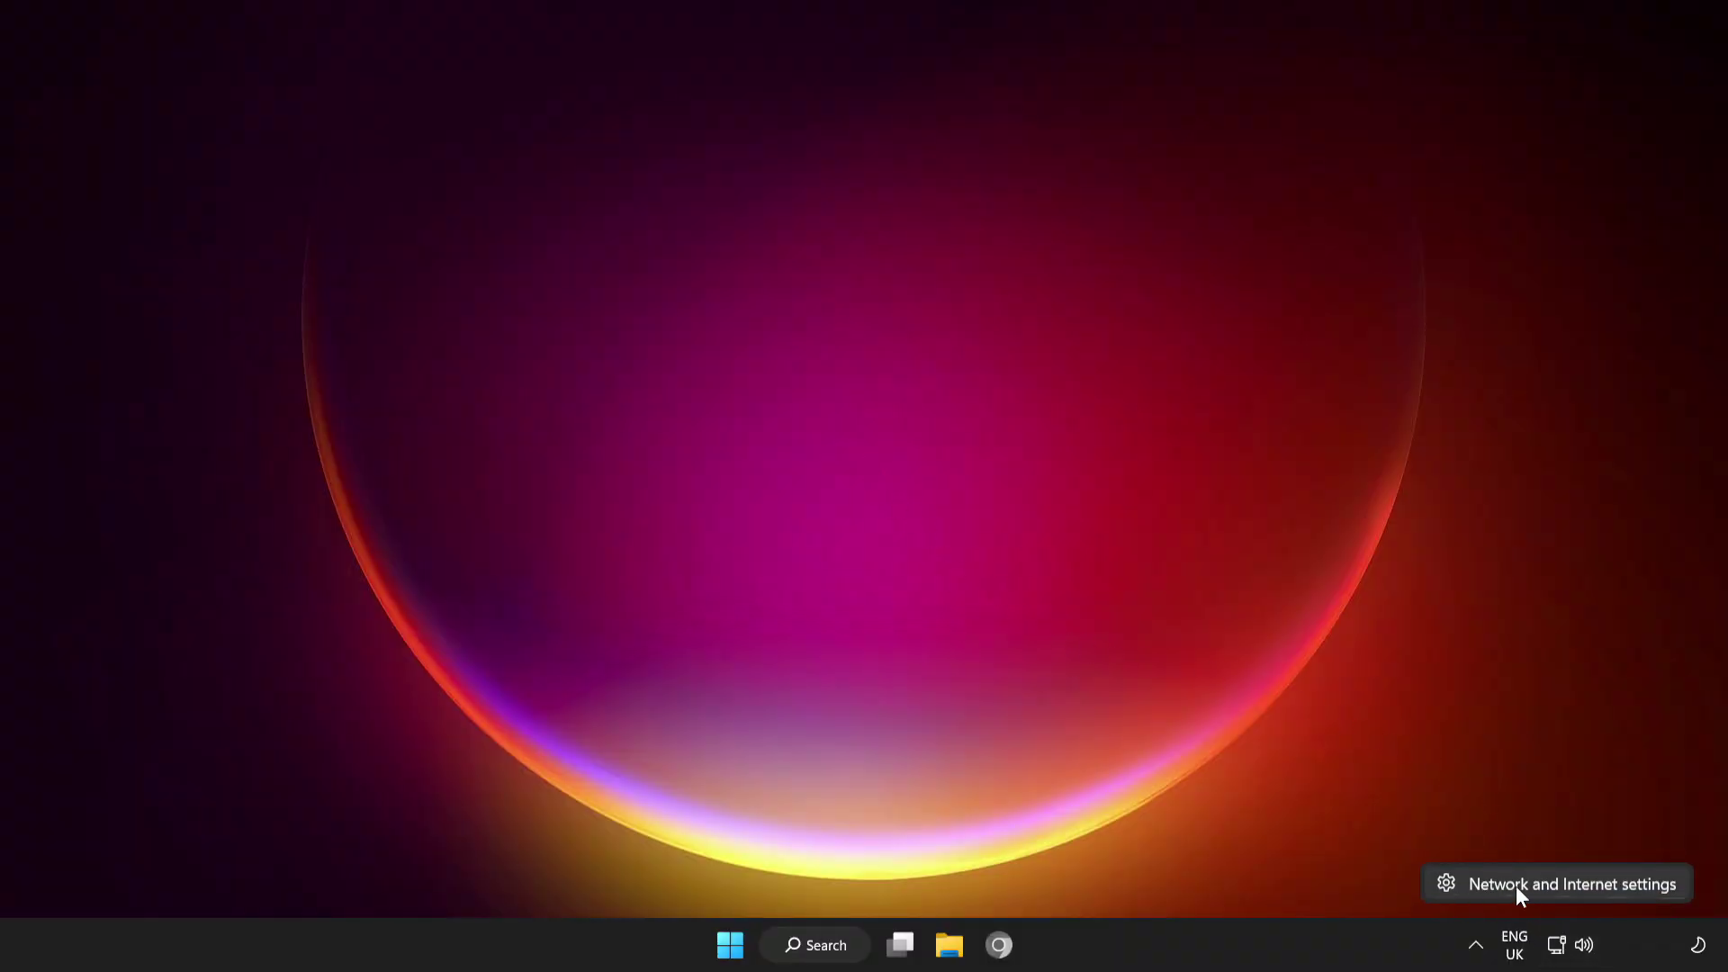
pyautogui.click(1571, 882)
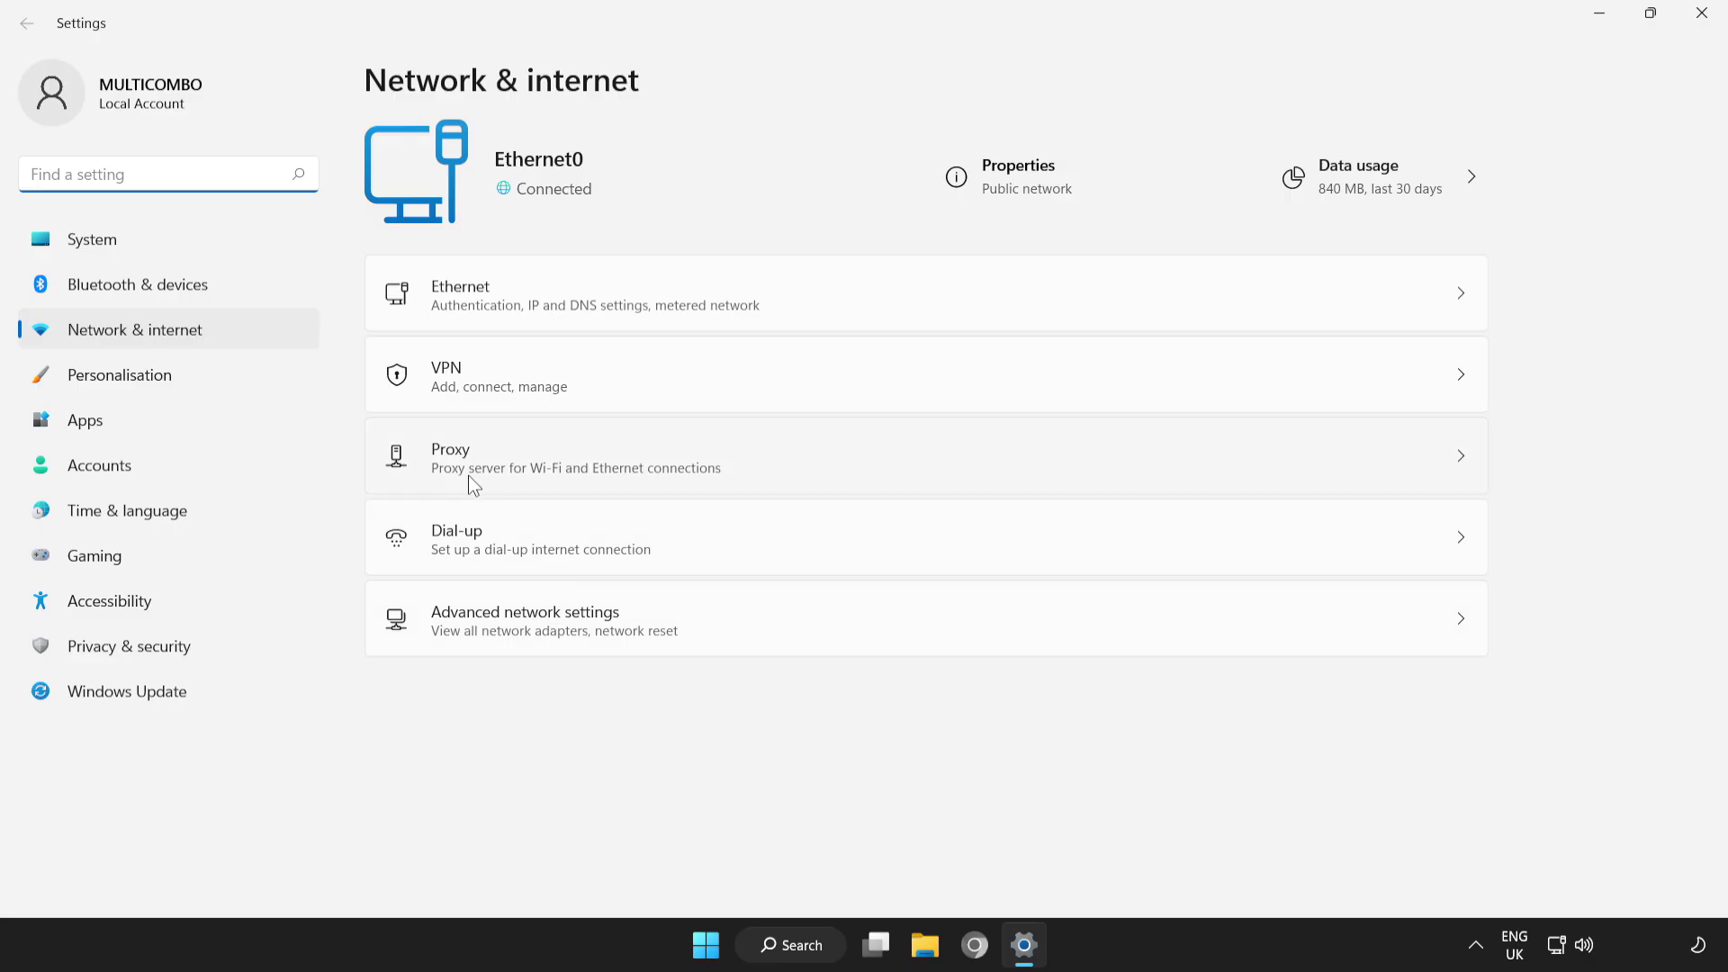
pyautogui.click(834, 455)
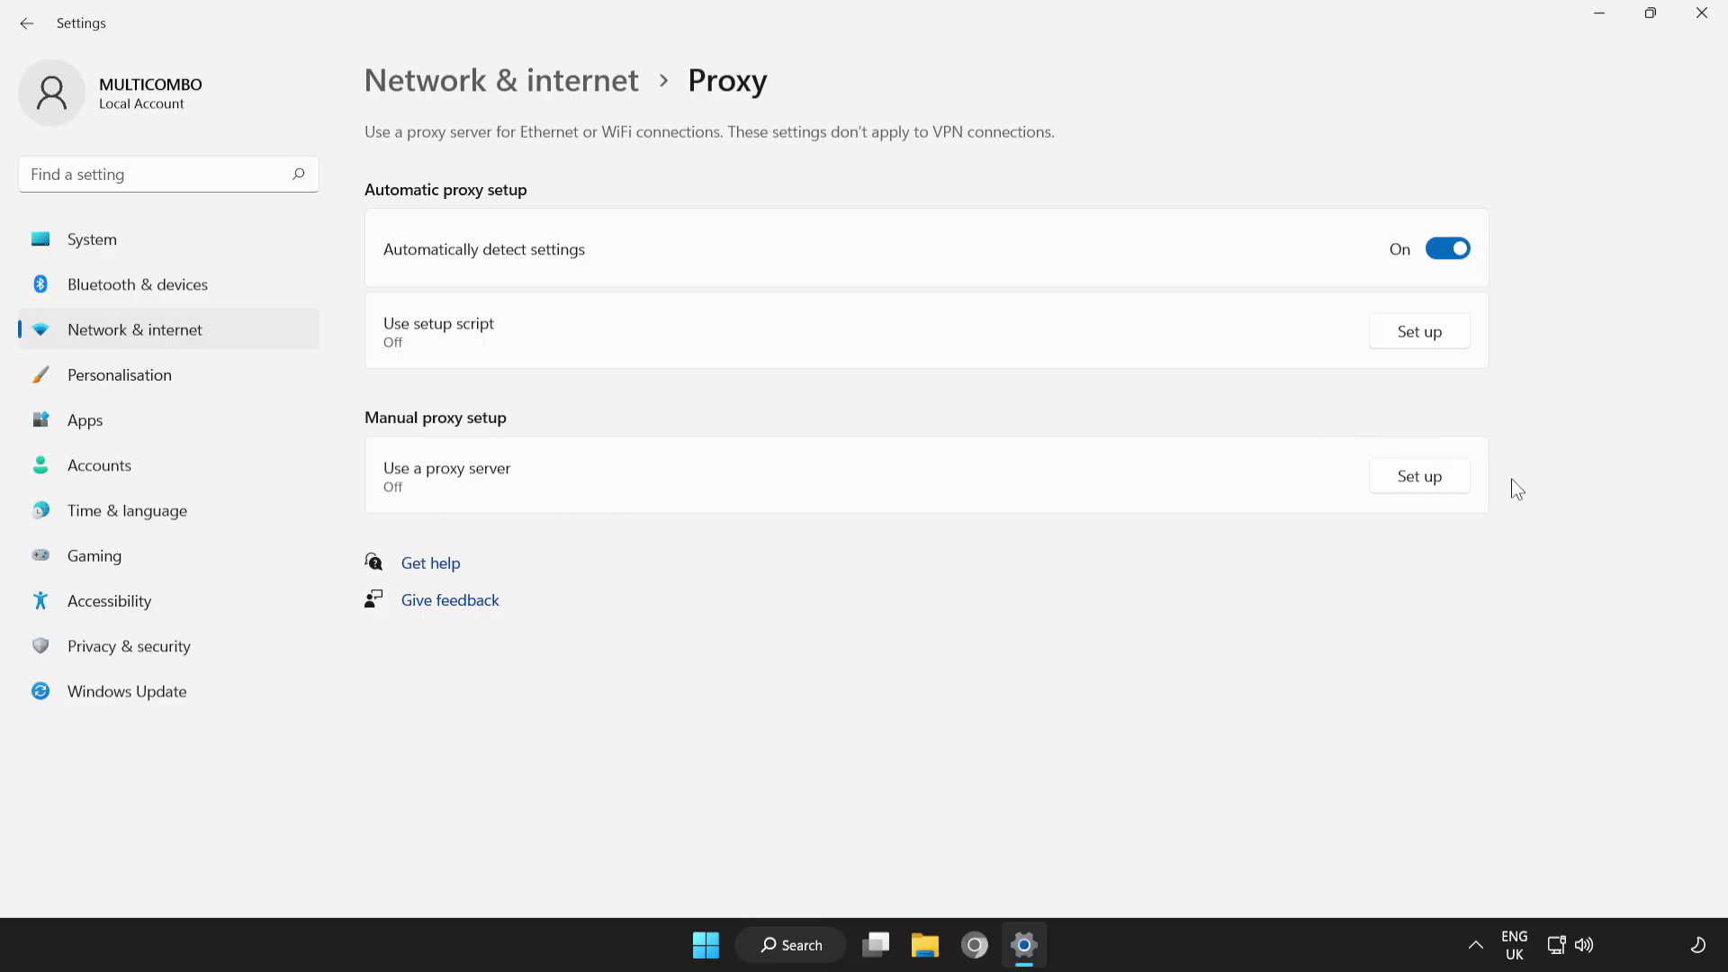
pyautogui.click(1411, 487)
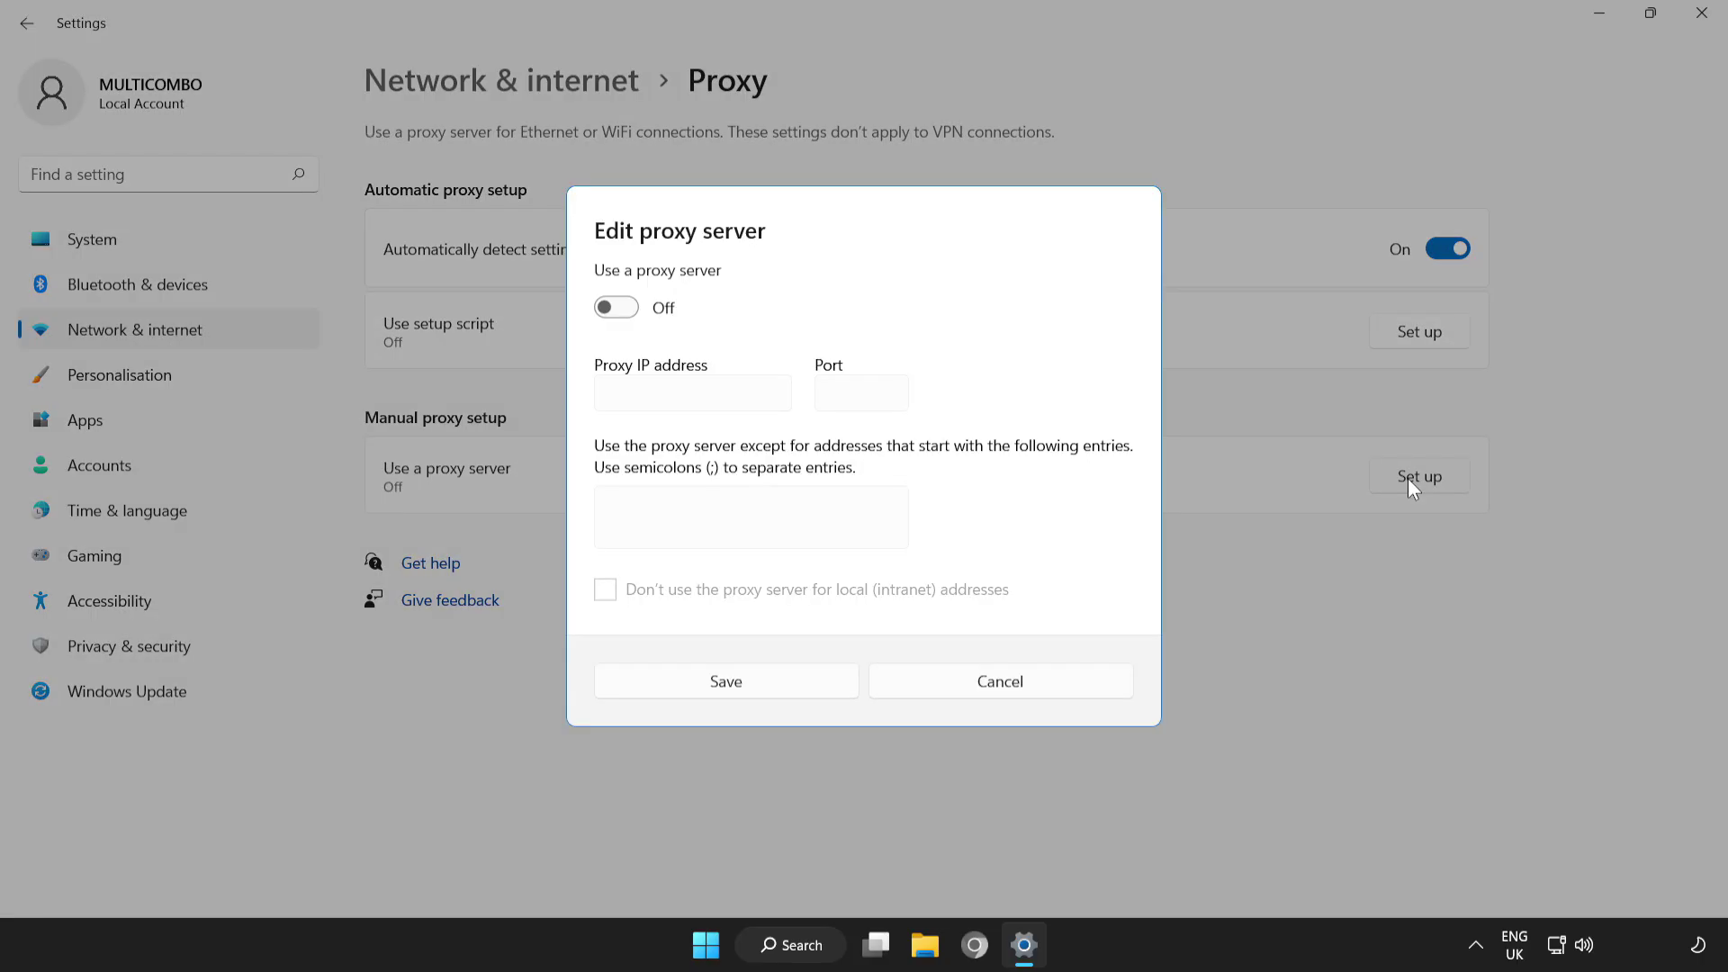
pyautogui.click(618, 313)
pyautogui.click(623, 305)
pyautogui.click(711, 689)
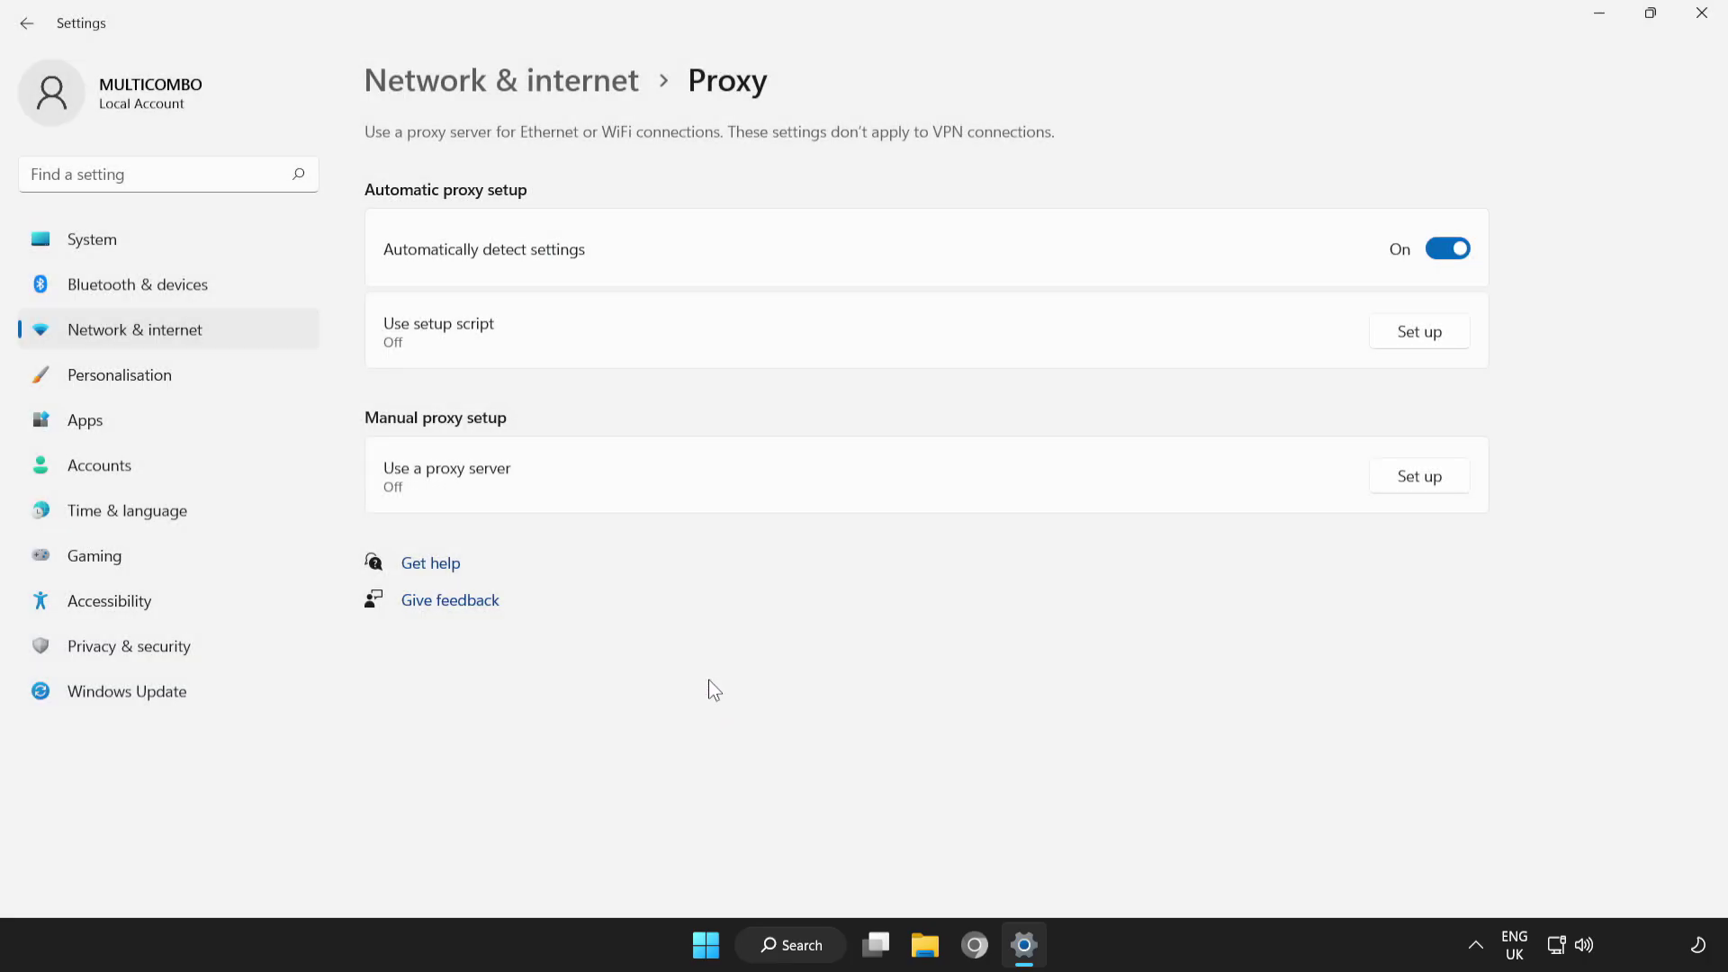
pyautogui.click(1698, 30)
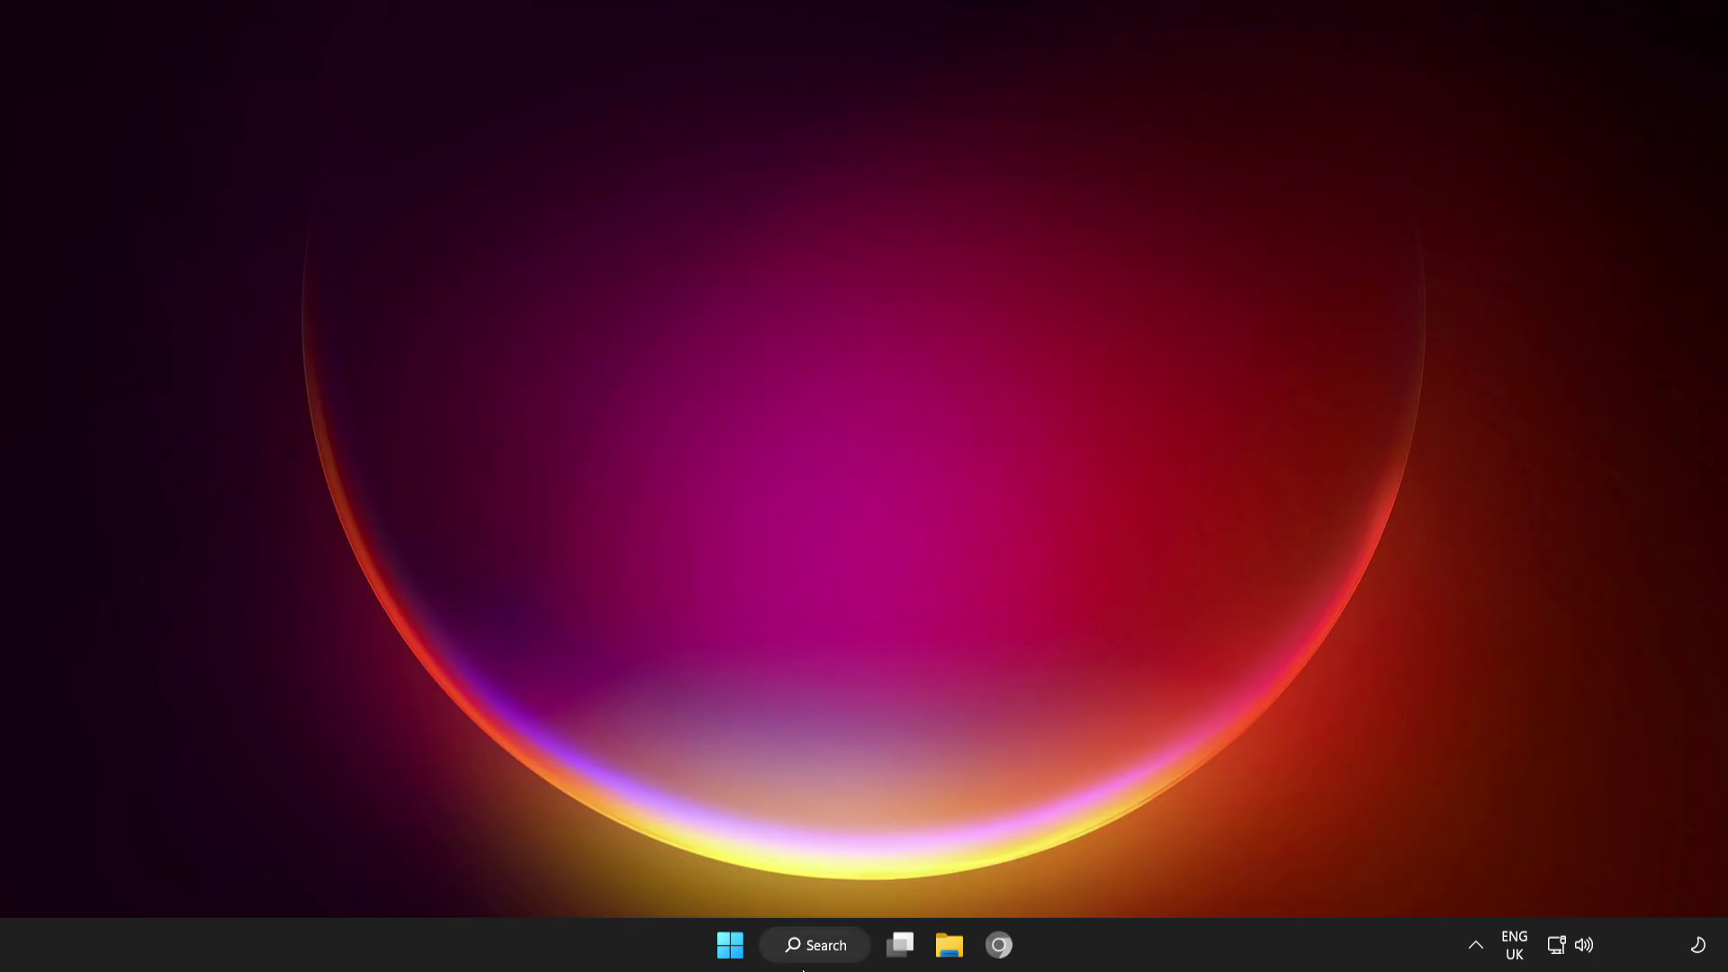
# Step: Run Command Prompt as administrator and flush the DNS resolver cache with ipconfig /flushdns
pyautogui.click(821, 949)
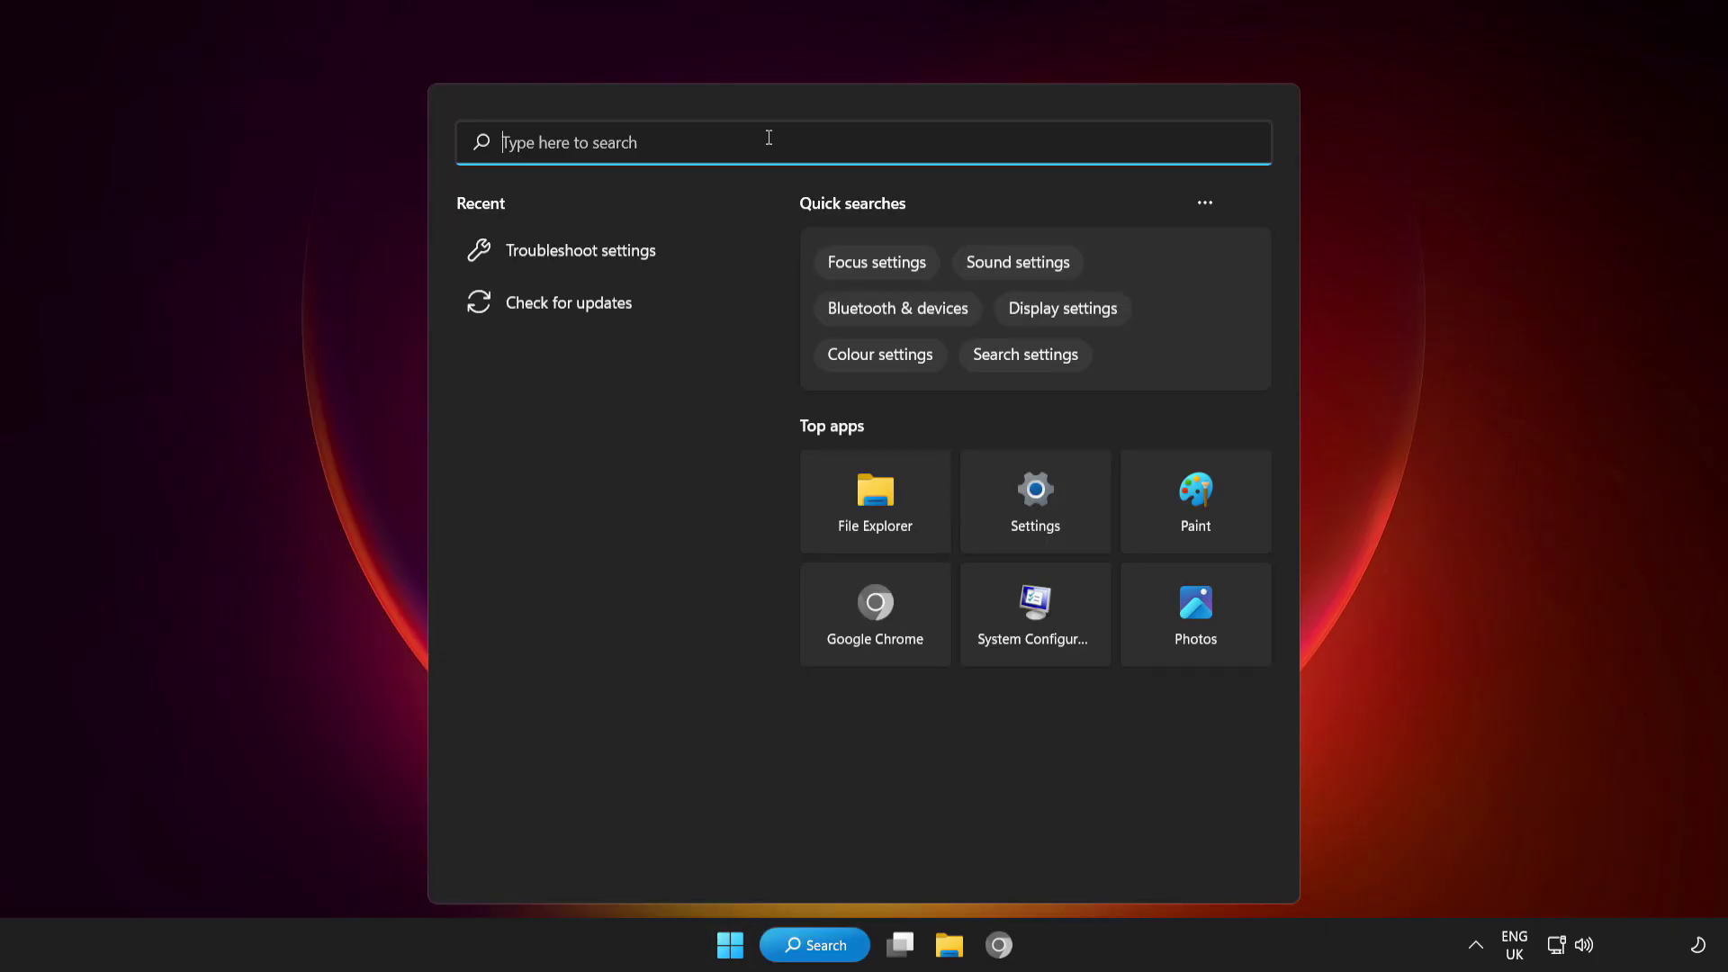
pyautogui.write('cmd')
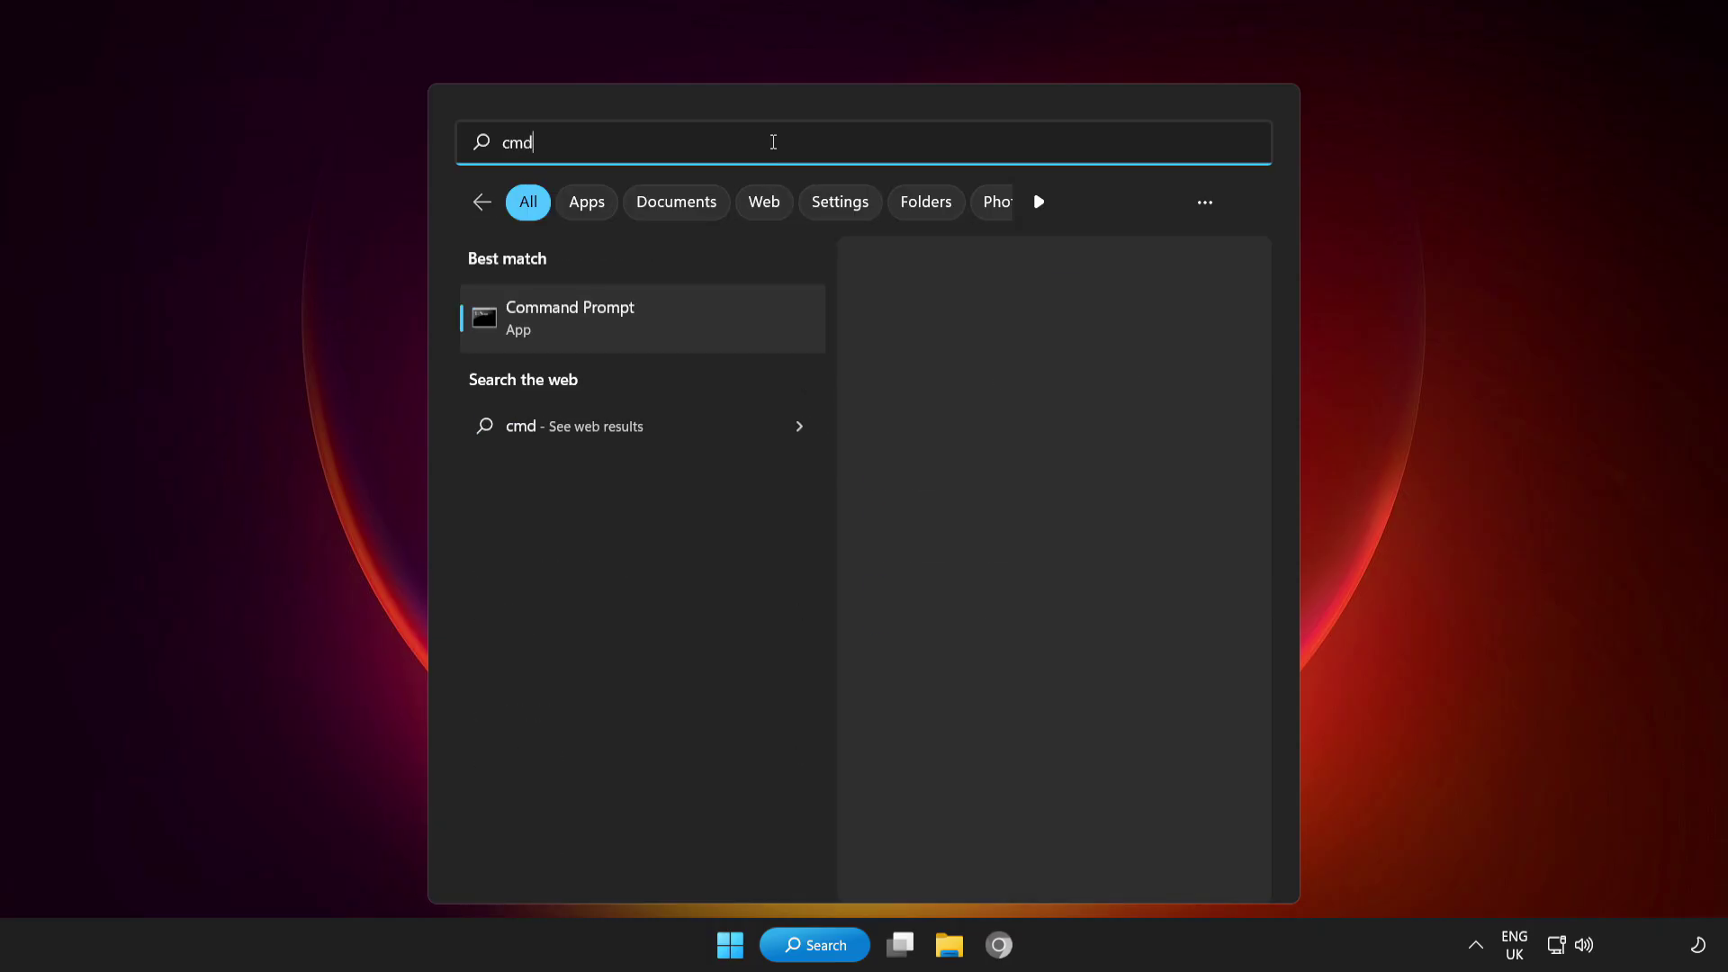
pyautogui.click(696, 327)
pyautogui.rightClick(696, 327)
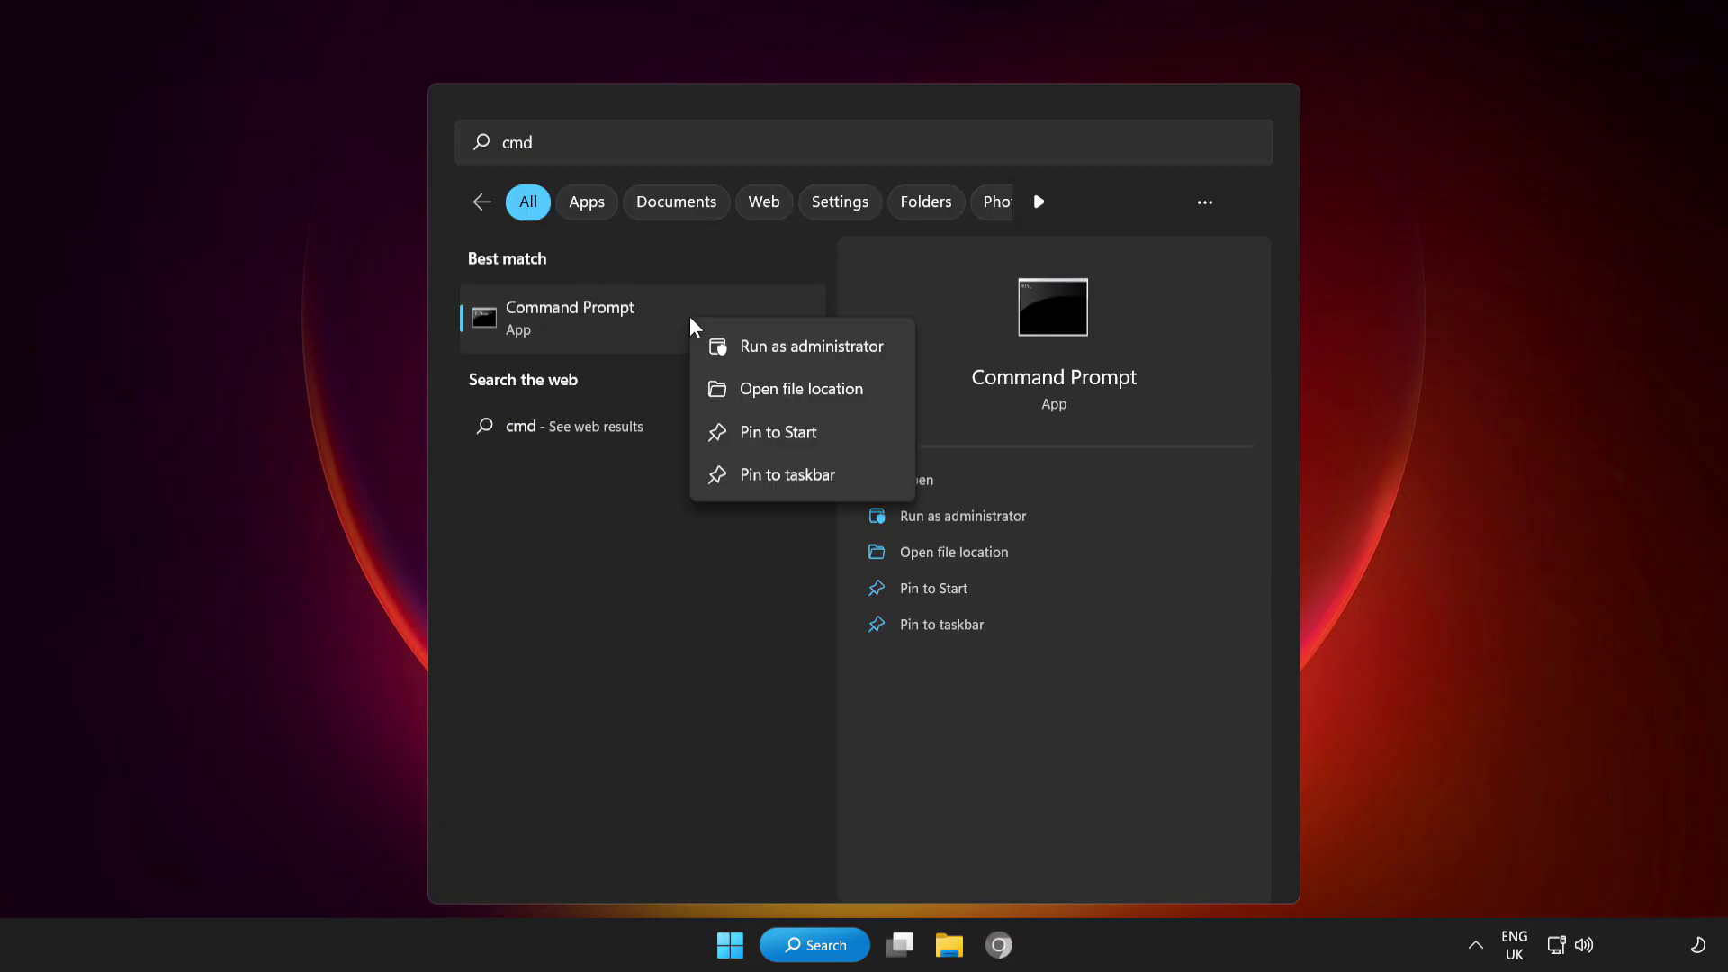
pyautogui.click(818, 346)
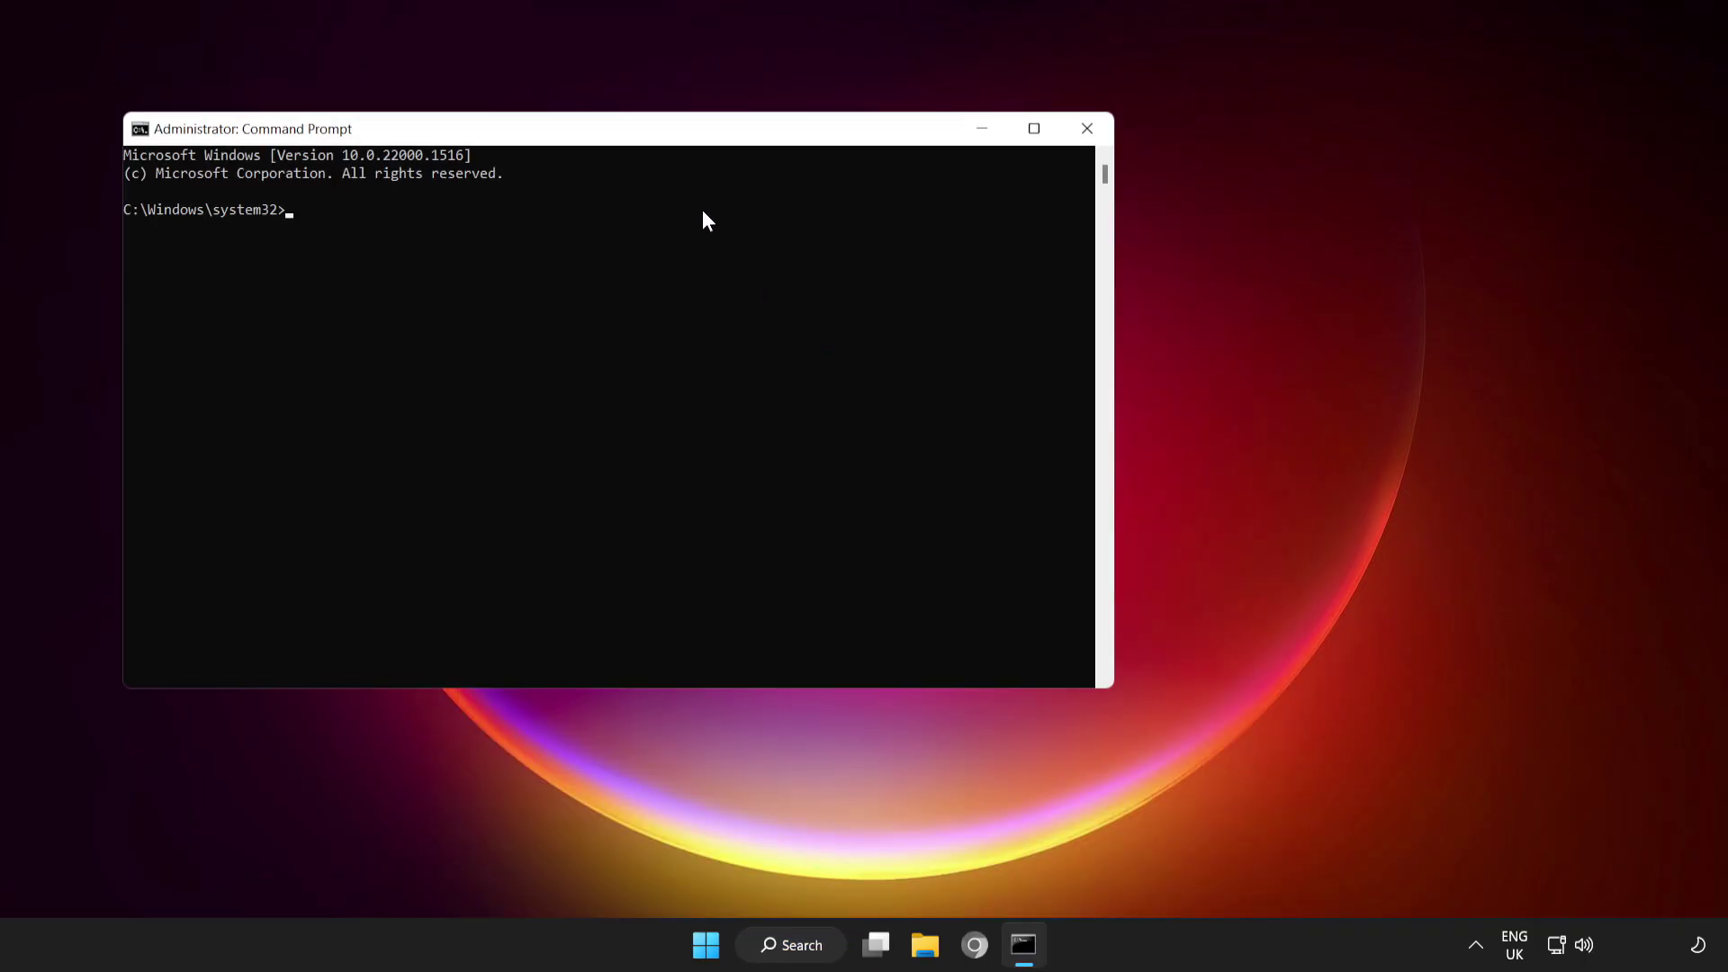
pyautogui.moveTo(662, 140); pyautogui.dragTo(922, 178)
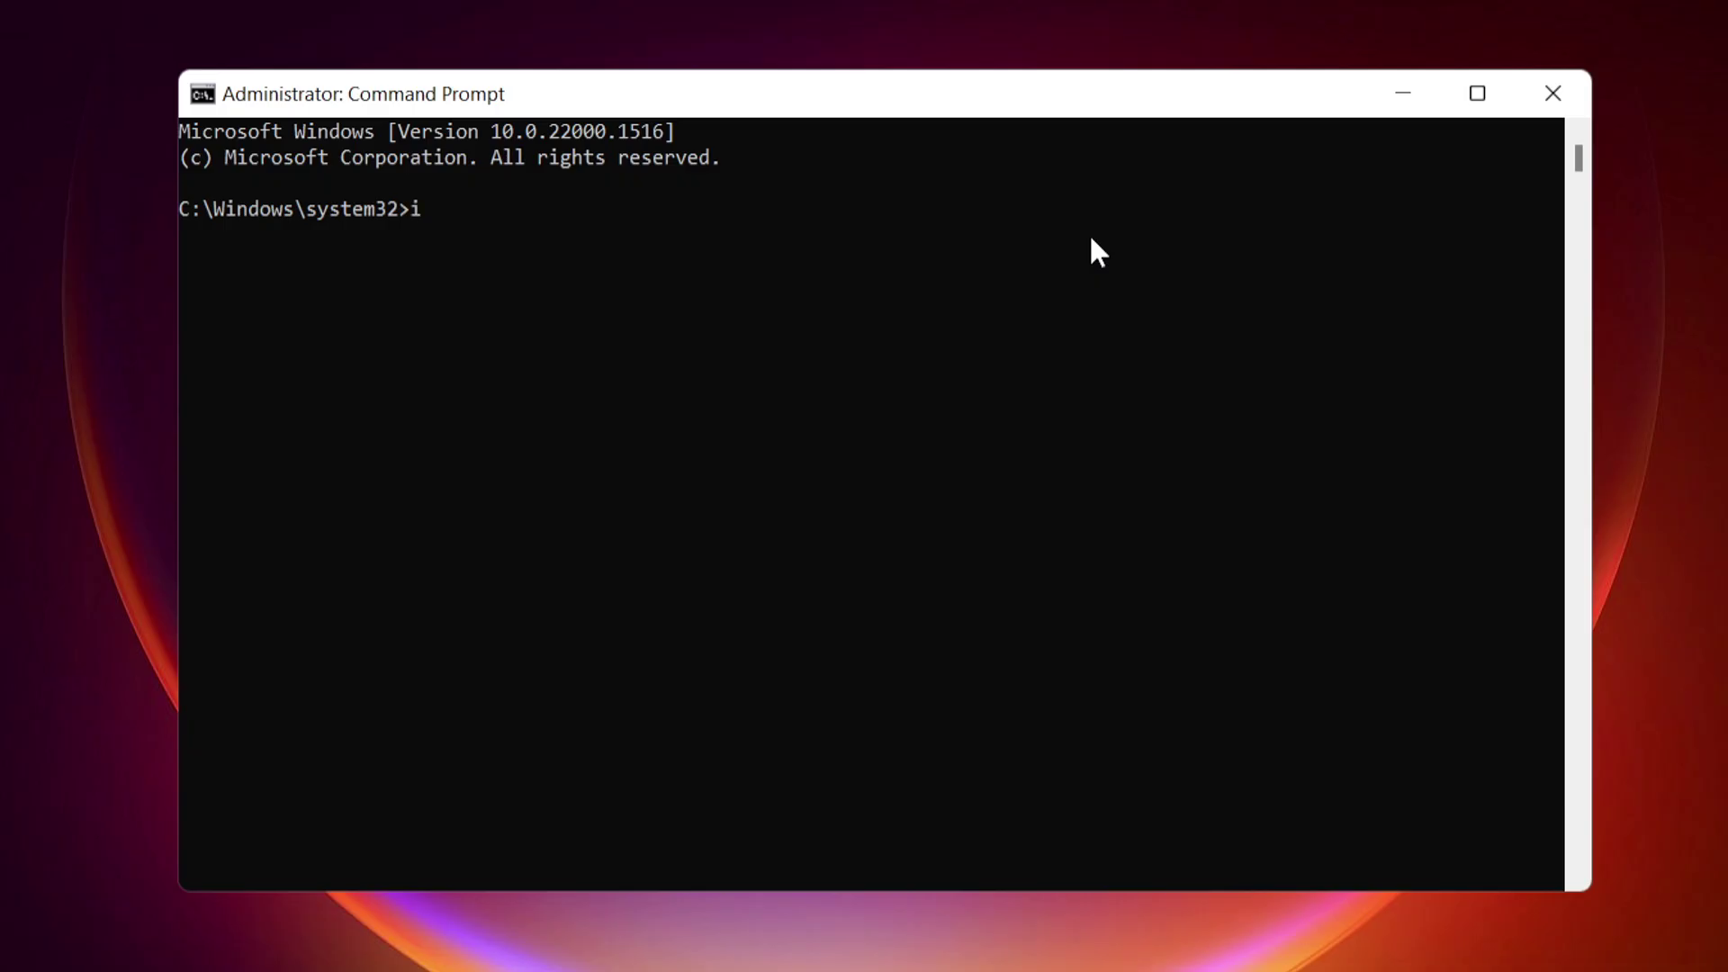
pyautogui.write('pconfig /flushdns')
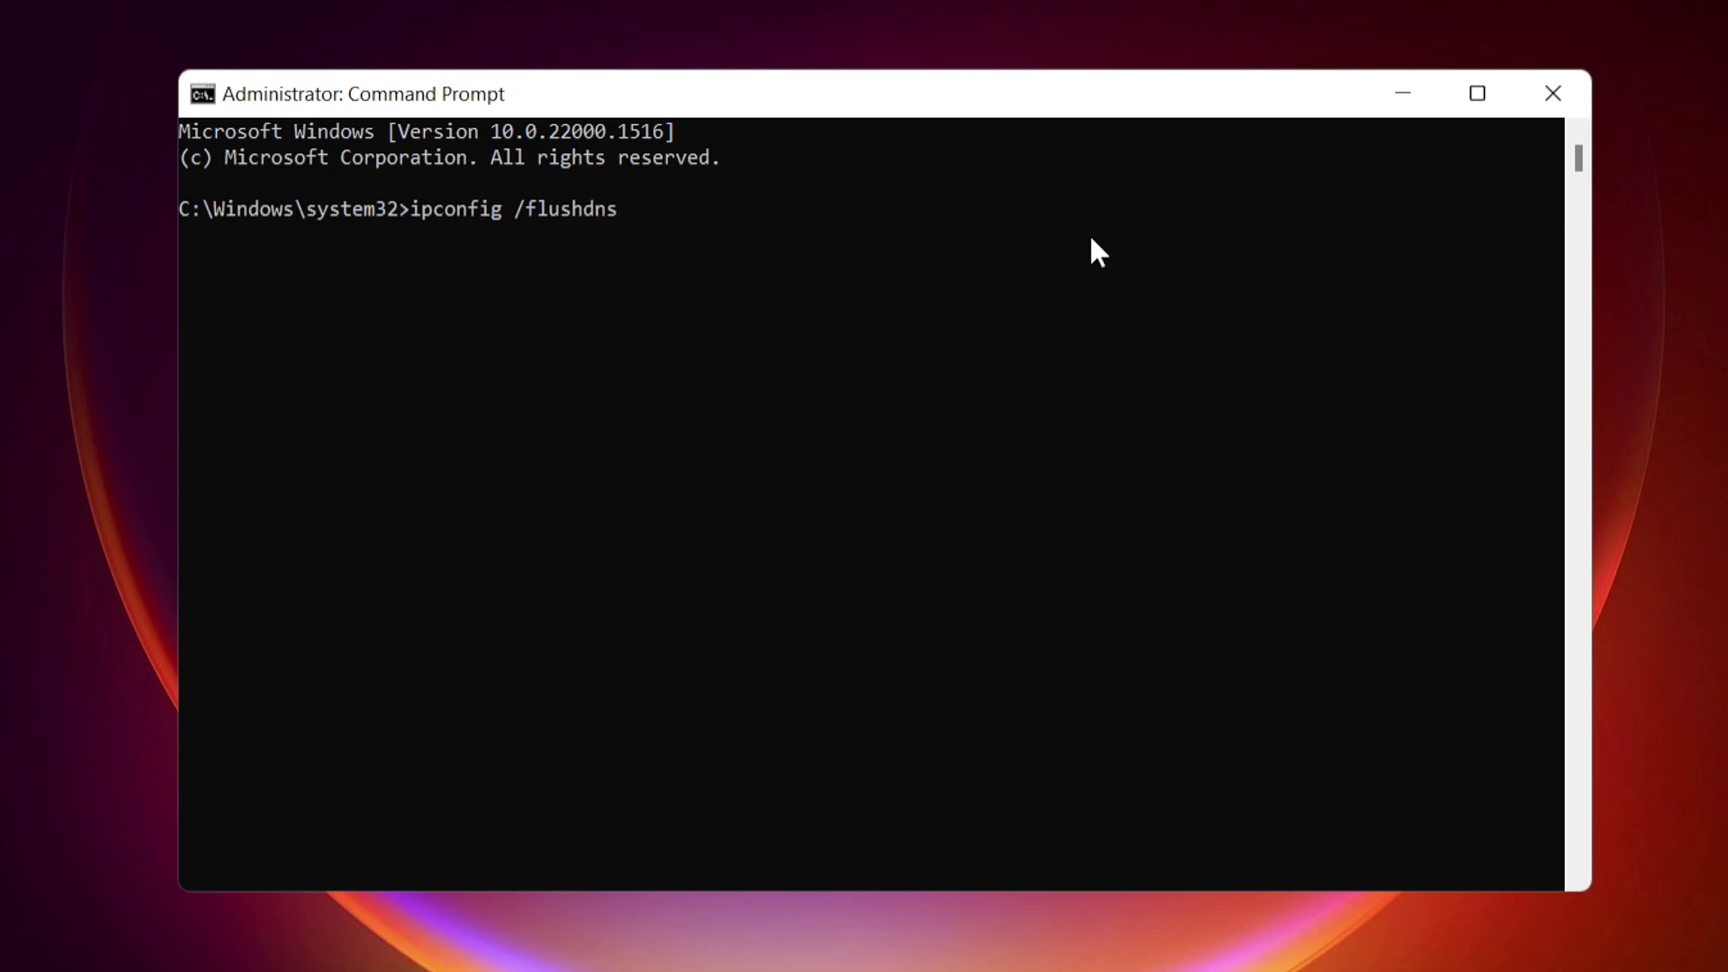
pyautogui.press('Return')
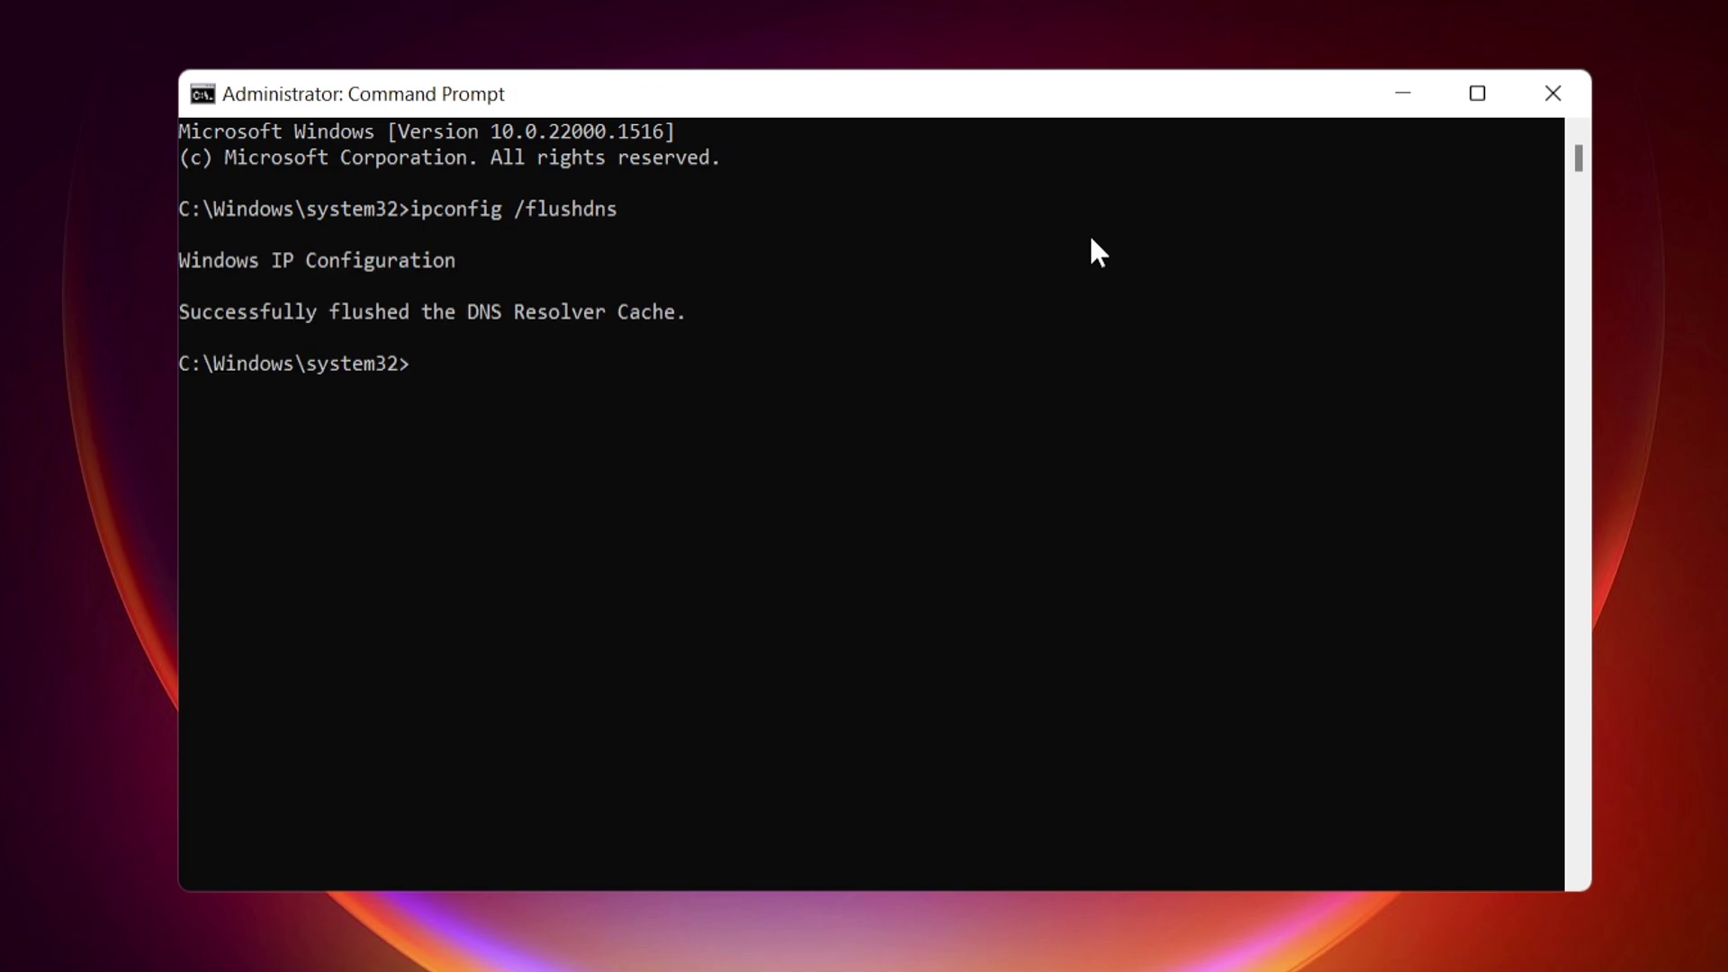
# Step: Release and renew the IP configuration with ipconfig /release and ipconfig /renew
pyautogui.write('ipconfig /release')
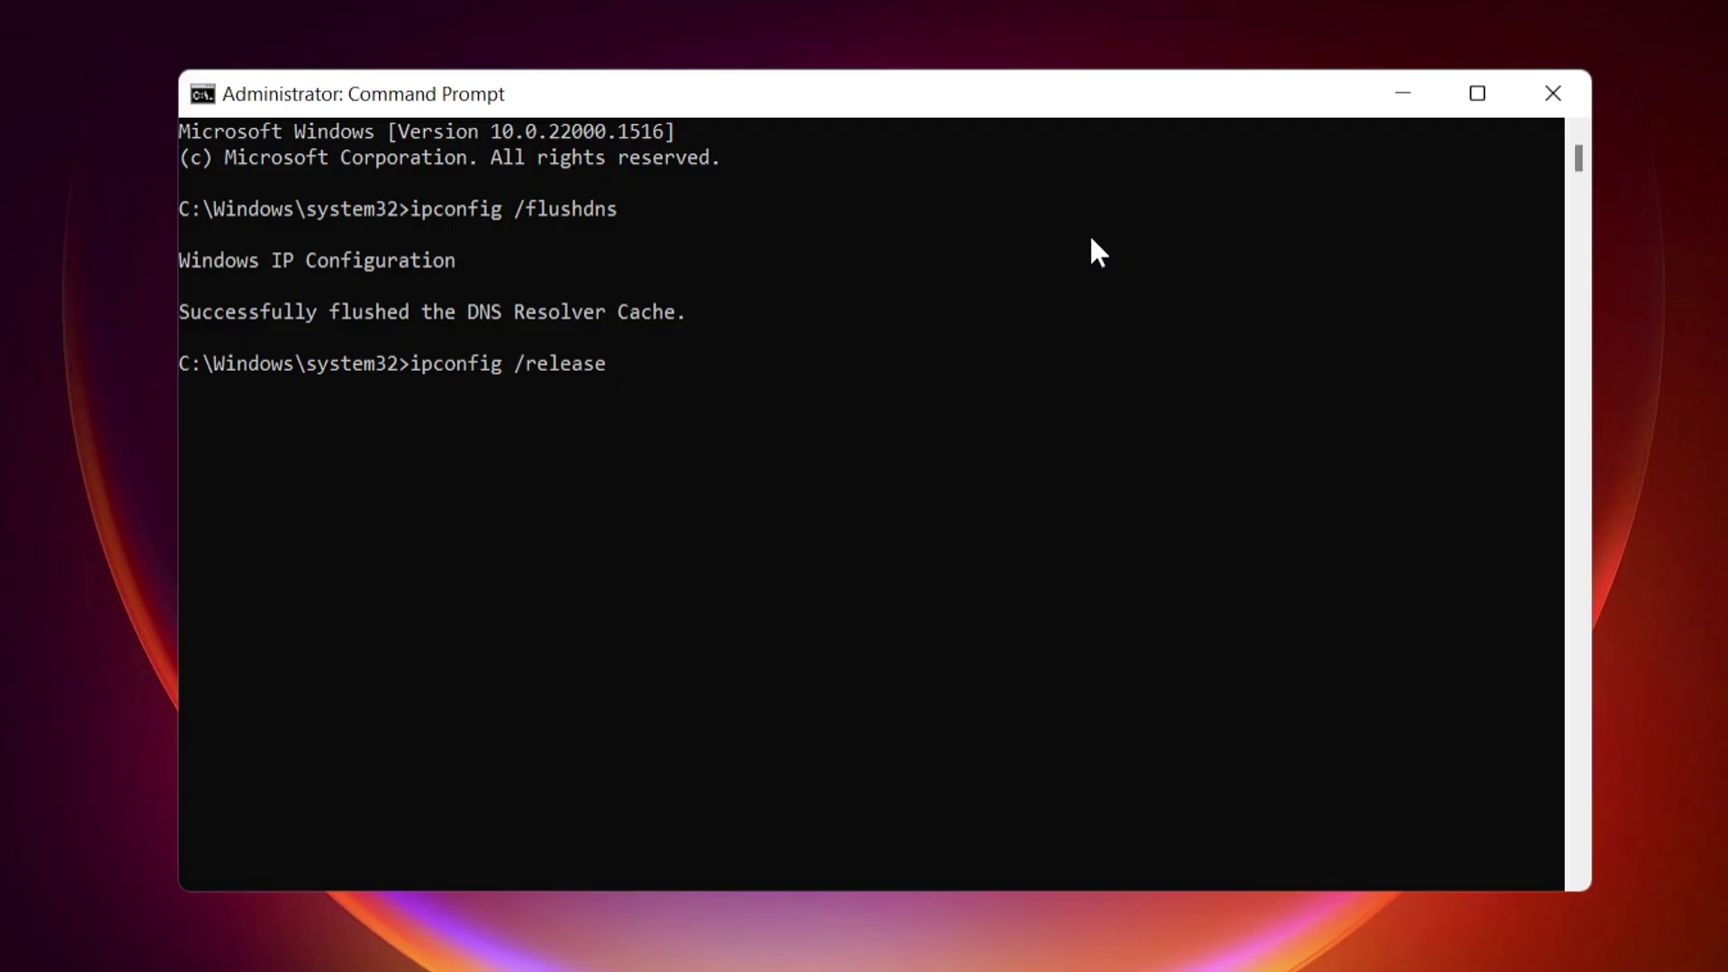
pyautogui.press('Return')
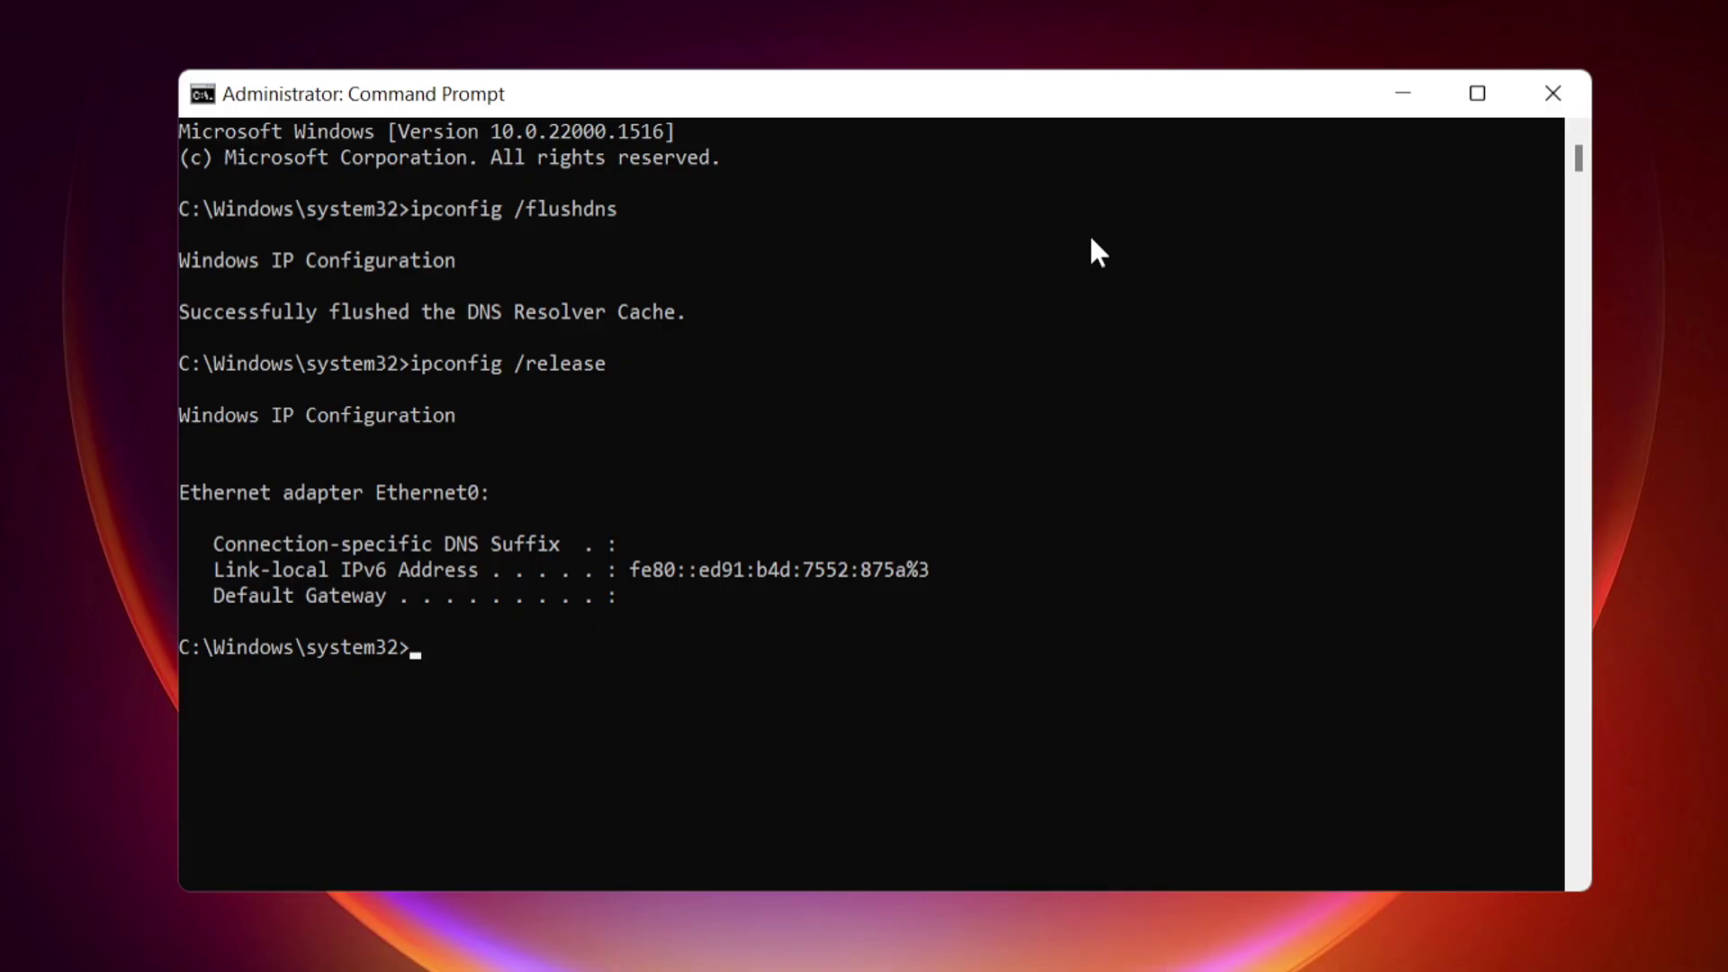
pyautogui.write('ipconfig /renew')
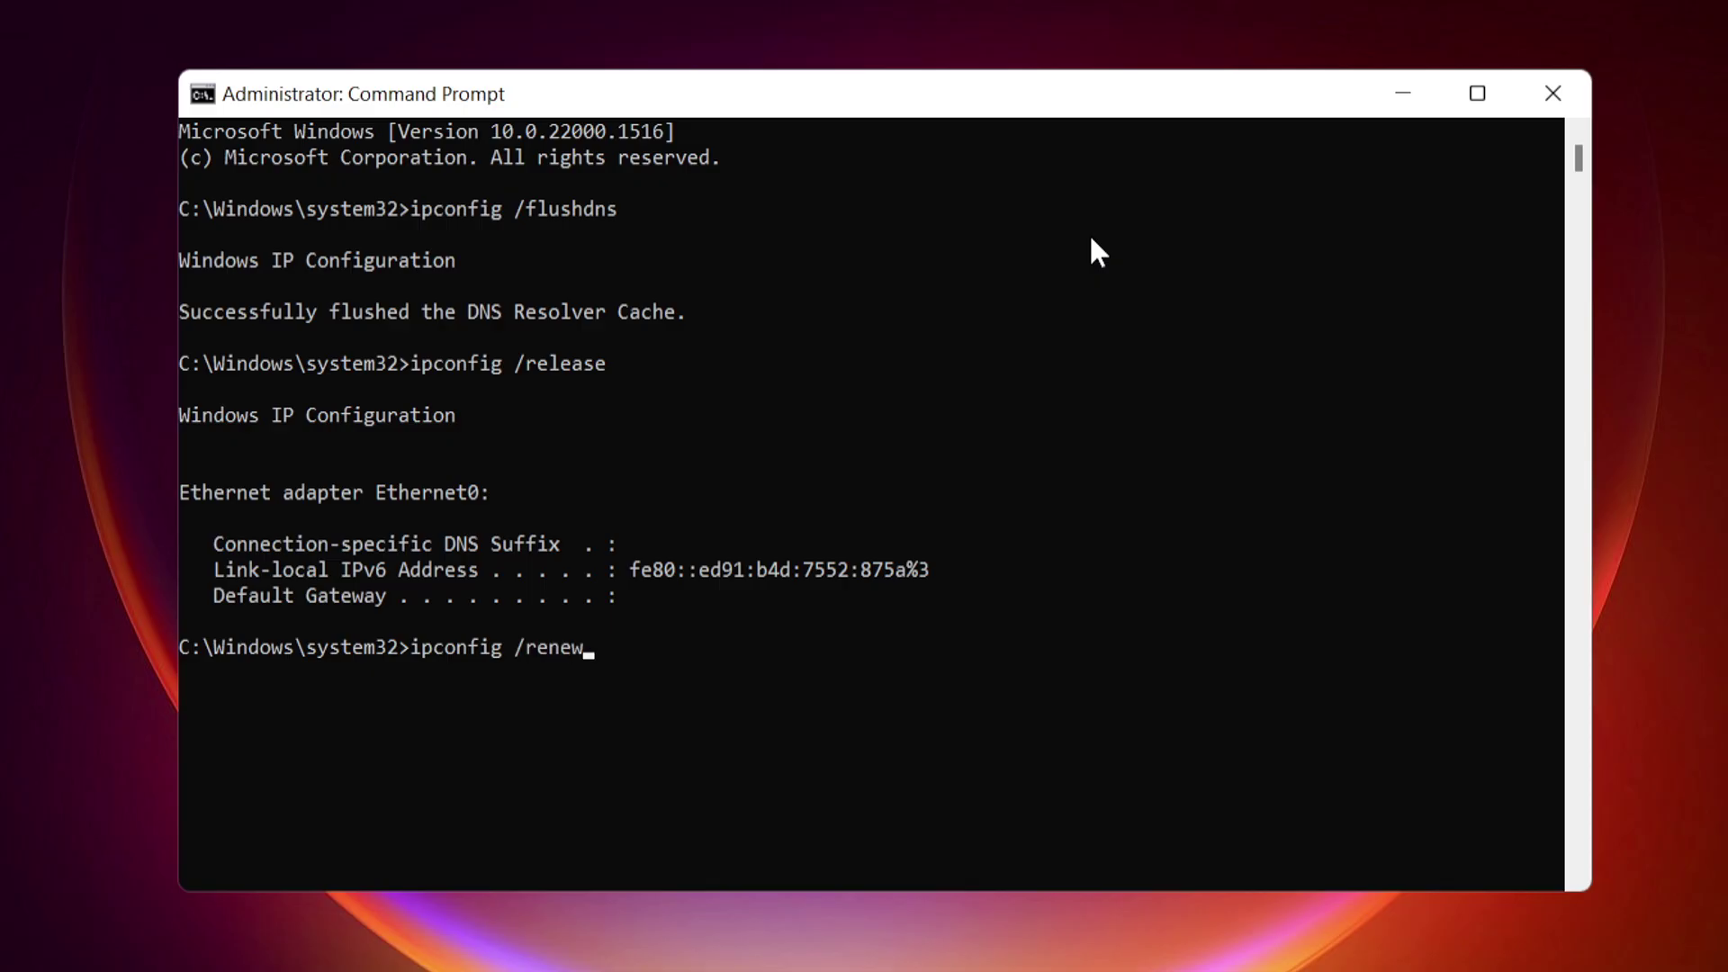
pyautogui.press('Return')
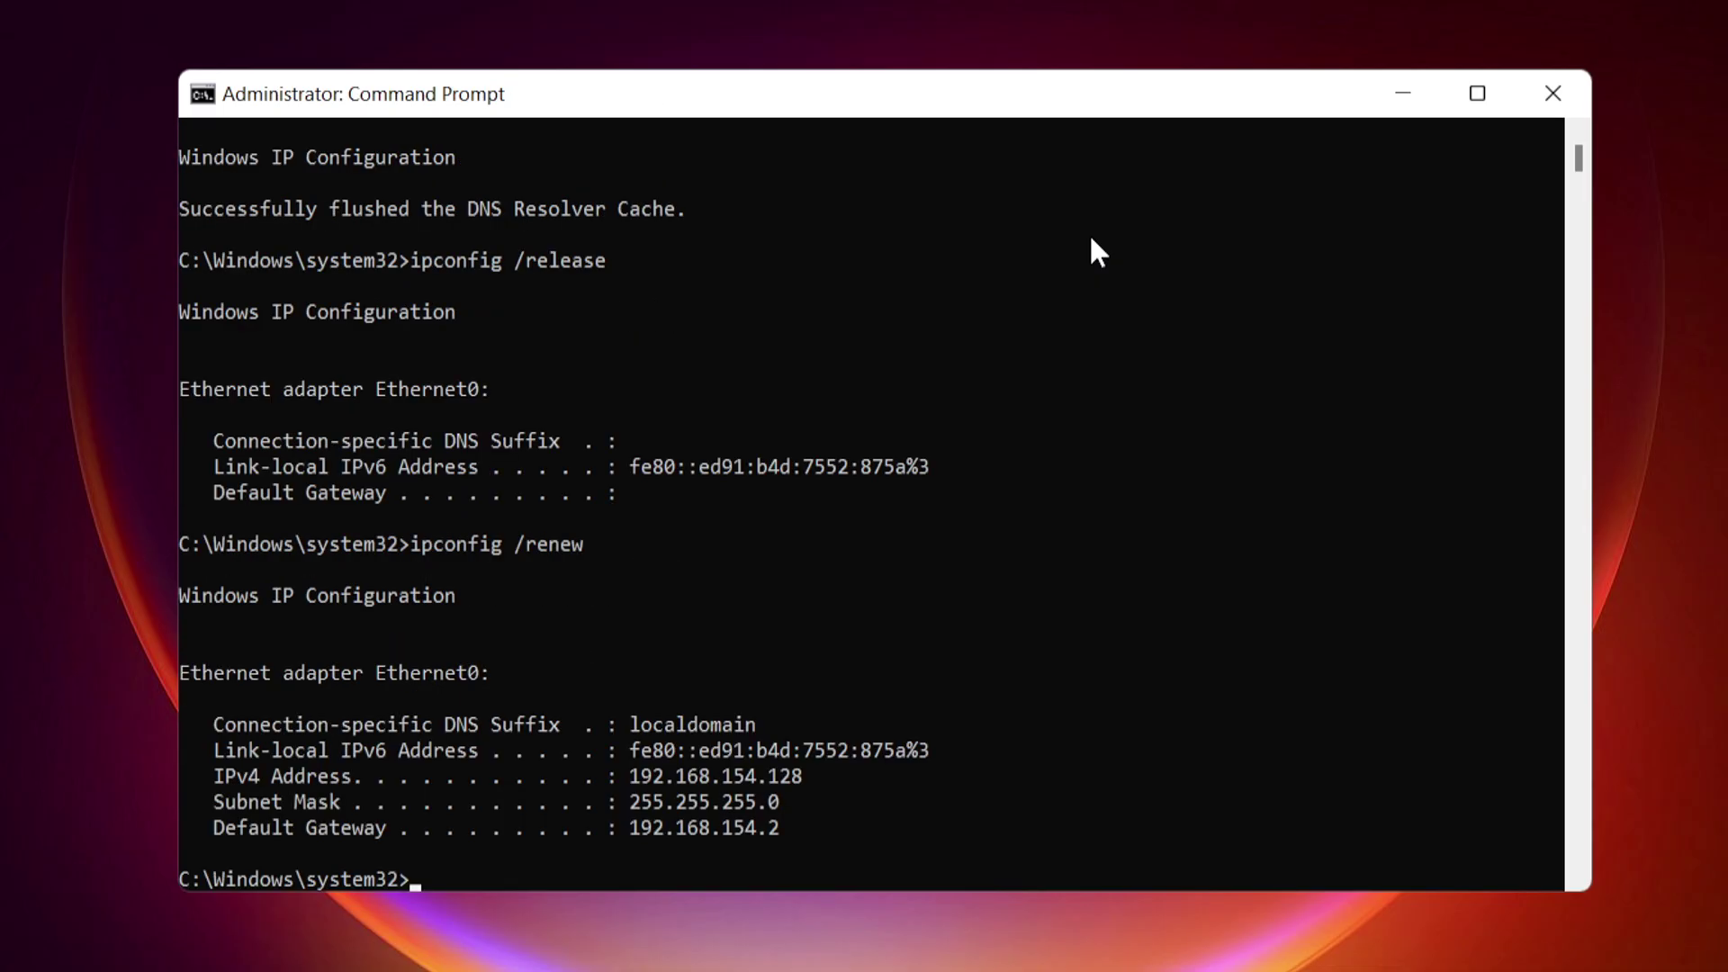
# Step: Reset the Winsock catalog and the IP stack with netsh winsock reset and netsh int ip reset
pyautogui.write('netsh winsock reset')
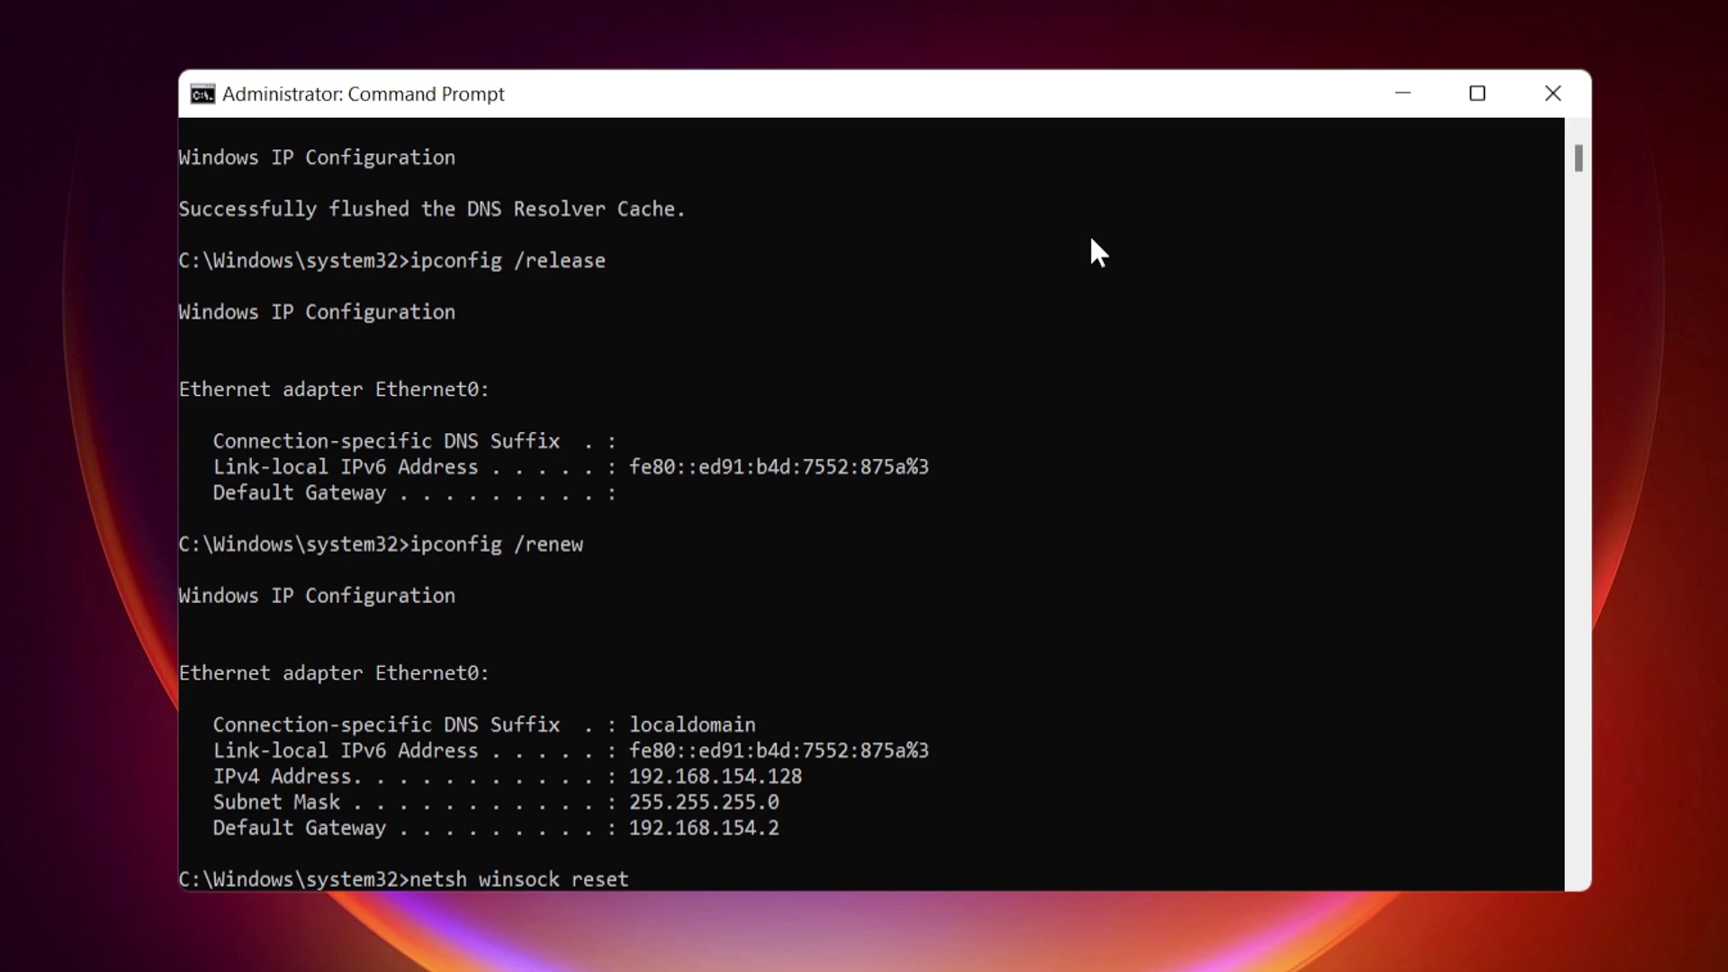
pyautogui.press('Return')
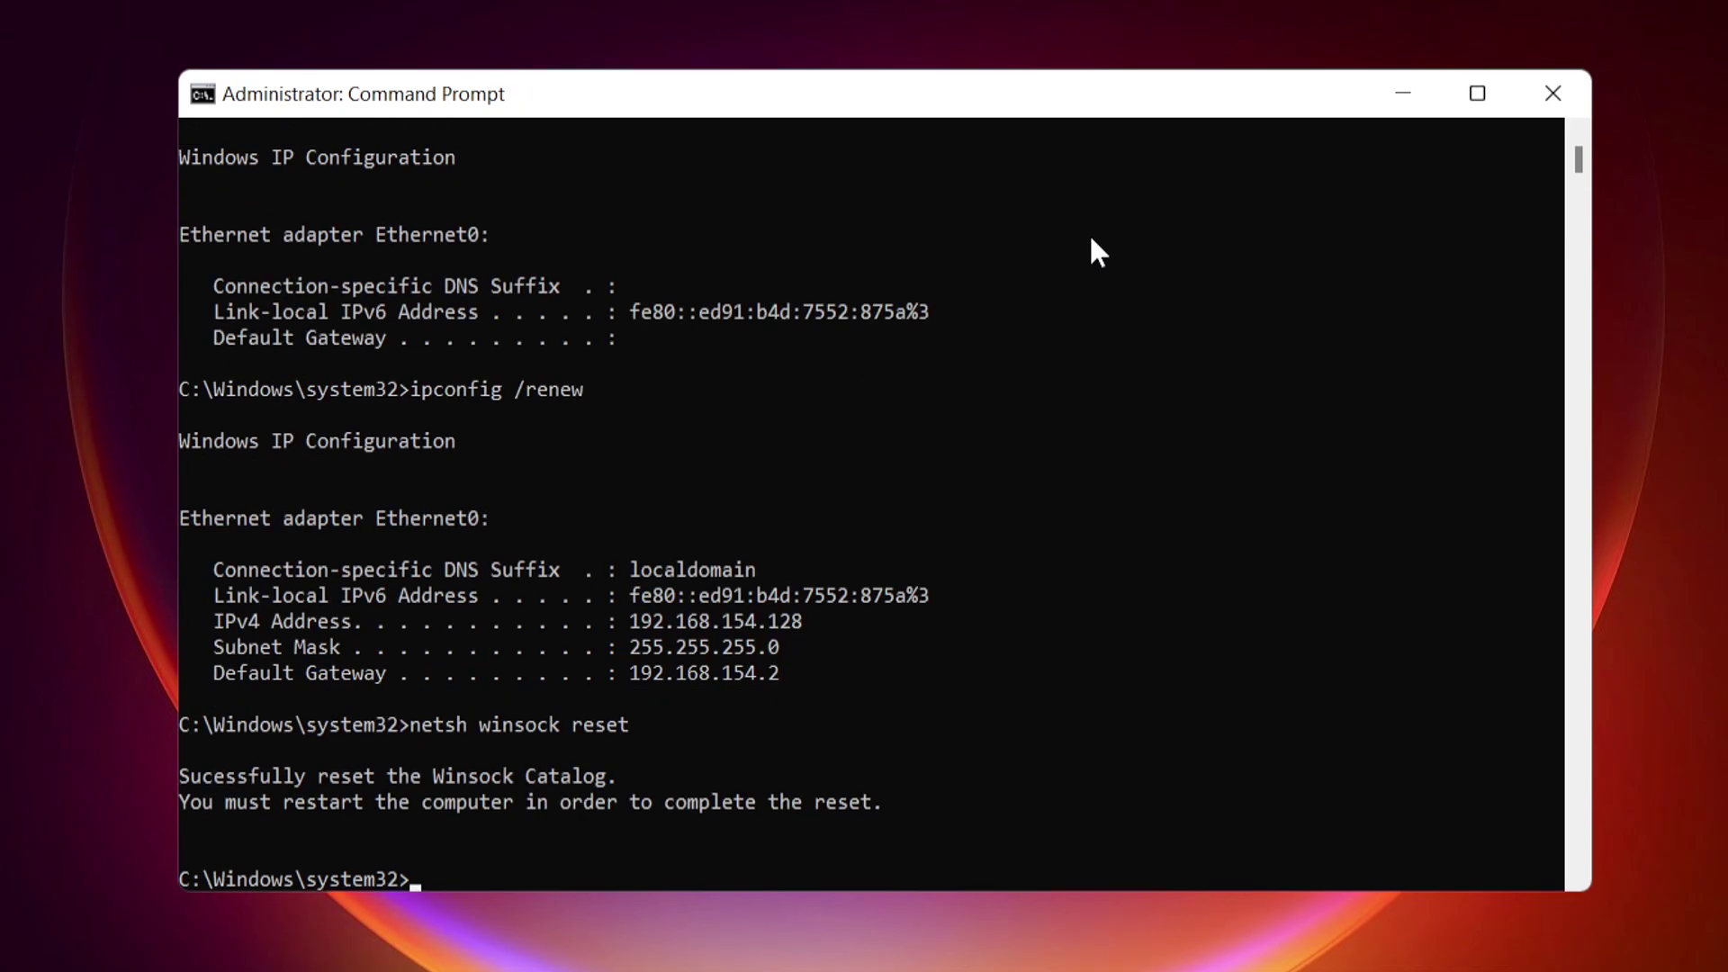
pyautogui.write('netsh int ip reset')
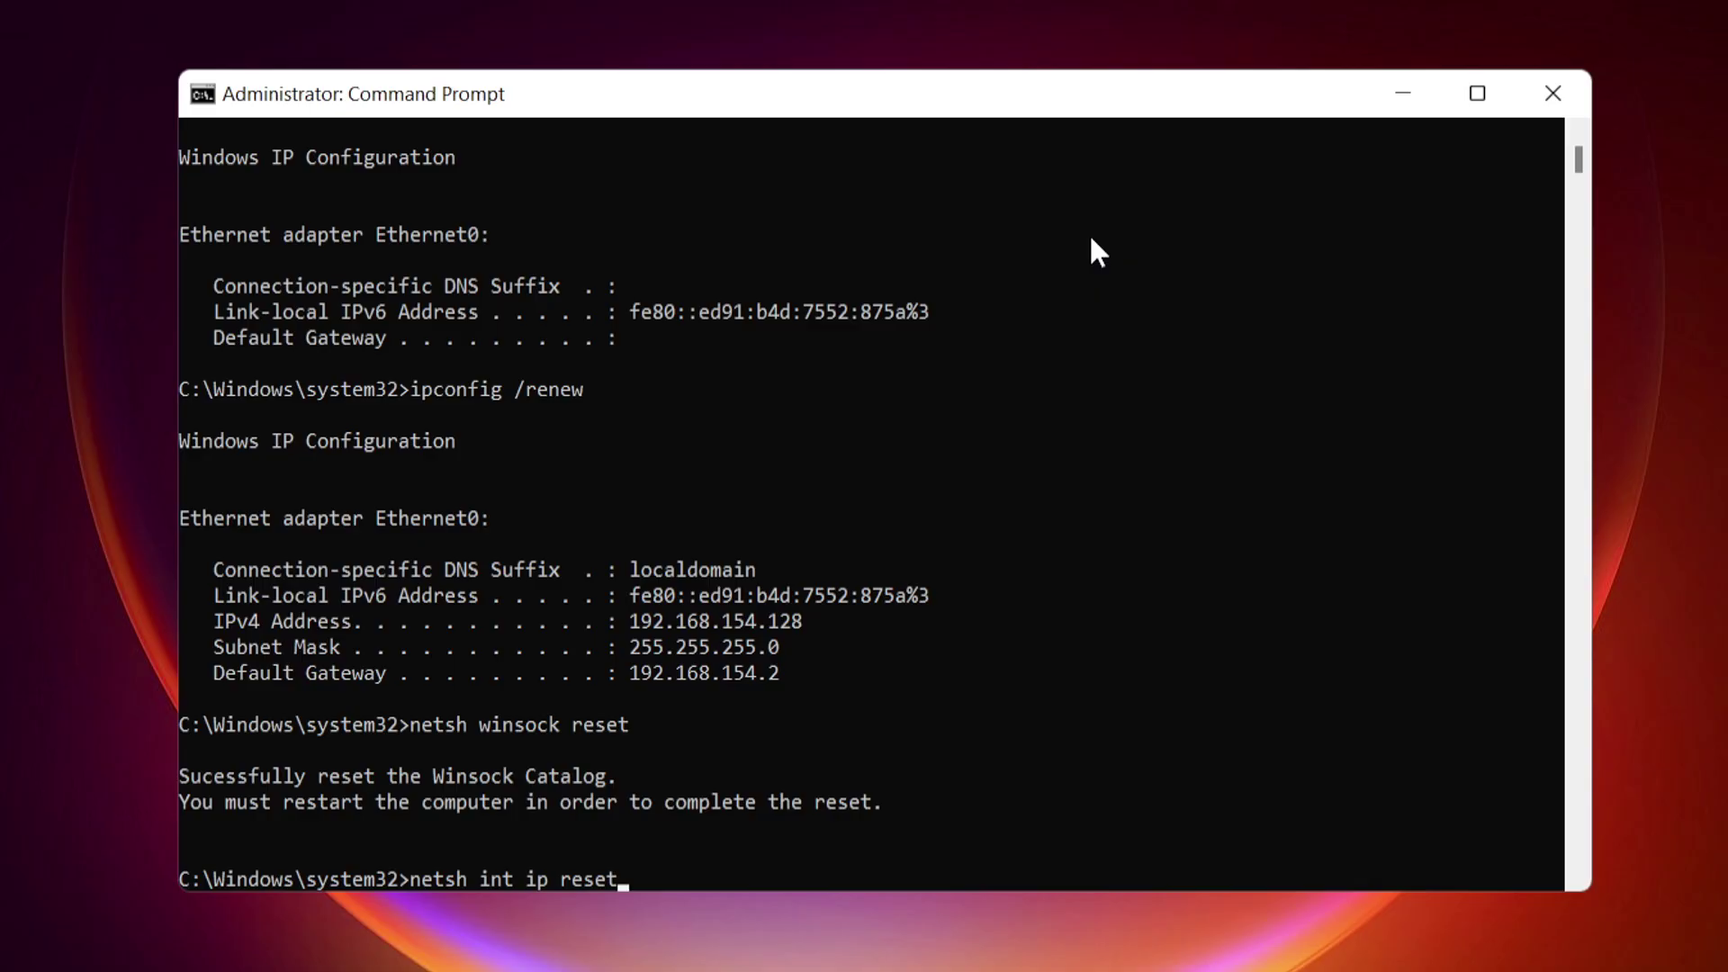
pyautogui.press('Return')
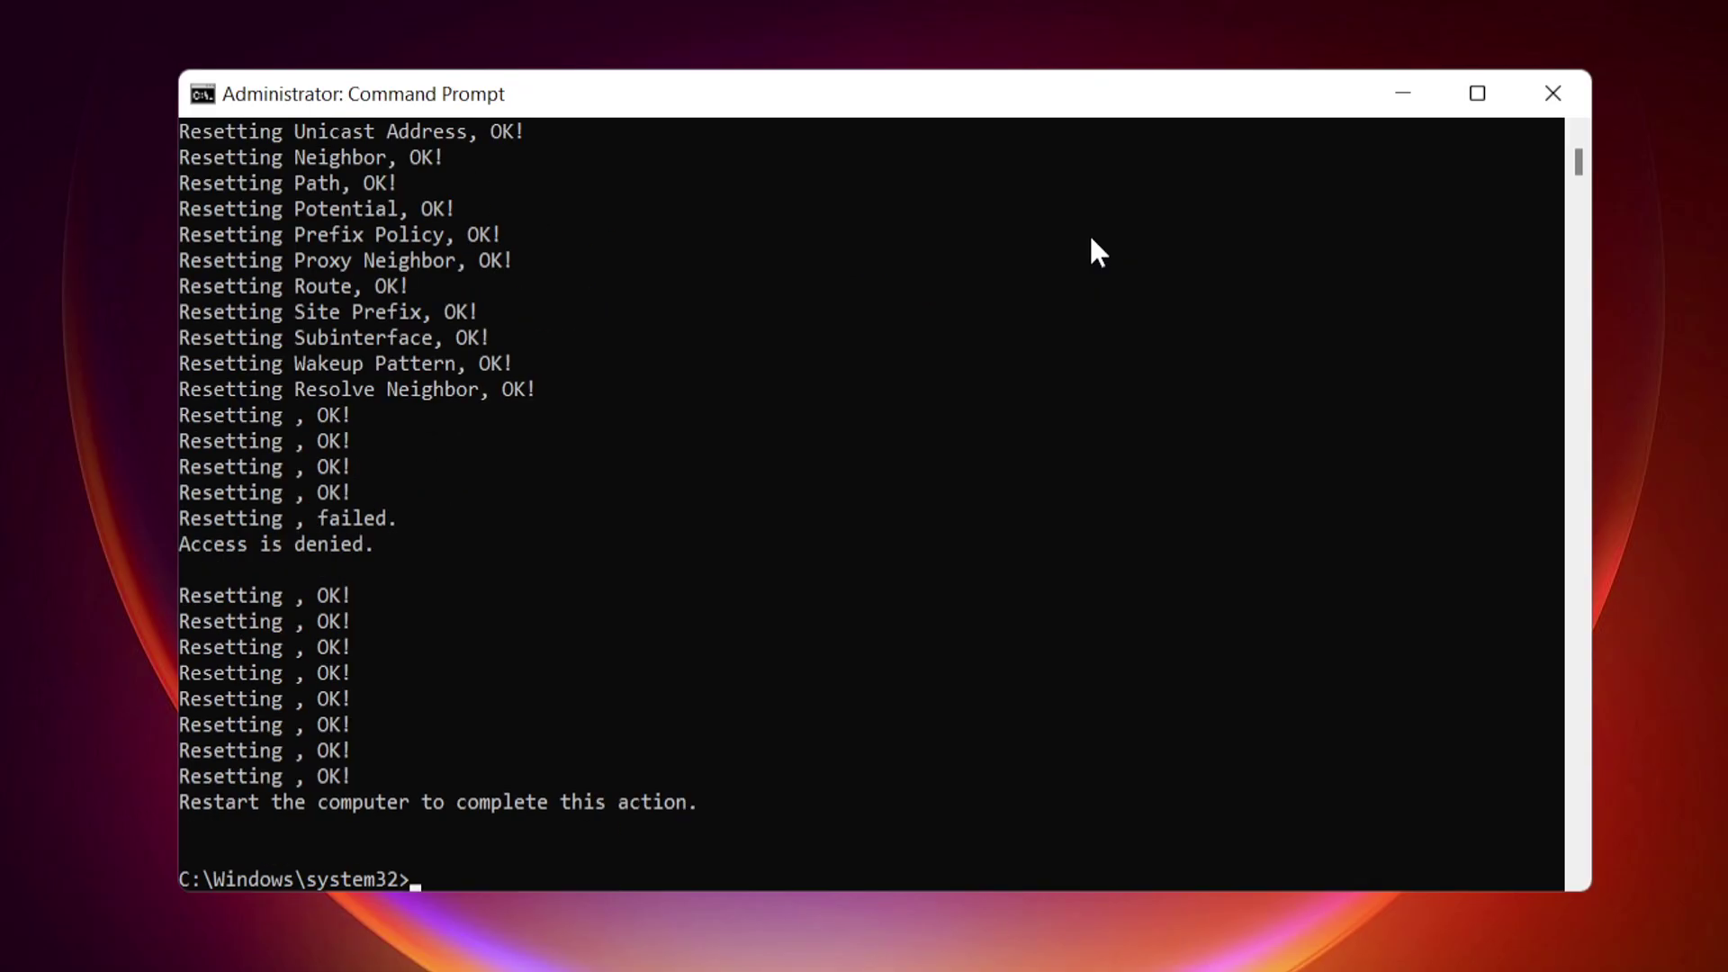
# Step: Reset the IPv4 and IPv6 interfaces with netsh interface ipv4 reset and netsh interface ipv6 reset
pyautogui.write('netsh')
pyautogui.write('interface ')
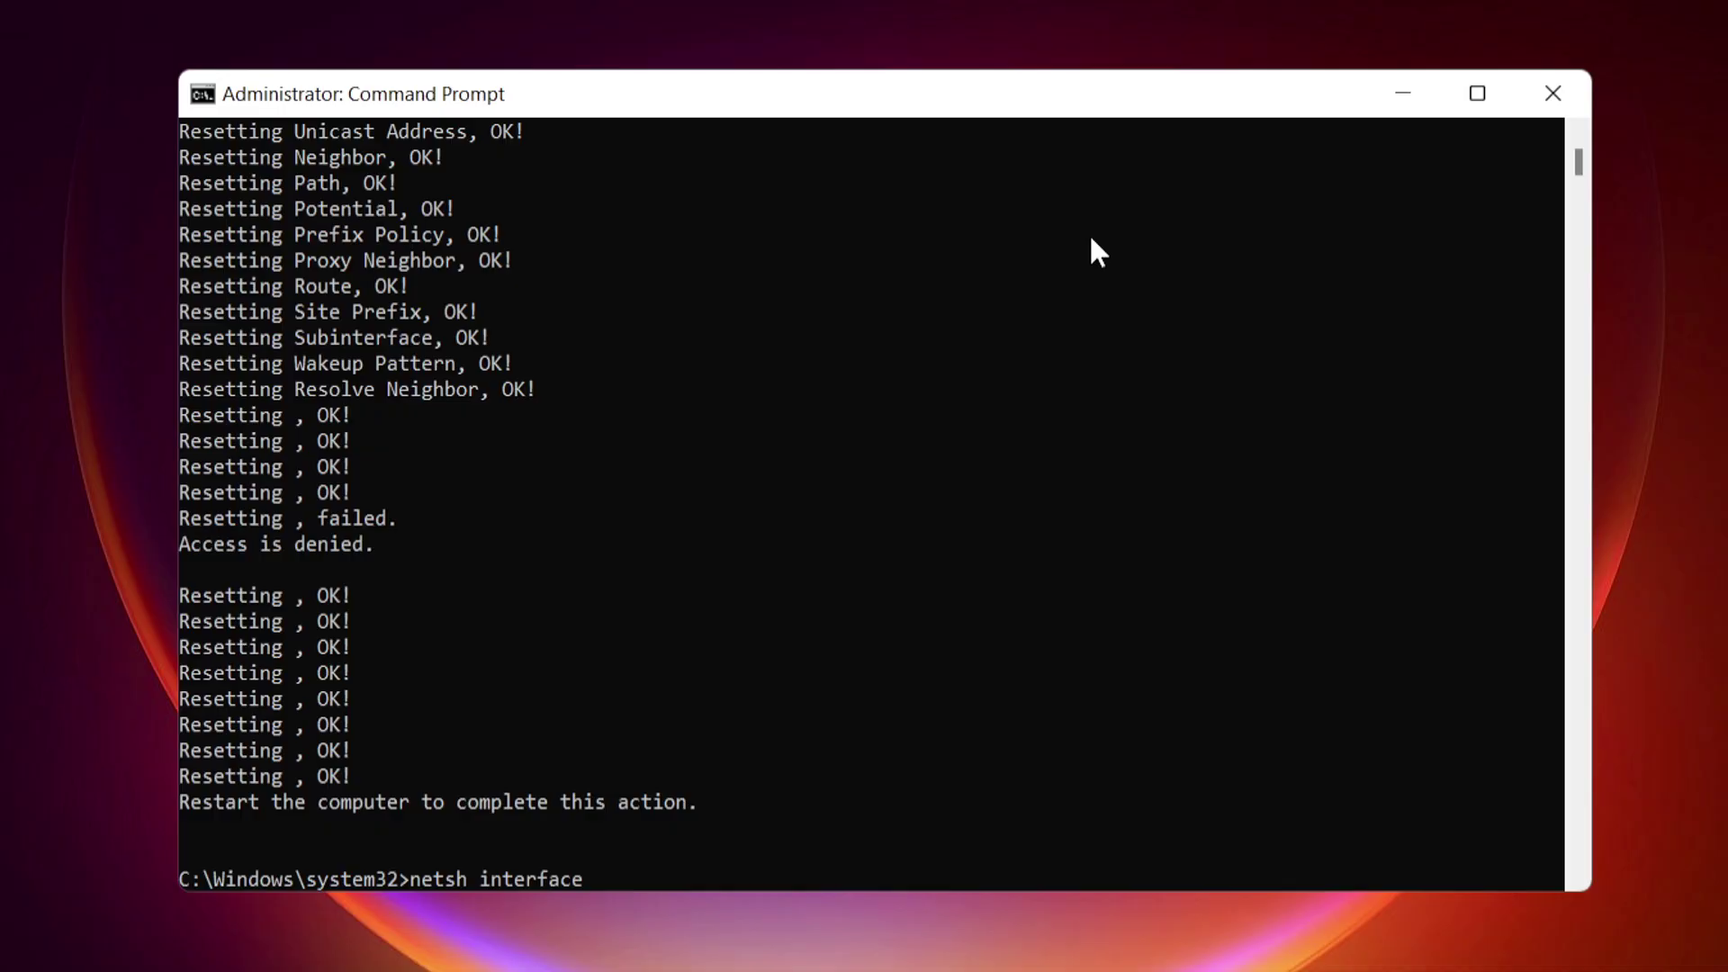
pyautogui.write('ipv4 reset')
pyautogui.press('Return')
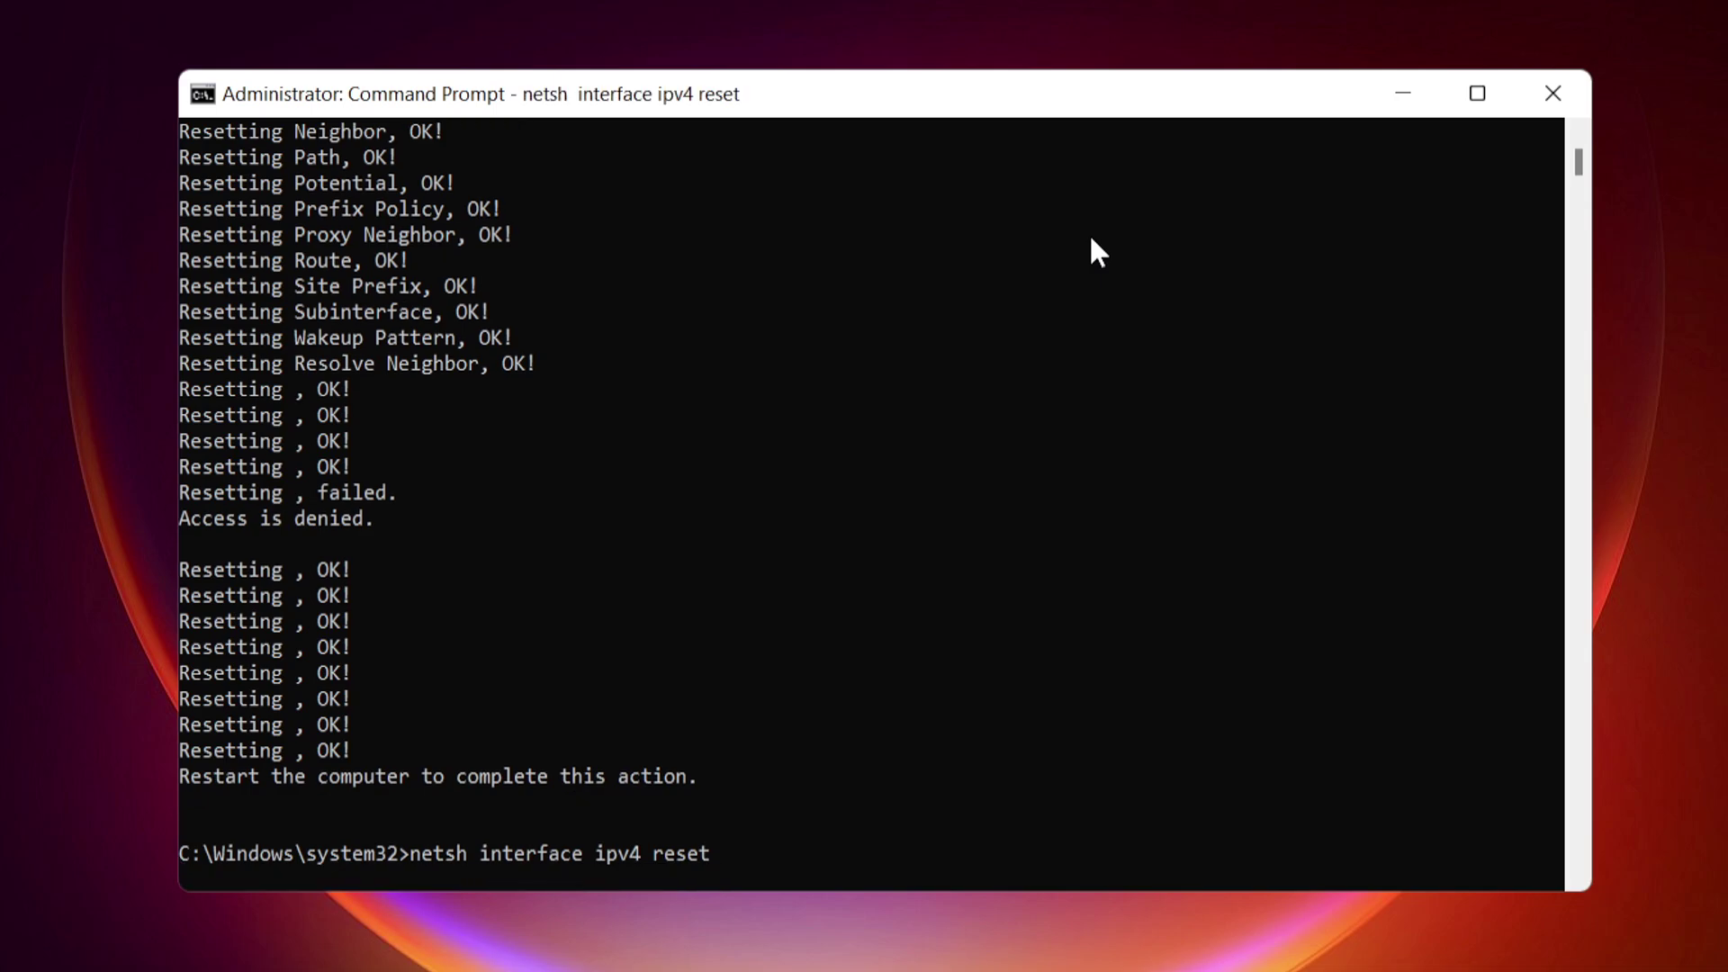
pyautogui.write('net')
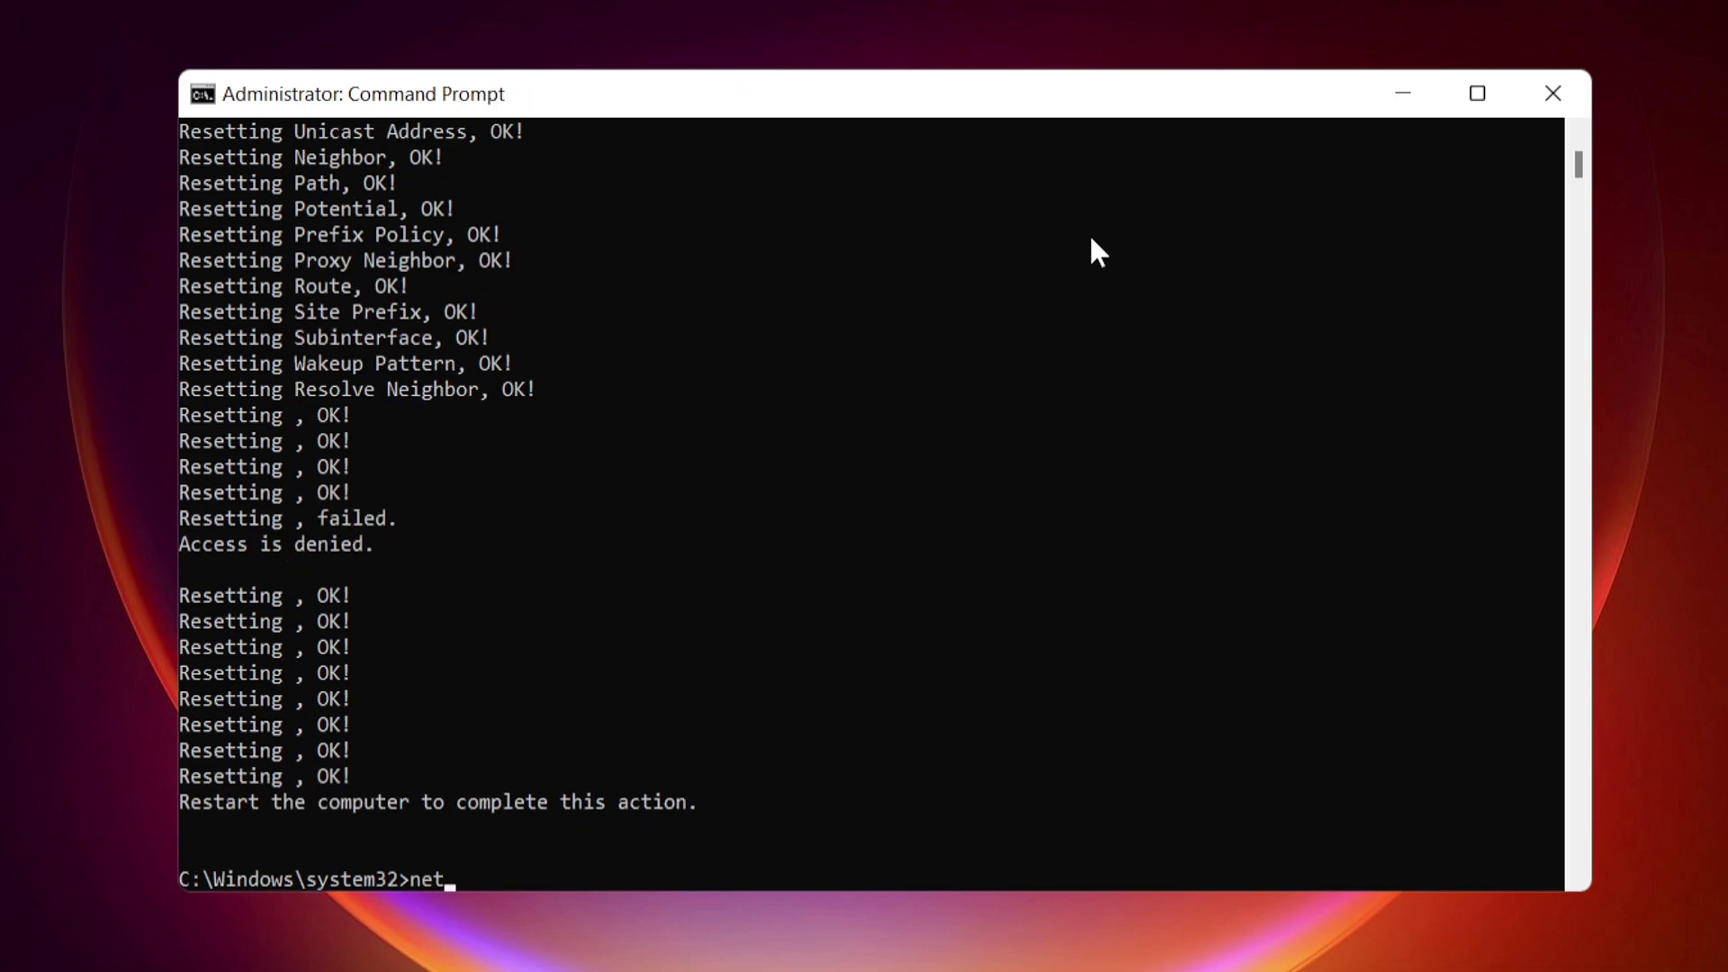
pyautogui.write('sh interface ')
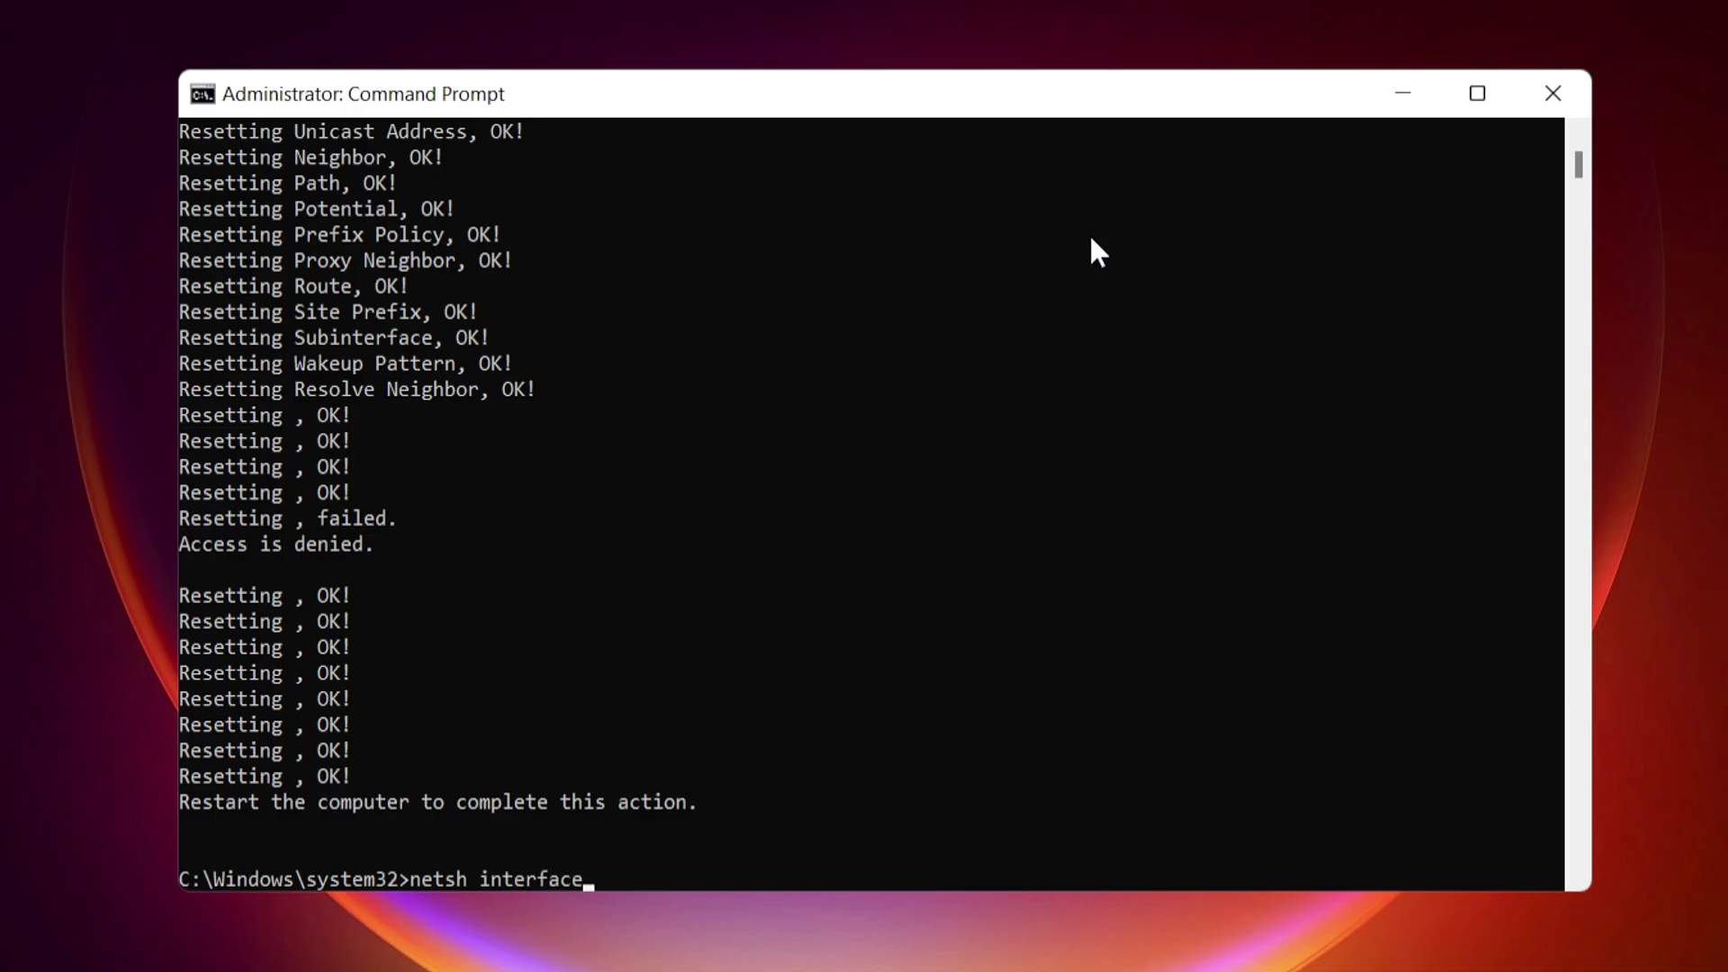
pyautogui.write('ipv6 reset')
pyautogui.press('Return')
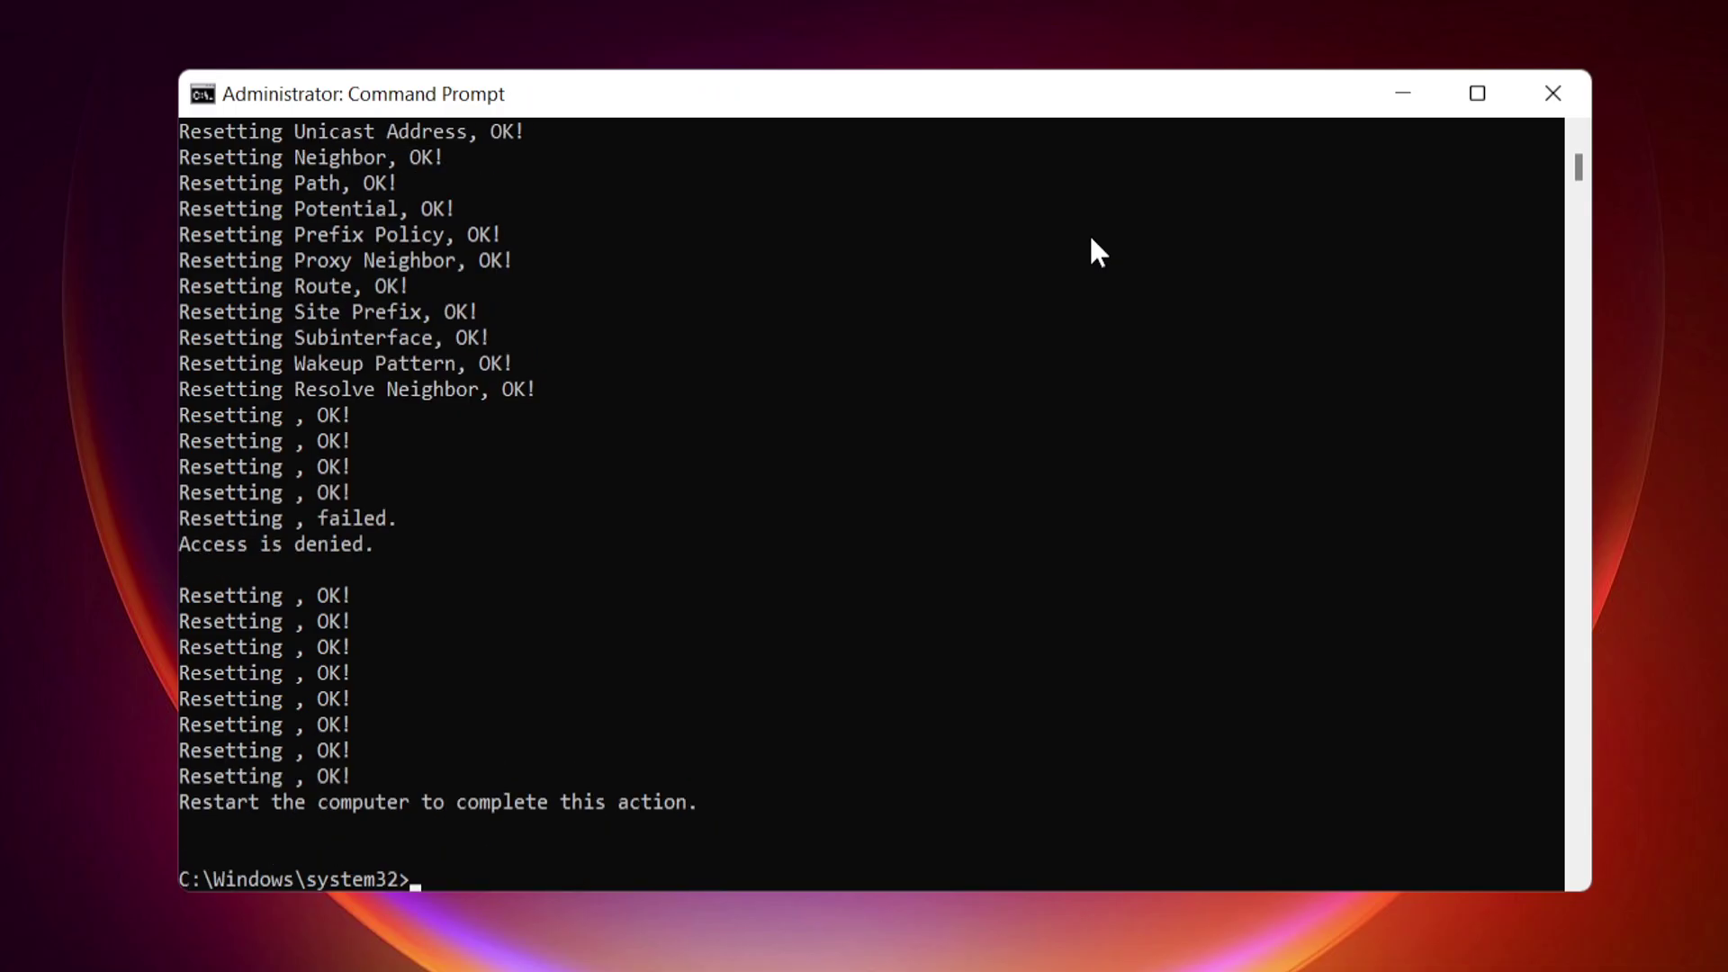
# Step: Reset all TCP parameters with netsh interface tcp reset
pyautogui.write('netsh interface')
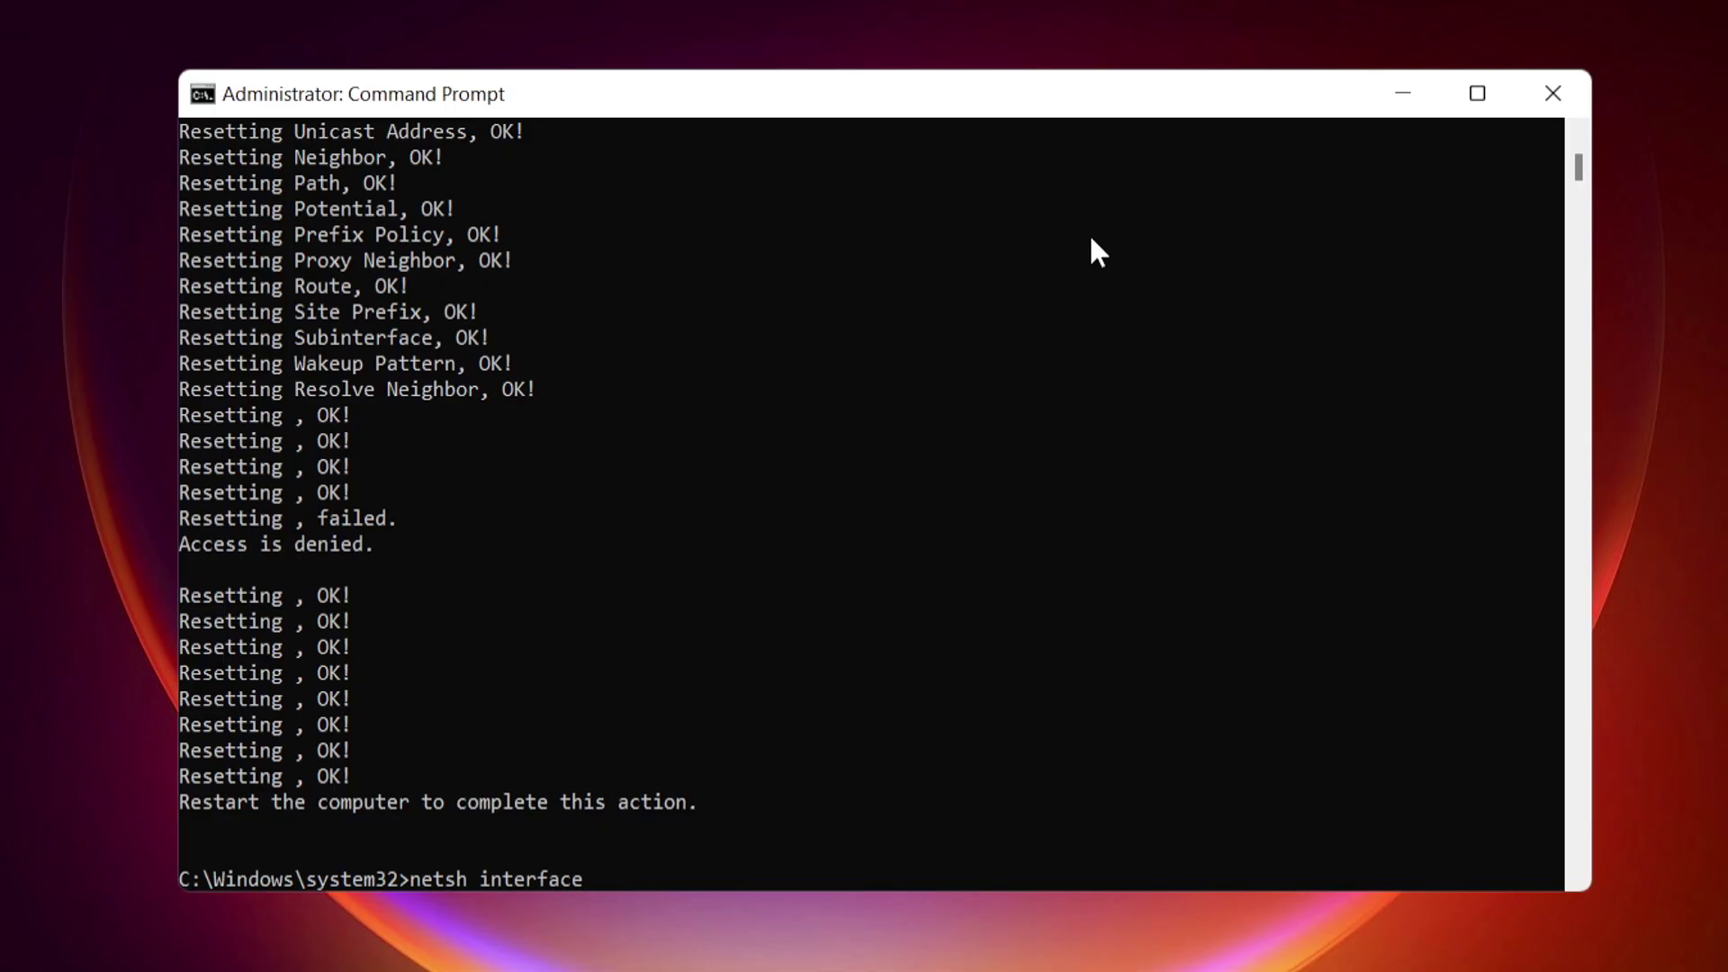
pyautogui.write(' tcp reset')
pyautogui.press('Return')
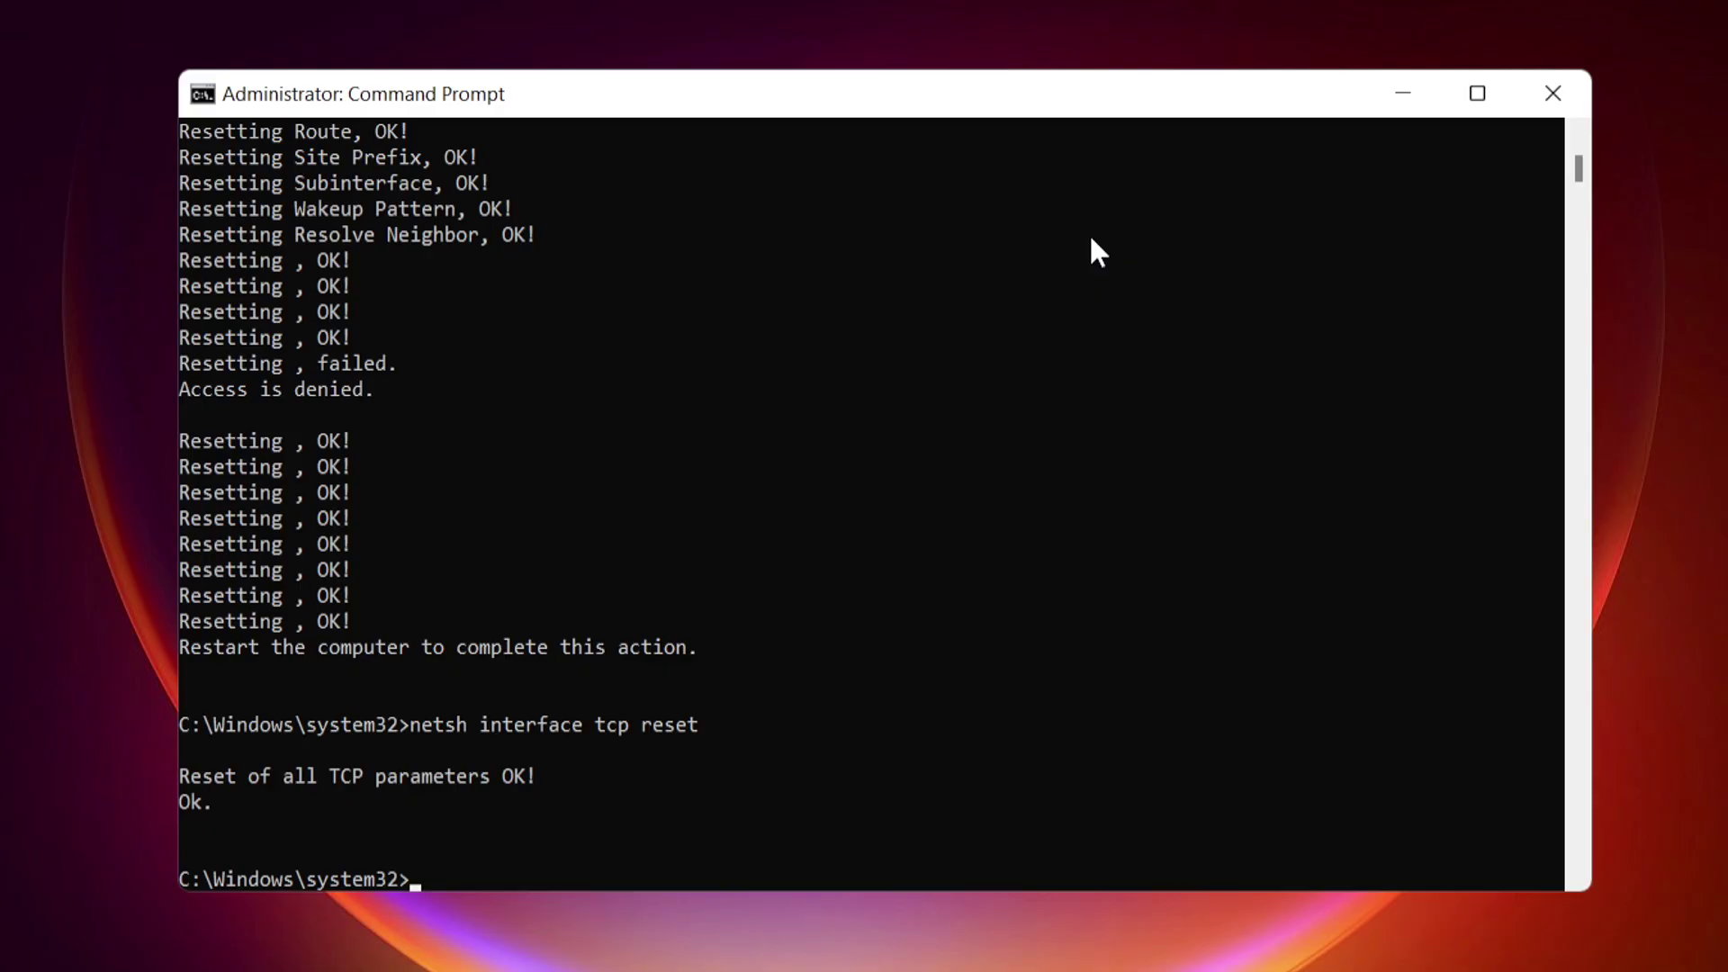
# Step: Close Command Prompt and restart the computer
pyautogui.click(1554, 97)
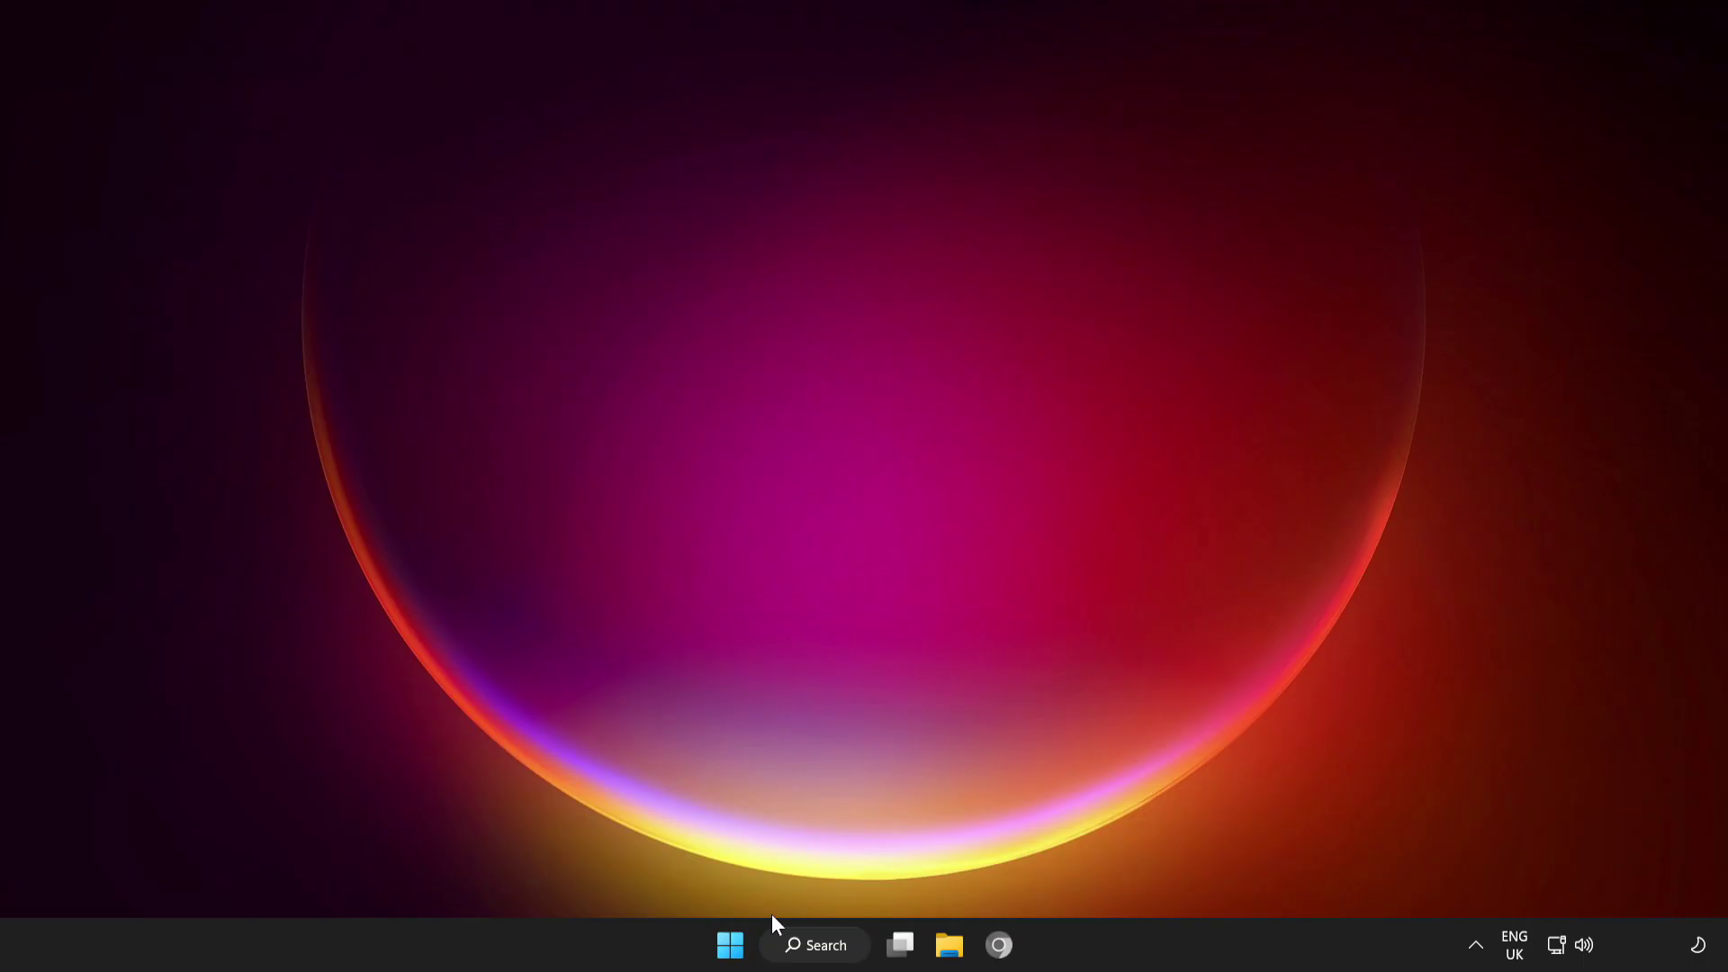
pyautogui.click(729, 945)
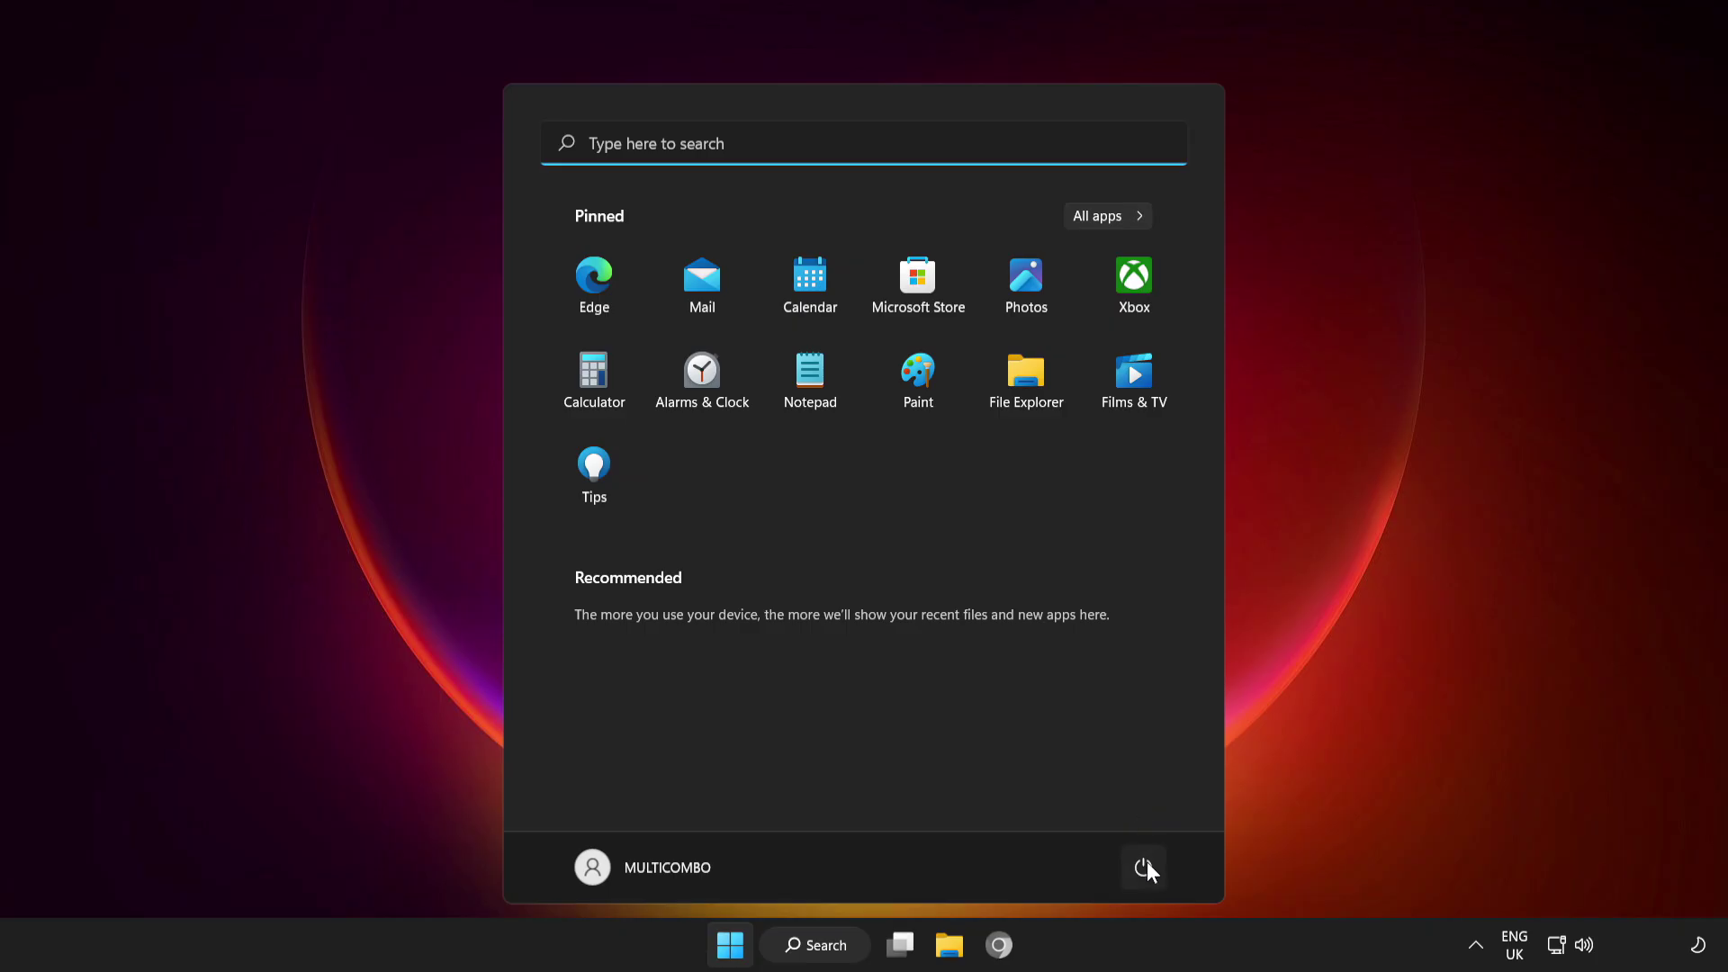
pyautogui.click(1144, 867)
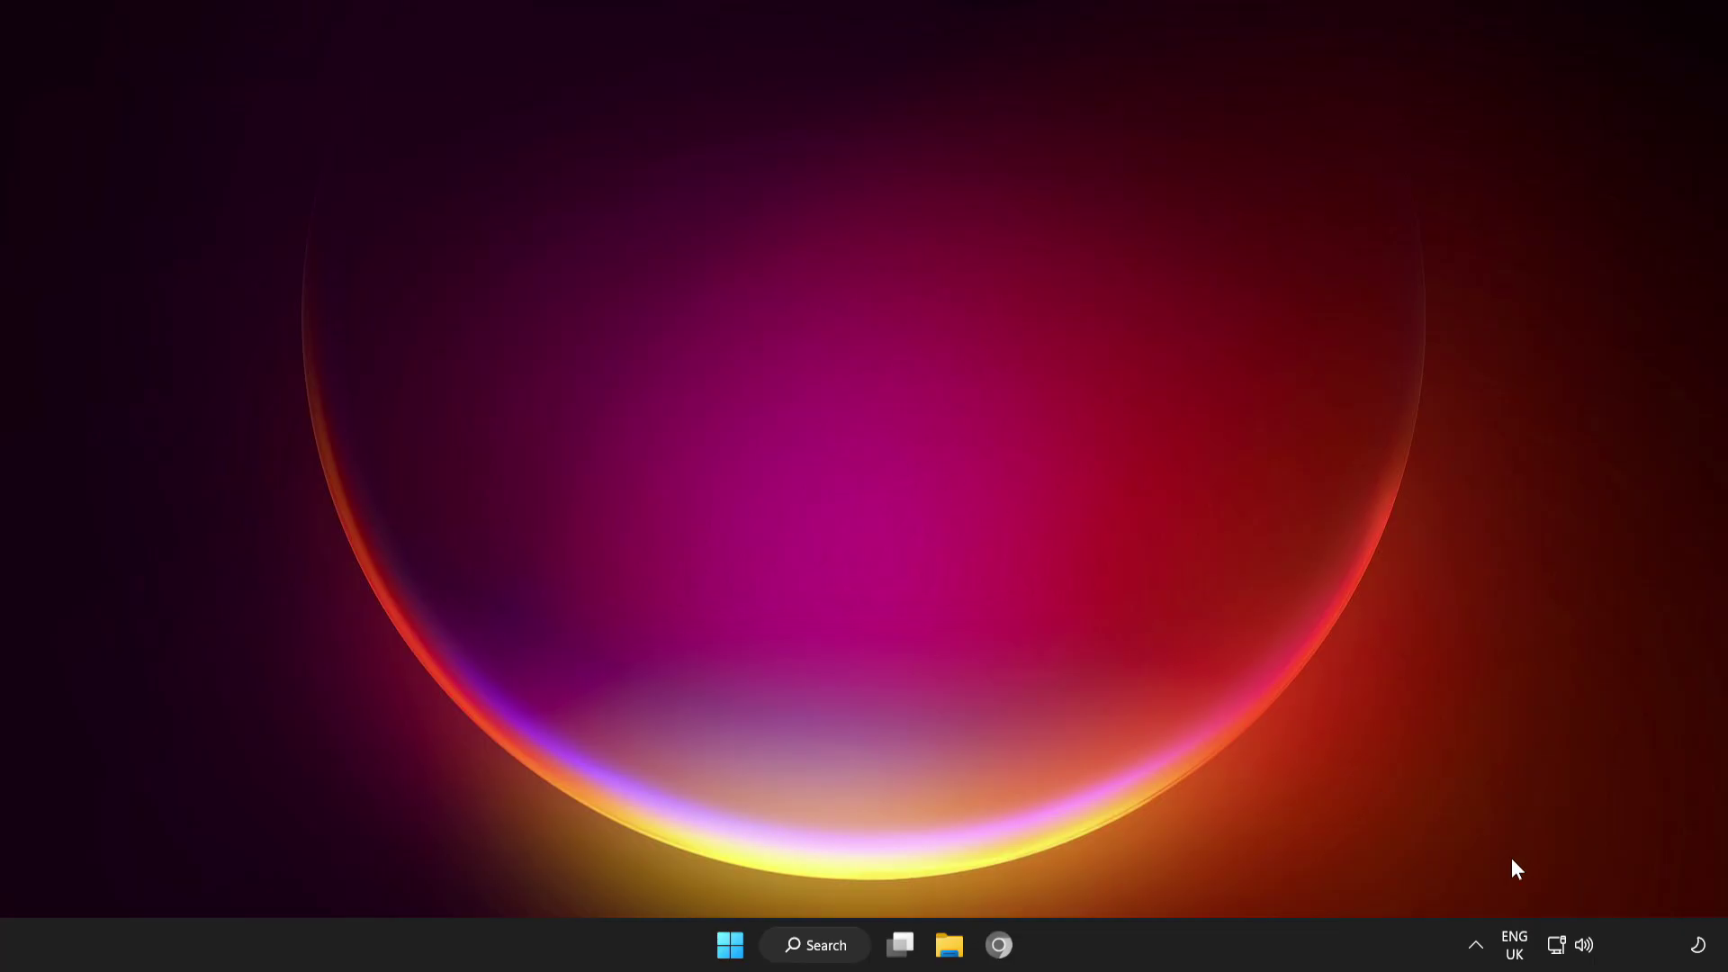
# Step: Run a network reset from the advanced network settings, confirm it and close the notice and Settings
pyautogui.rightClick(1558, 944)
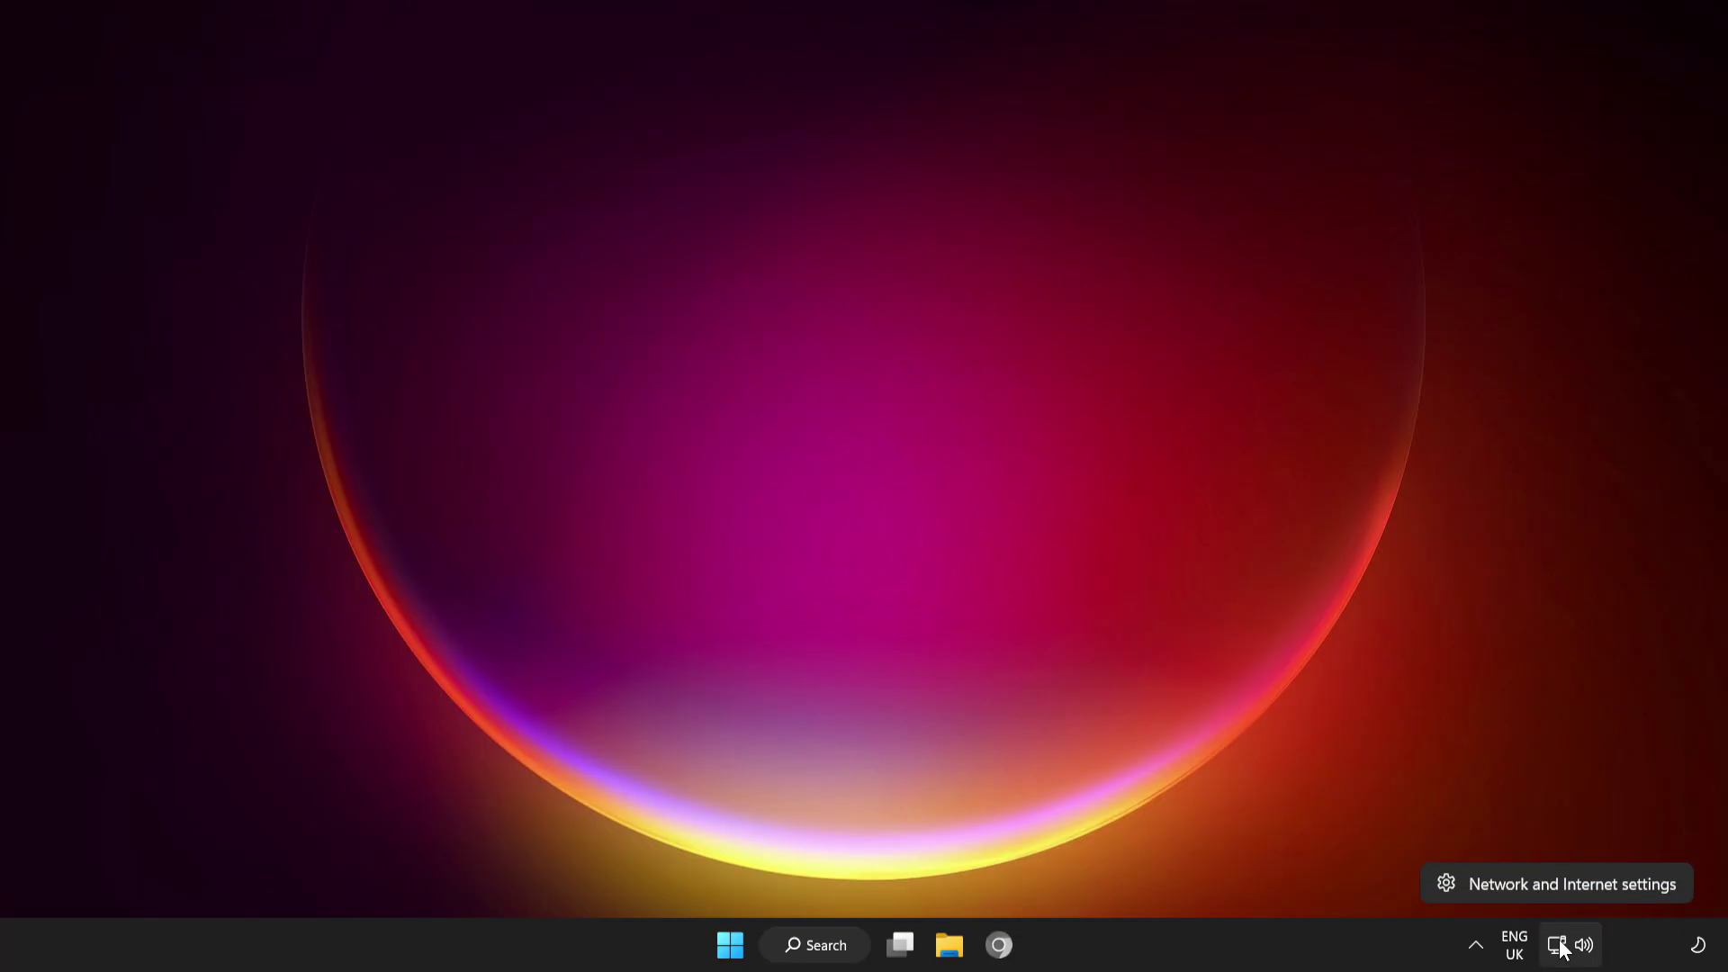
pyautogui.click(1558, 883)
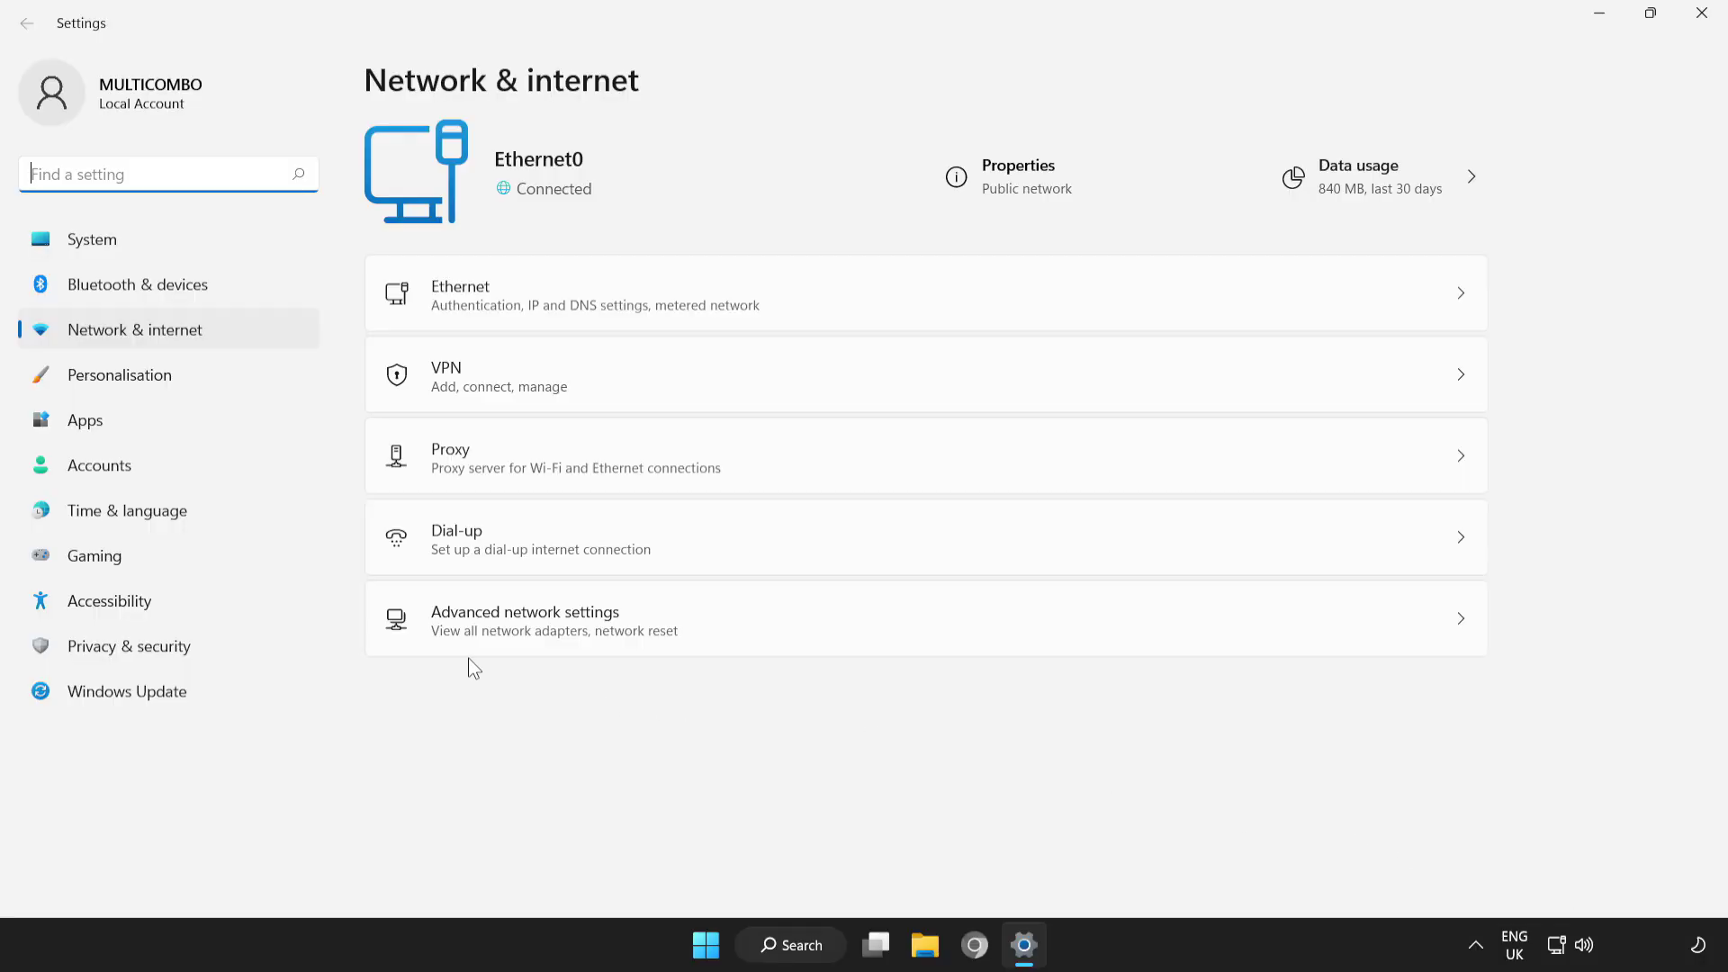
pyautogui.click(609, 639)
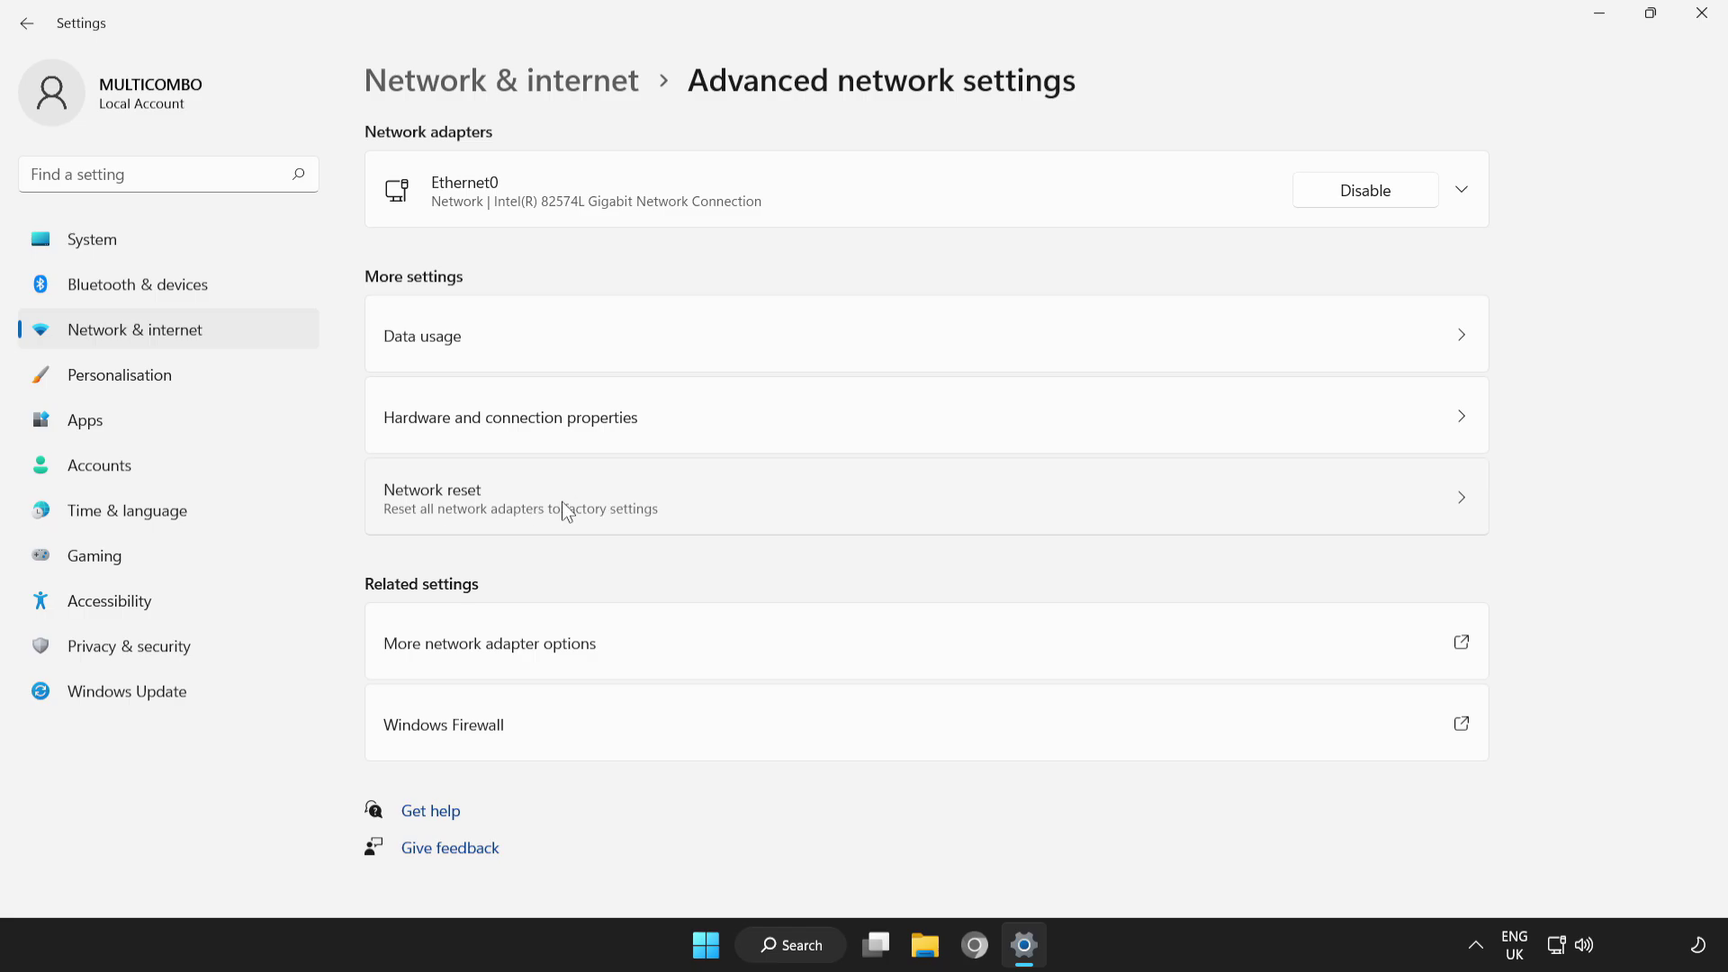
pyautogui.click(825, 505)
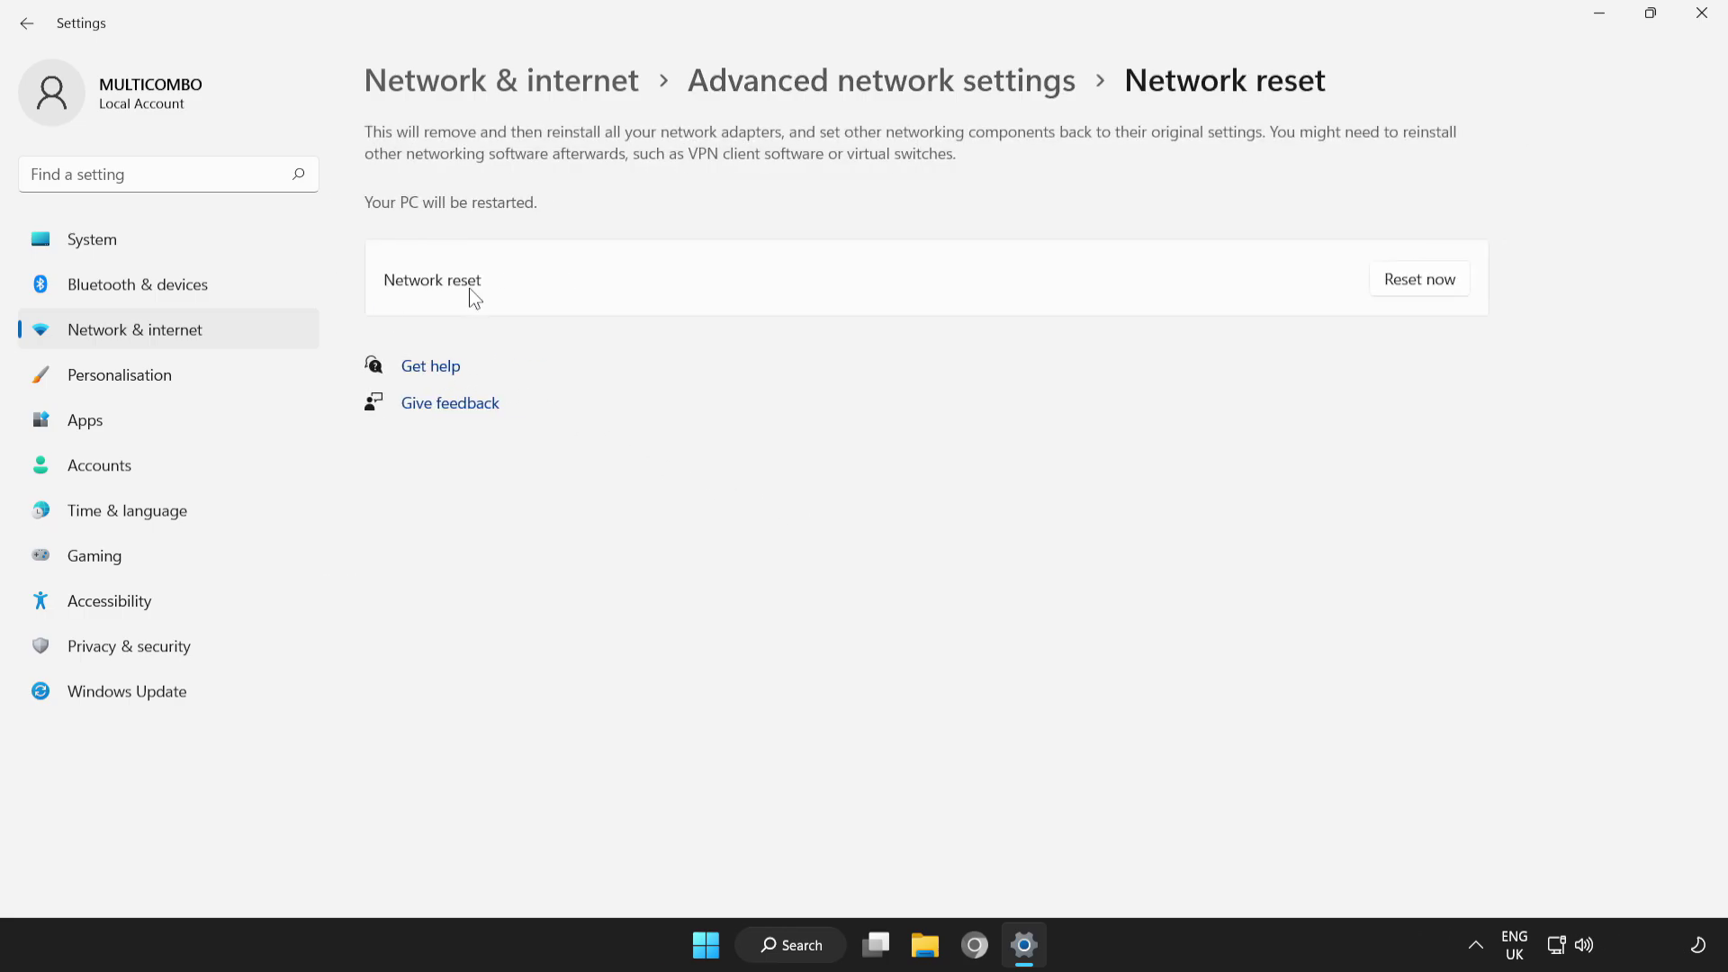
pyautogui.click(1420, 280)
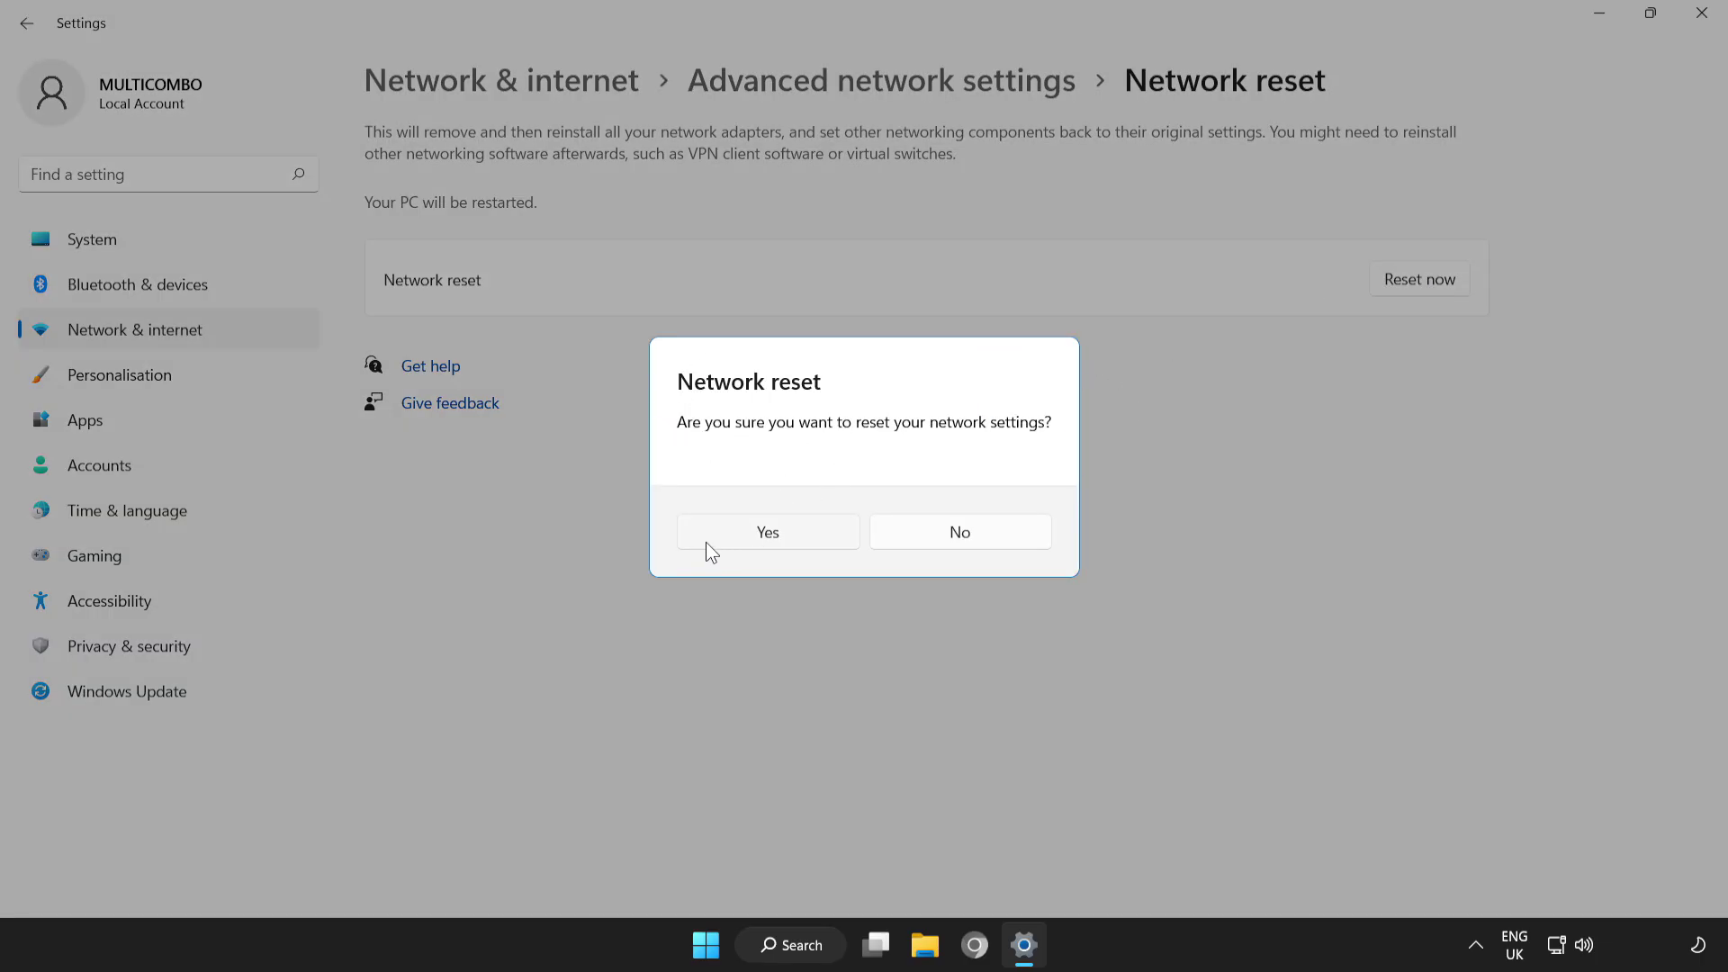
pyautogui.click(769, 531)
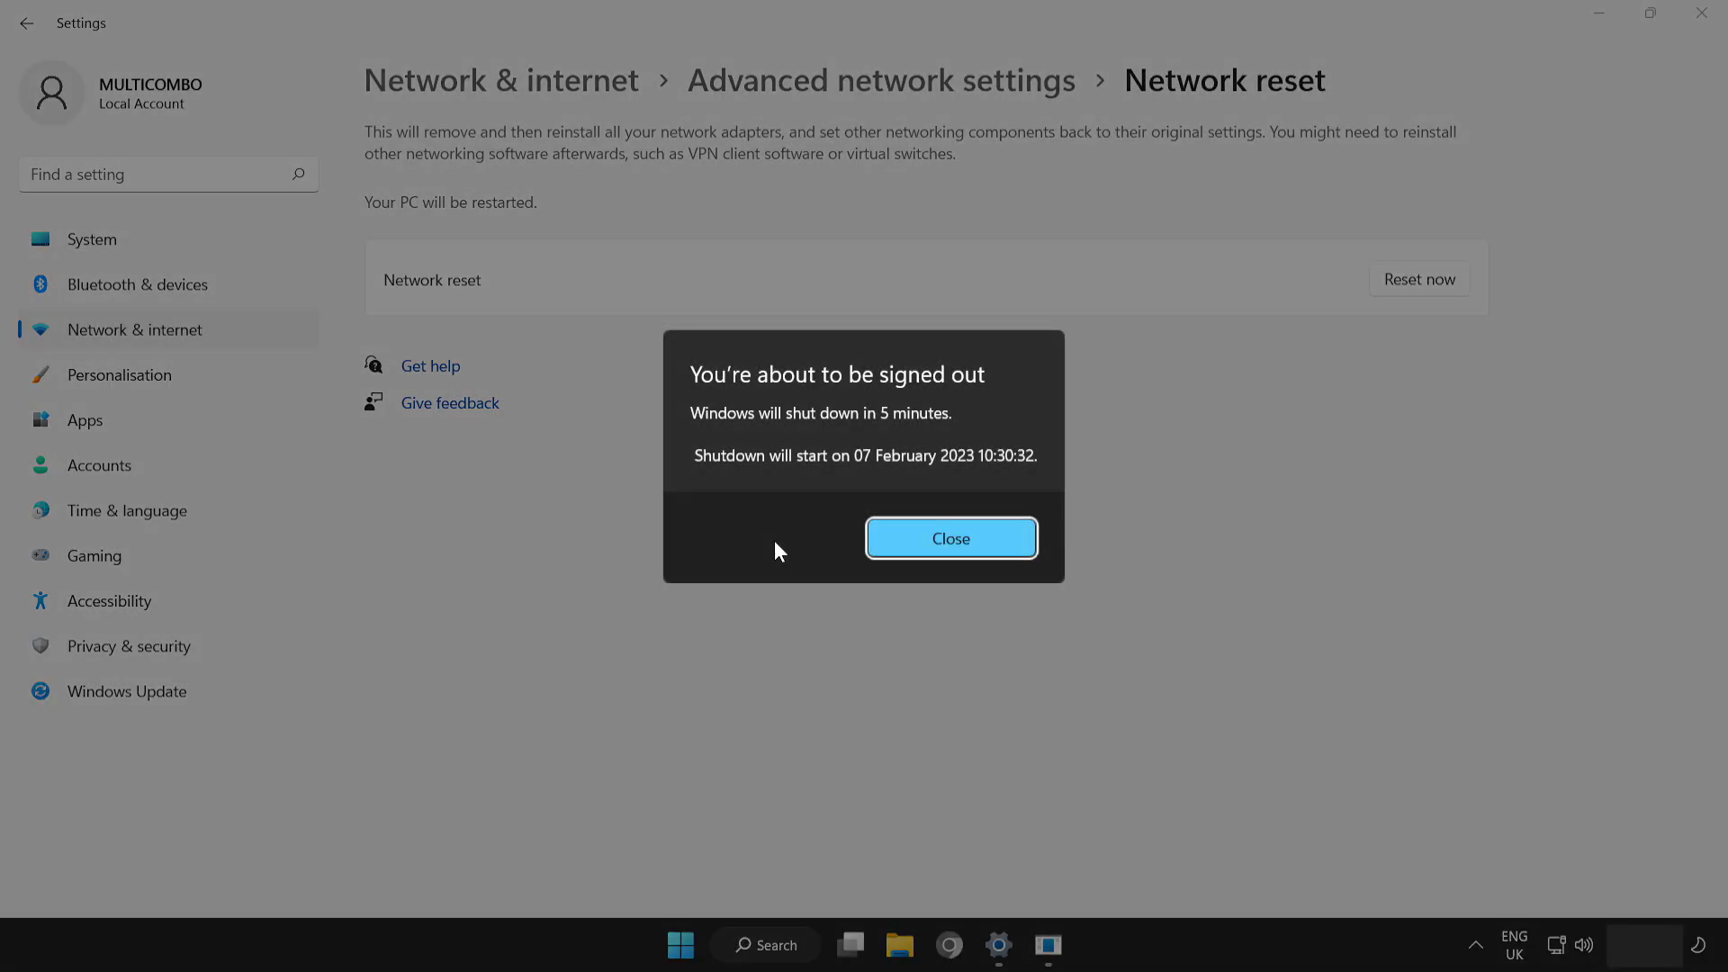
pyautogui.click(965, 544)
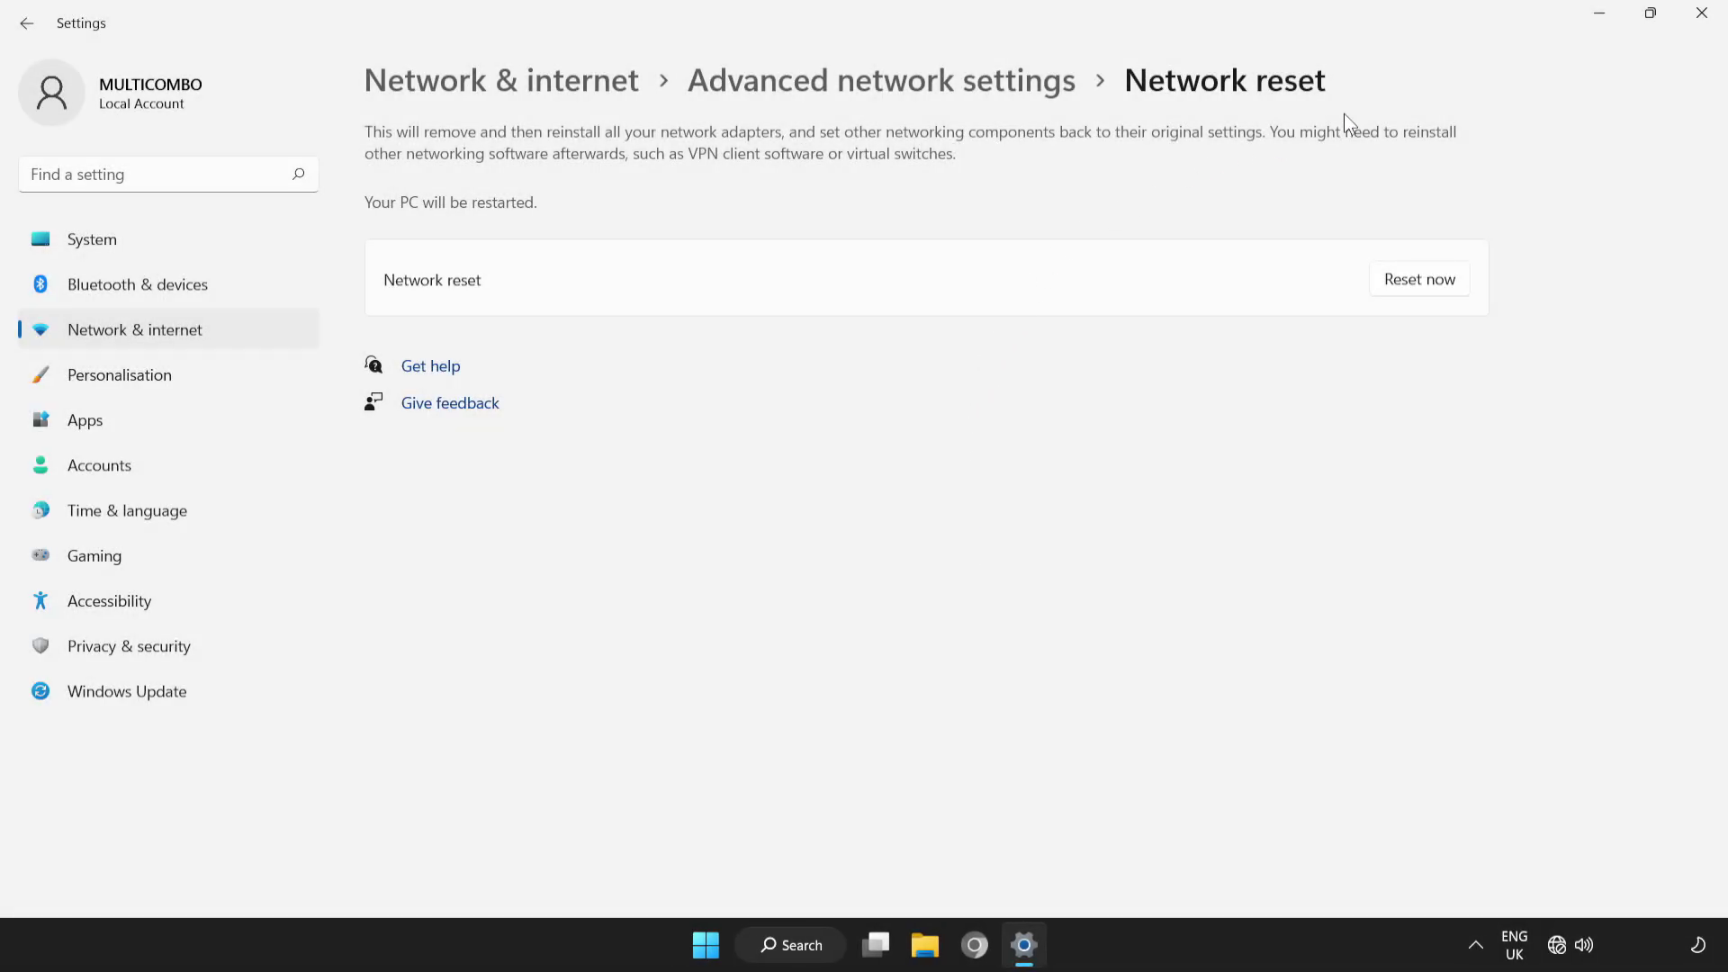
pyautogui.click(1703, 18)
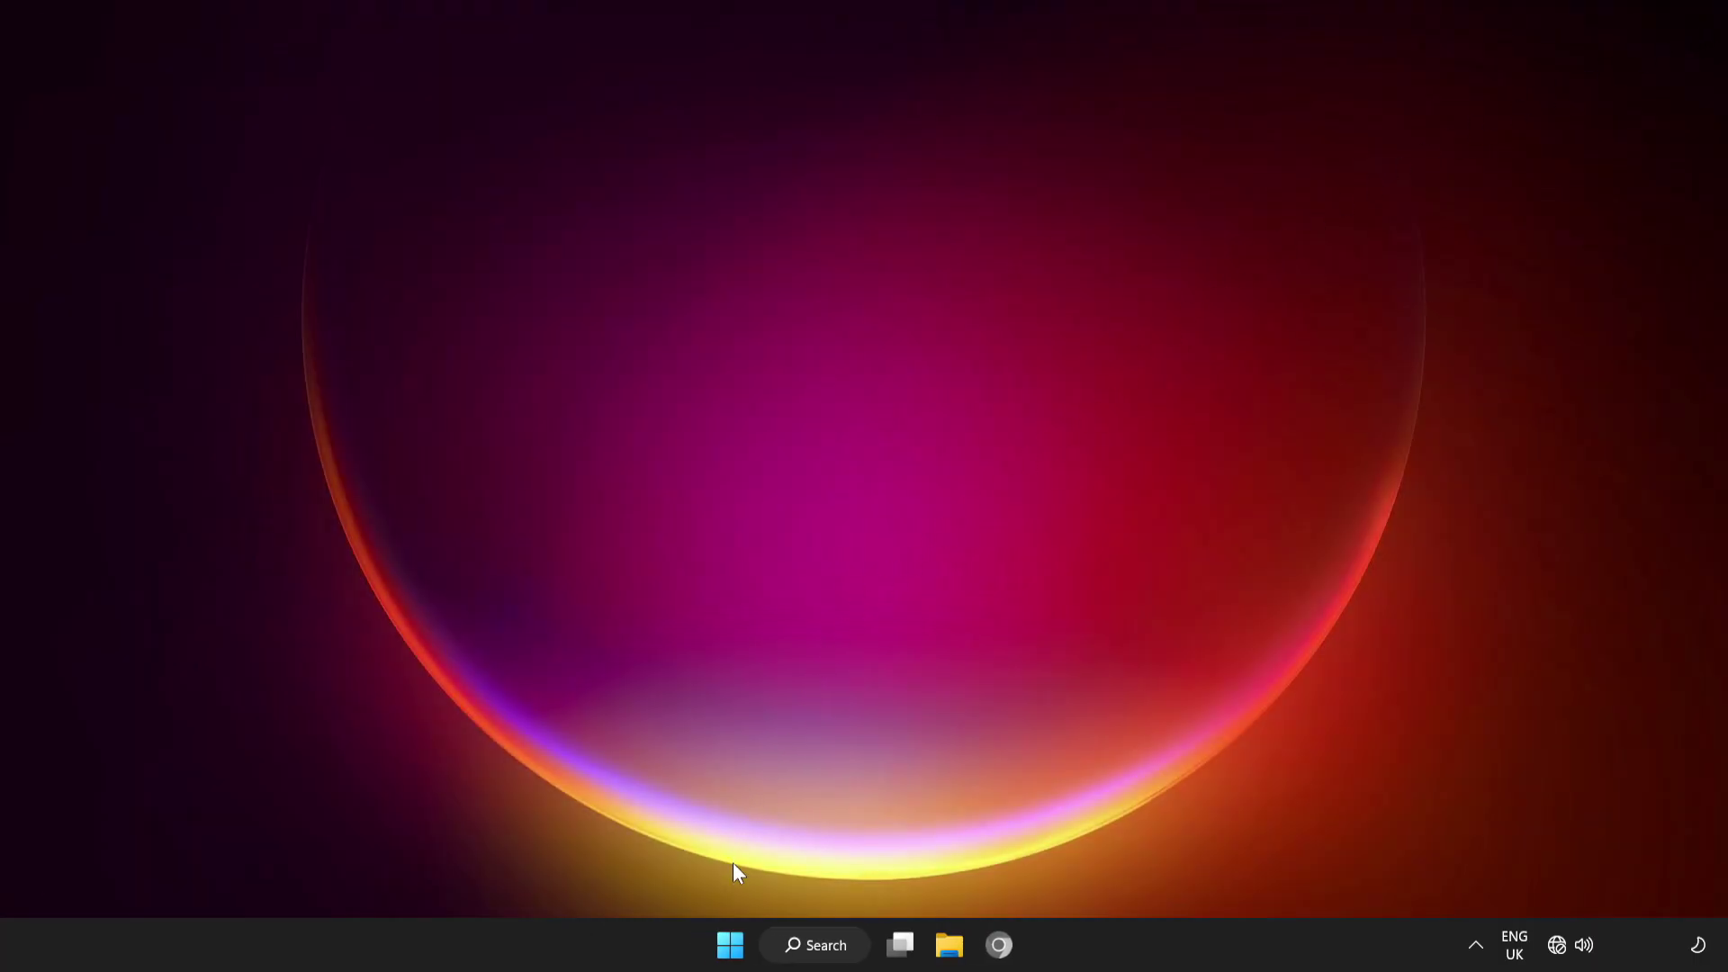
# Step: Restart the computer to complete the network reset
pyautogui.click(730, 944)
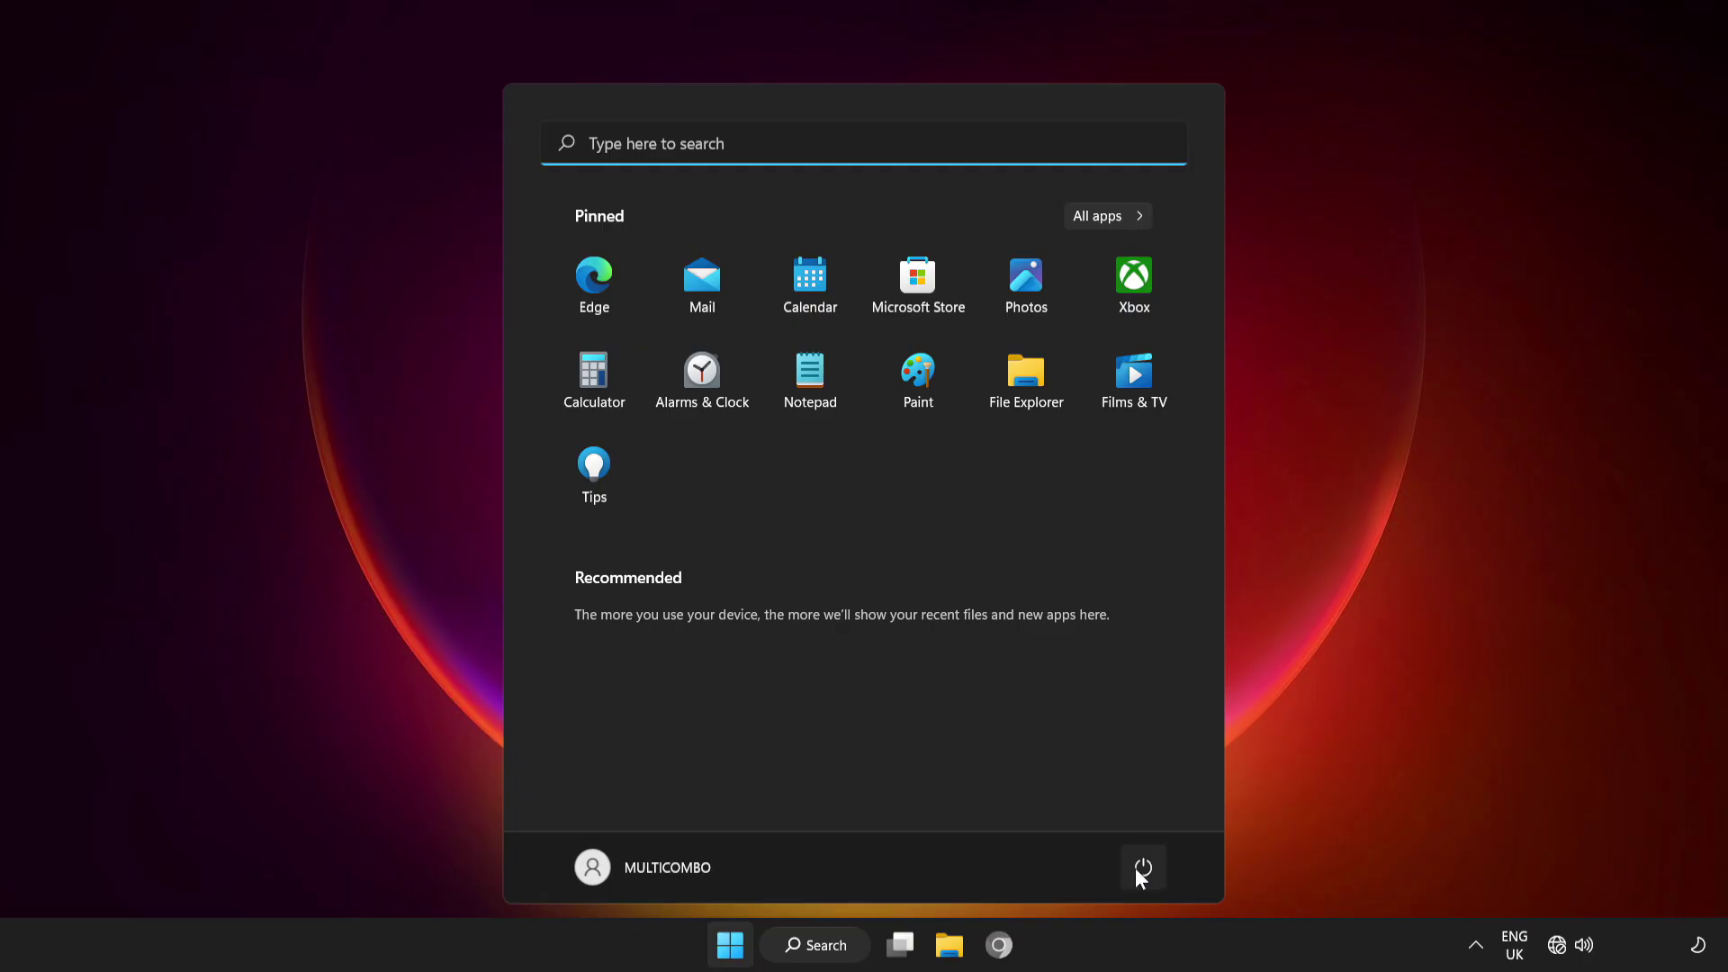
pyautogui.click(1143, 868)
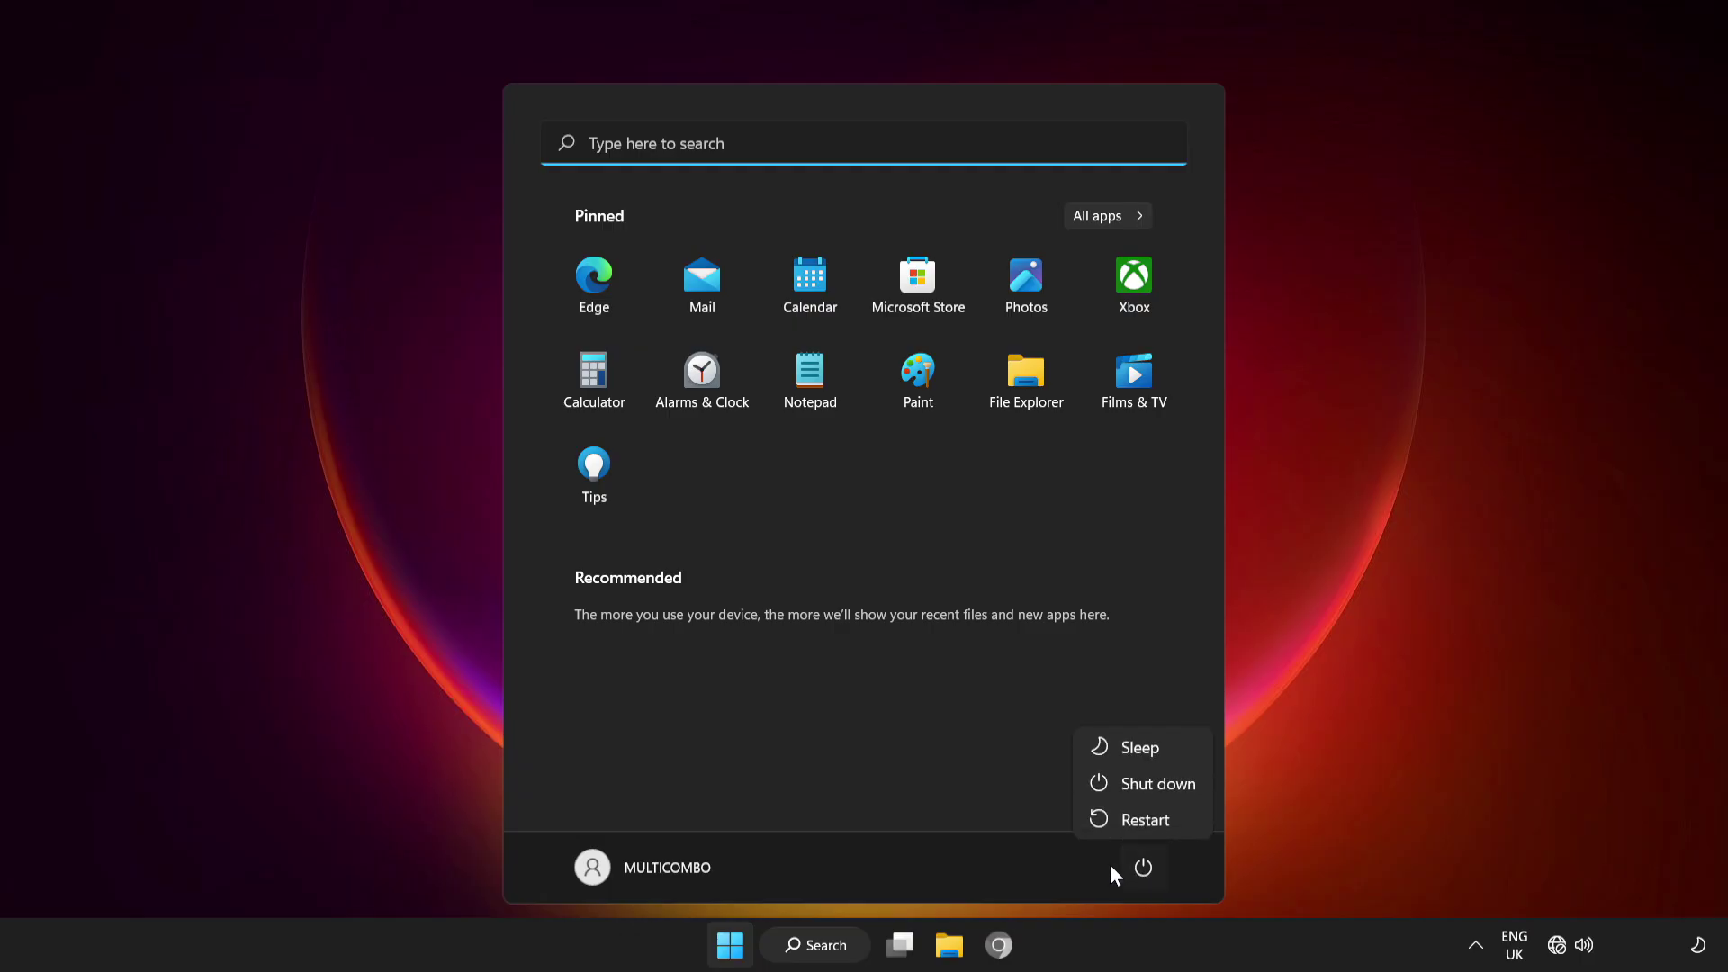
pyautogui.click(1143, 819)
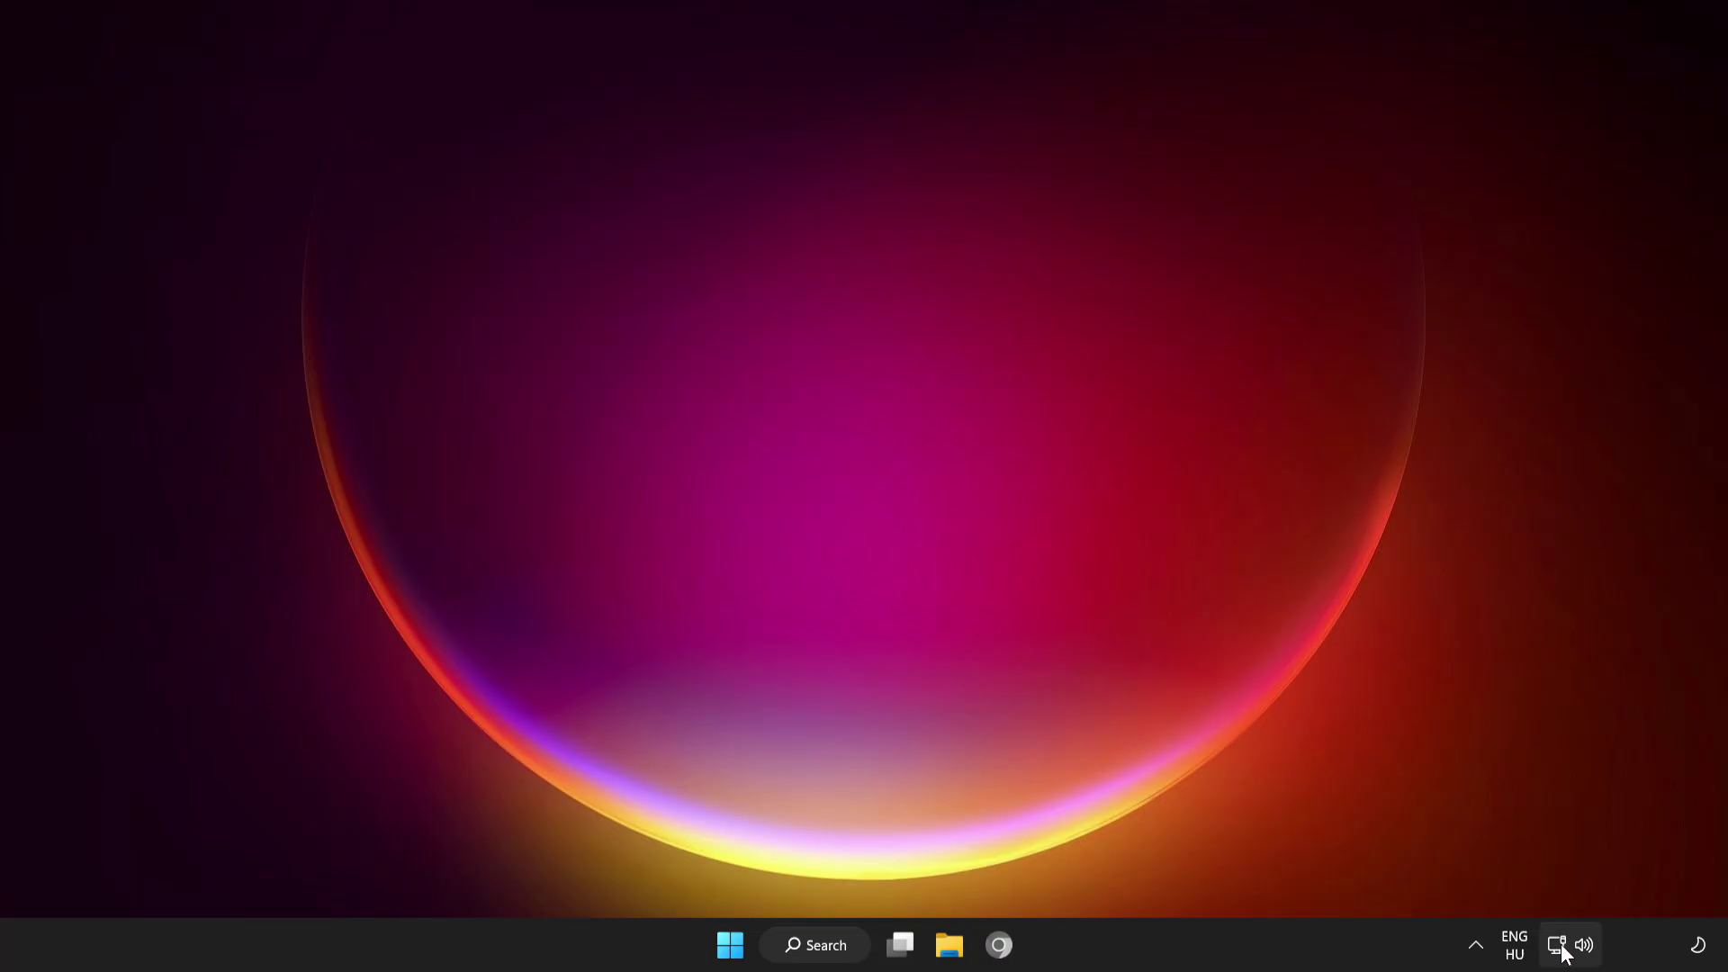
# Step: Open the Network Connections window through the additional adapter options in the advanced network settings
pyautogui.rightClick(1568, 952)
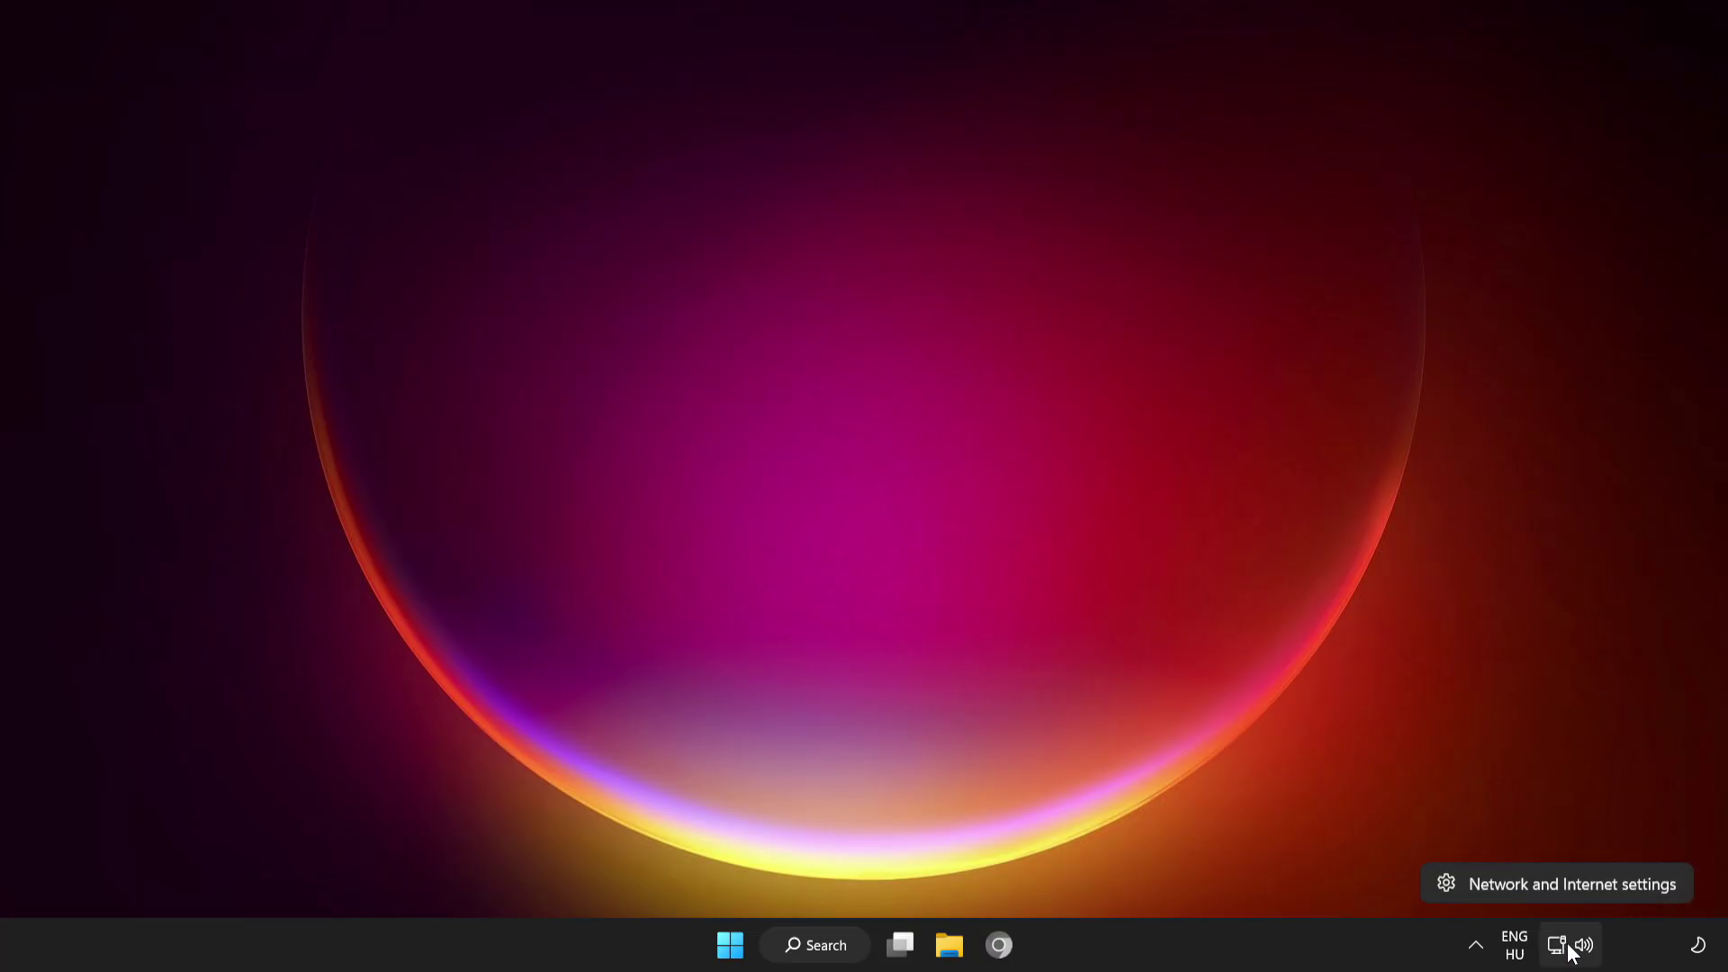
pyautogui.click(1569, 884)
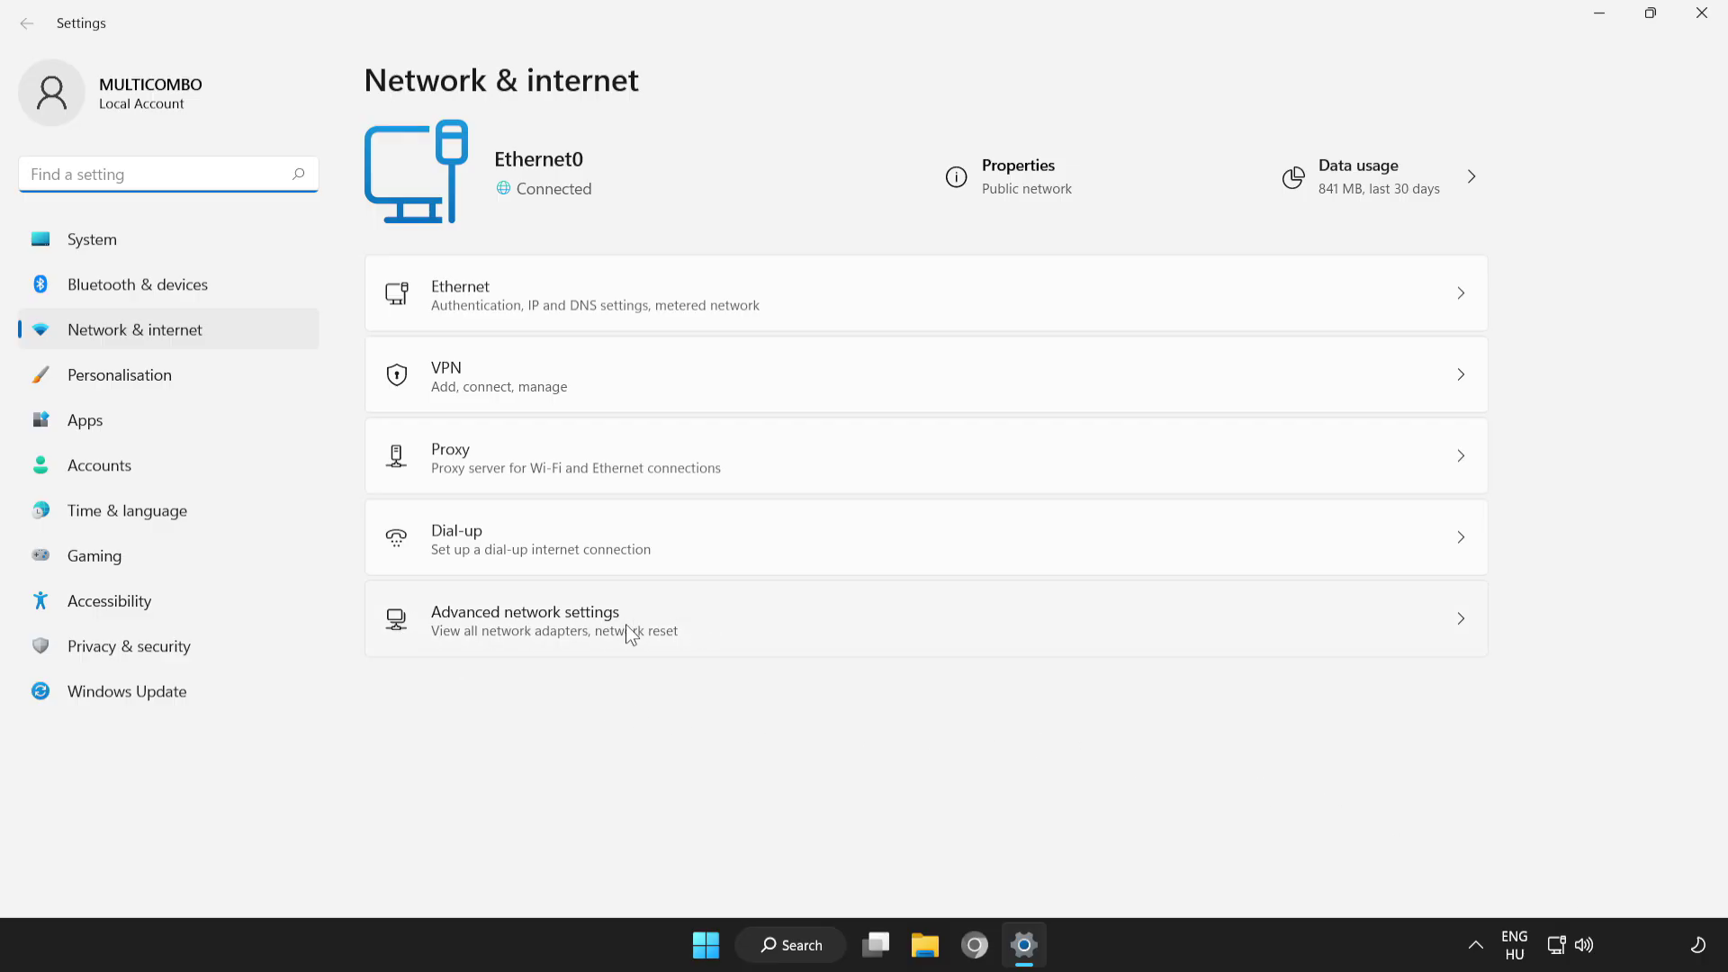
pyautogui.click(741, 630)
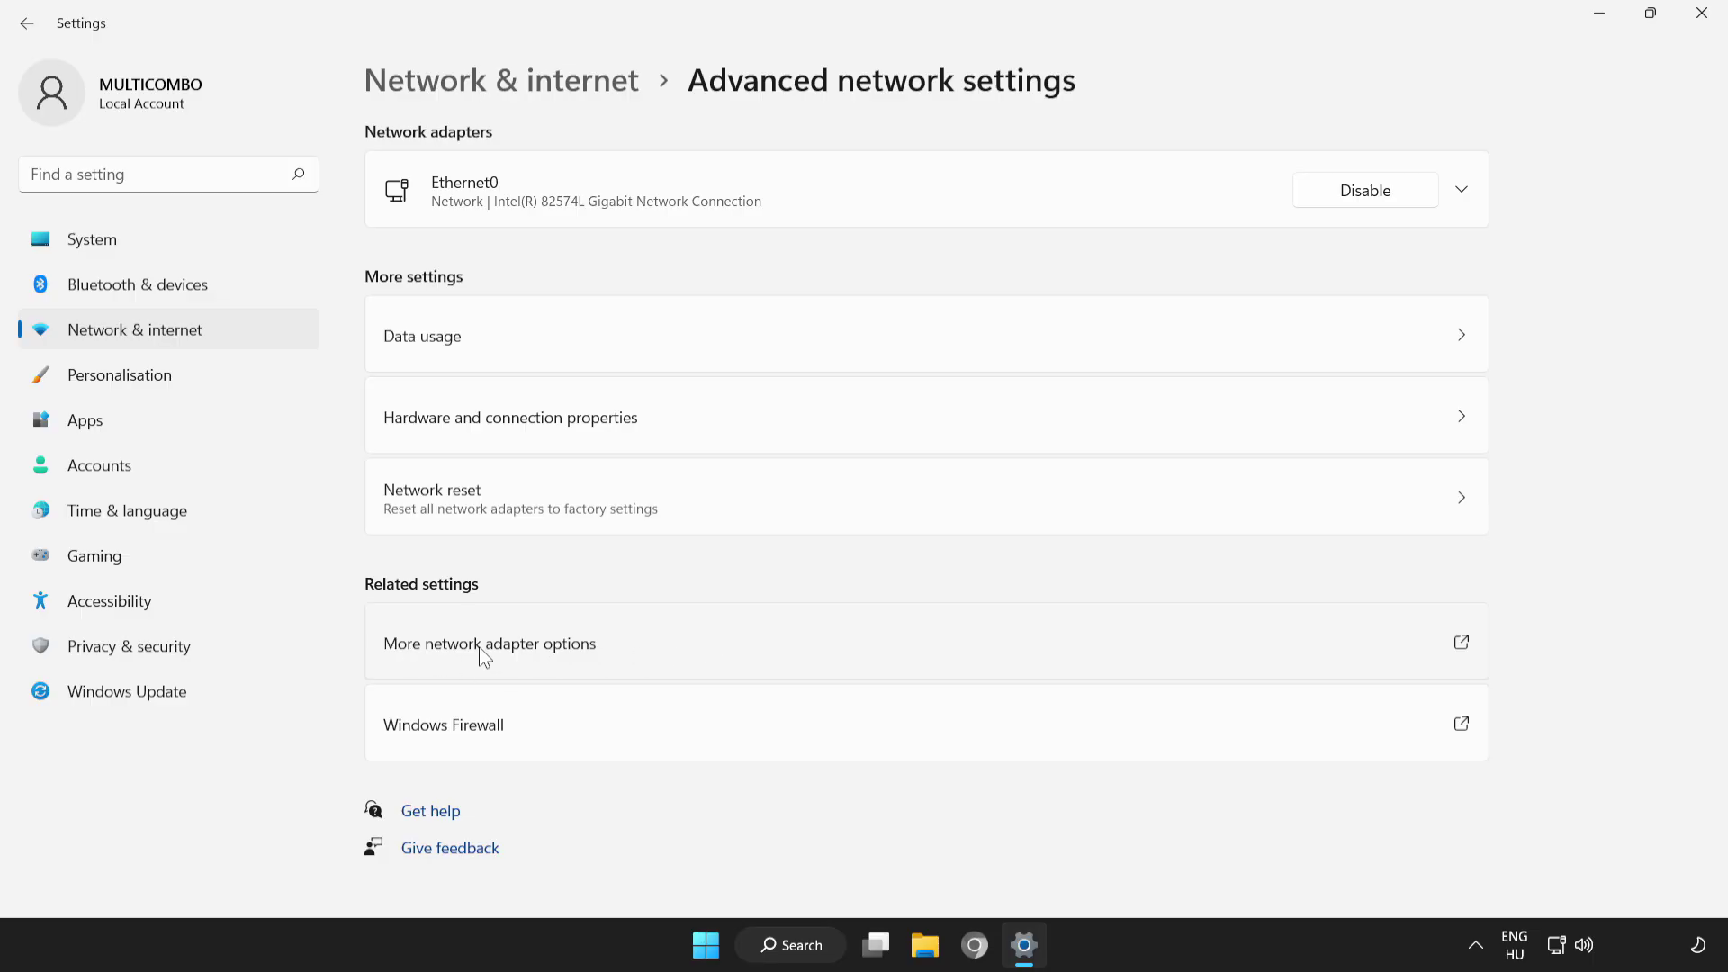
pyautogui.click(797, 650)
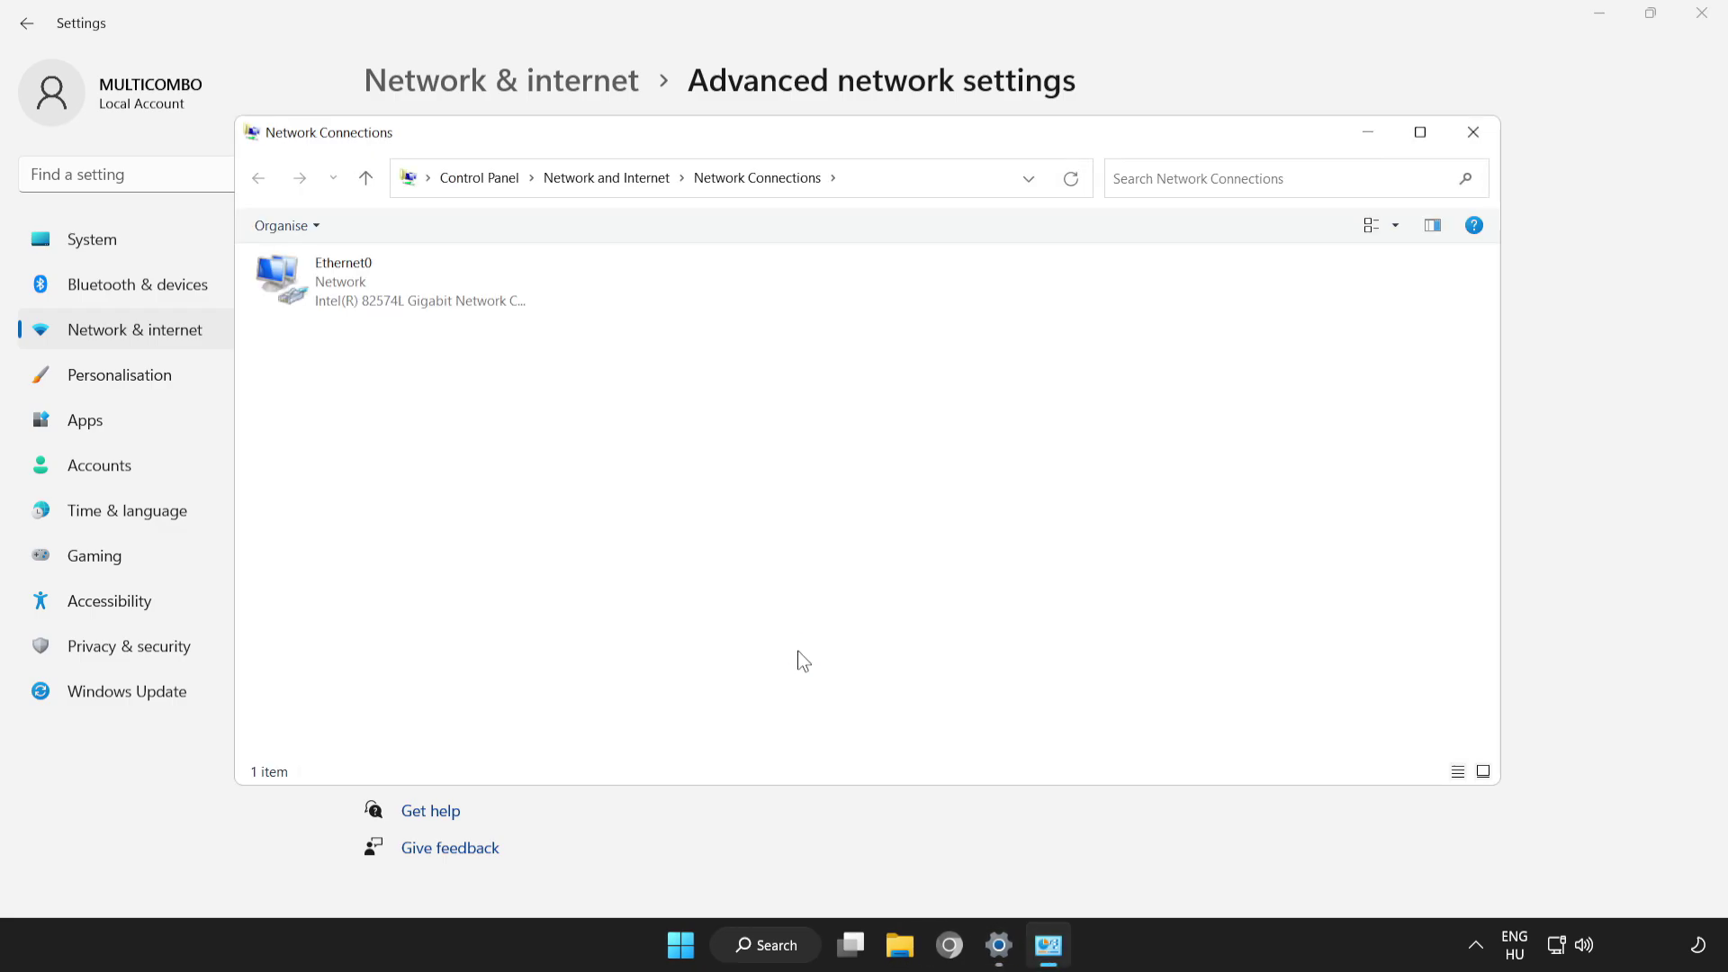
# Step: Open the Internet Protocol Version 4 (TCP/IPv4) properties of the Ethernet0 connection
pyautogui.click(327, 306)
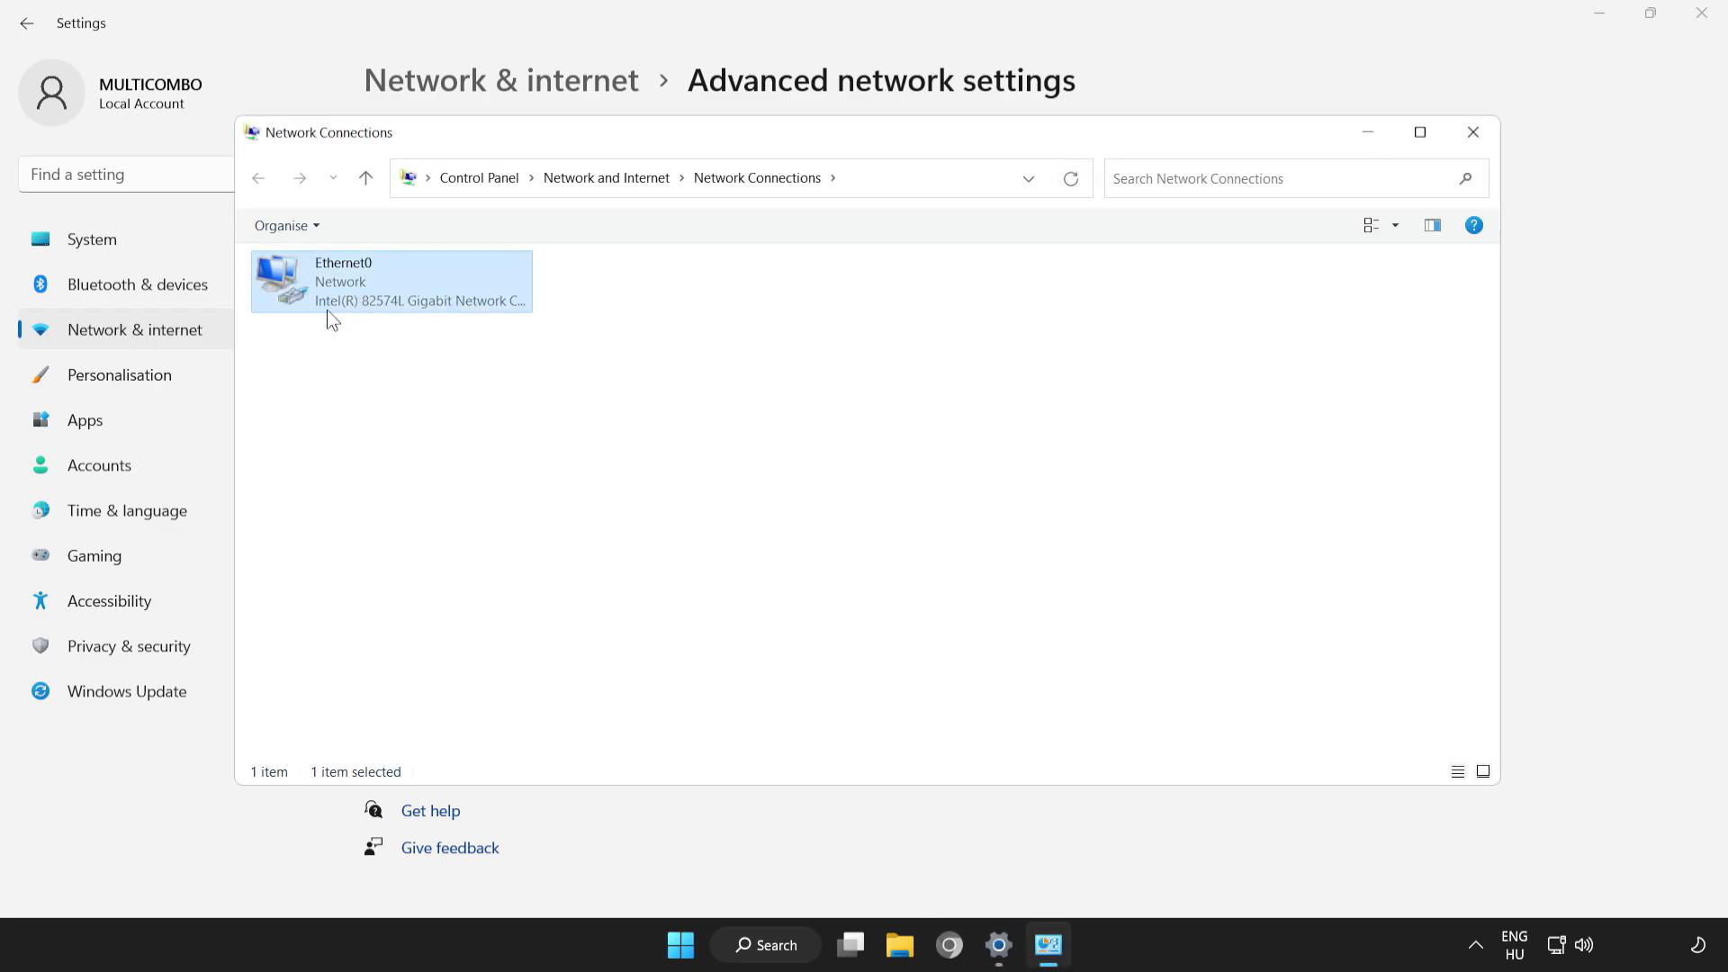
pyautogui.rightClick(361, 286)
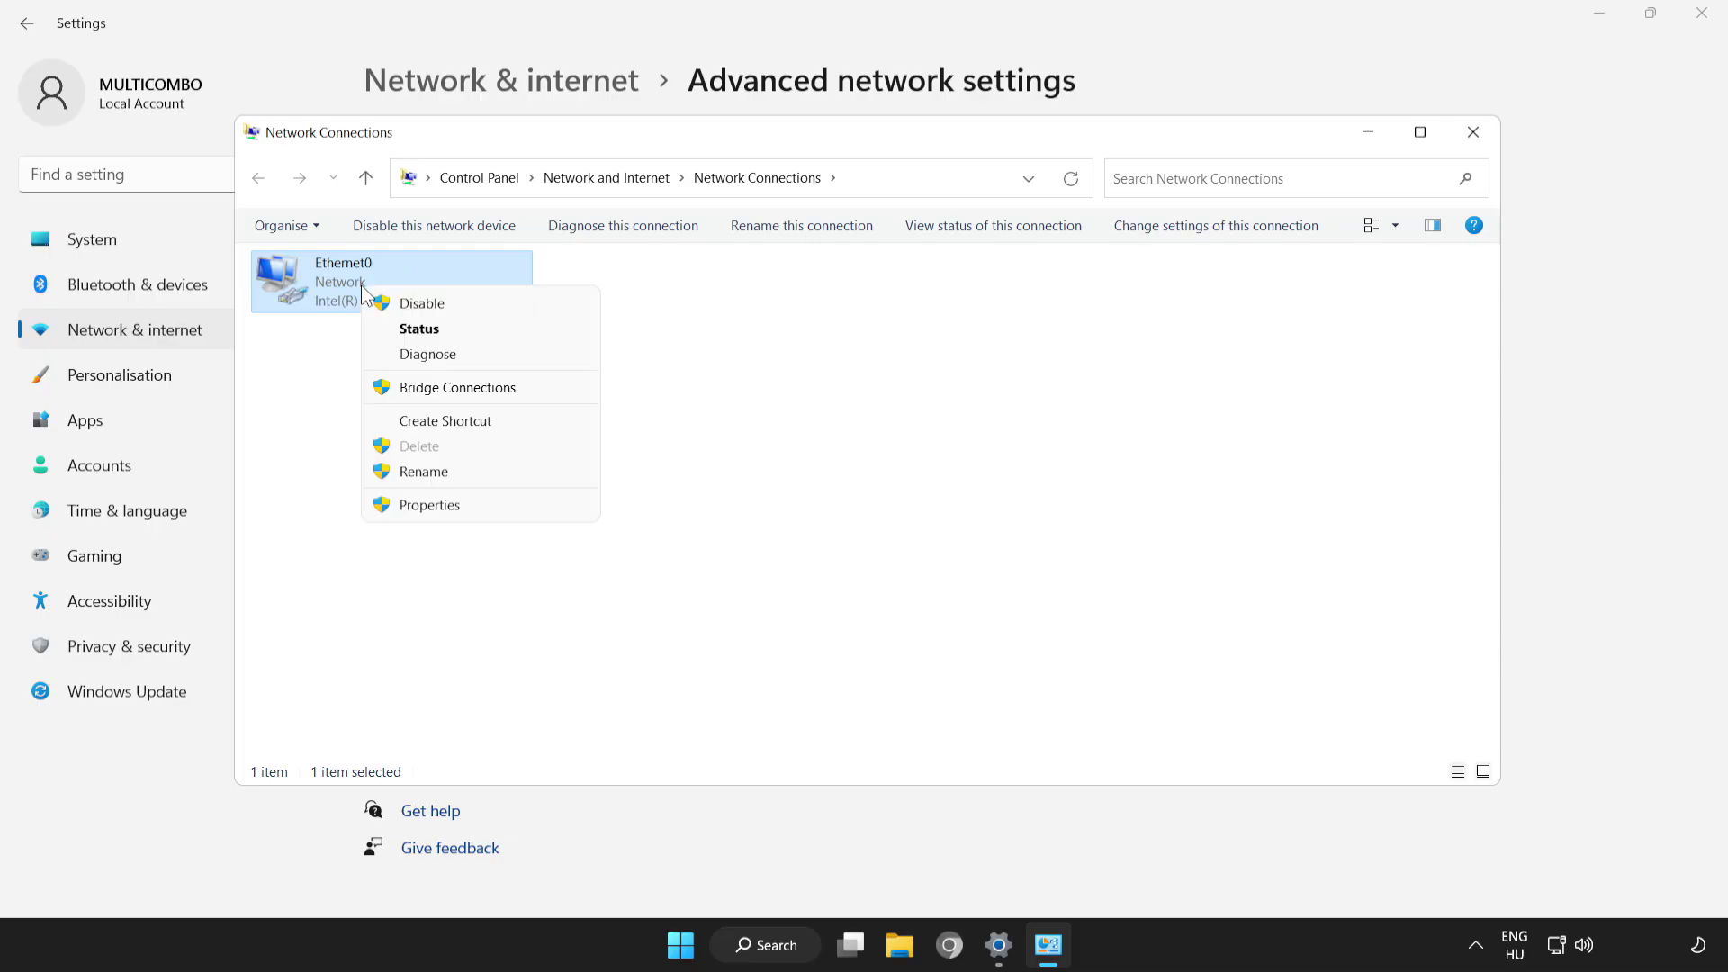
pyautogui.click(492, 506)
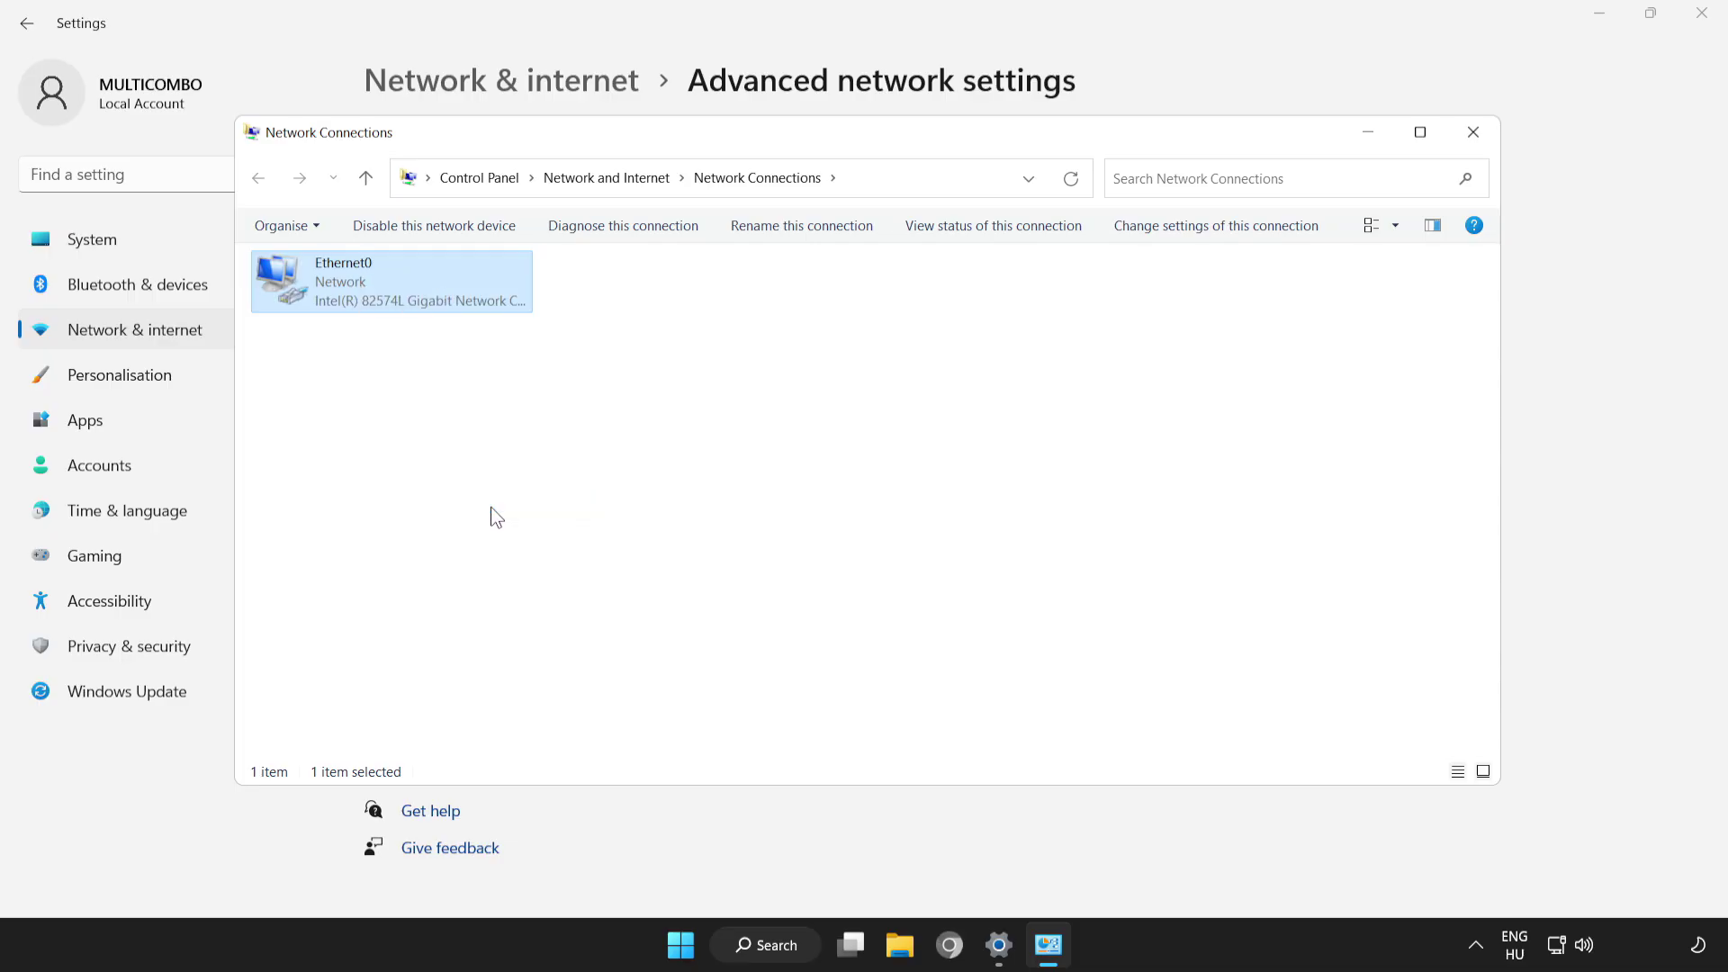
pyautogui.moveTo(474, 241); pyautogui.dragTo(842, 218)
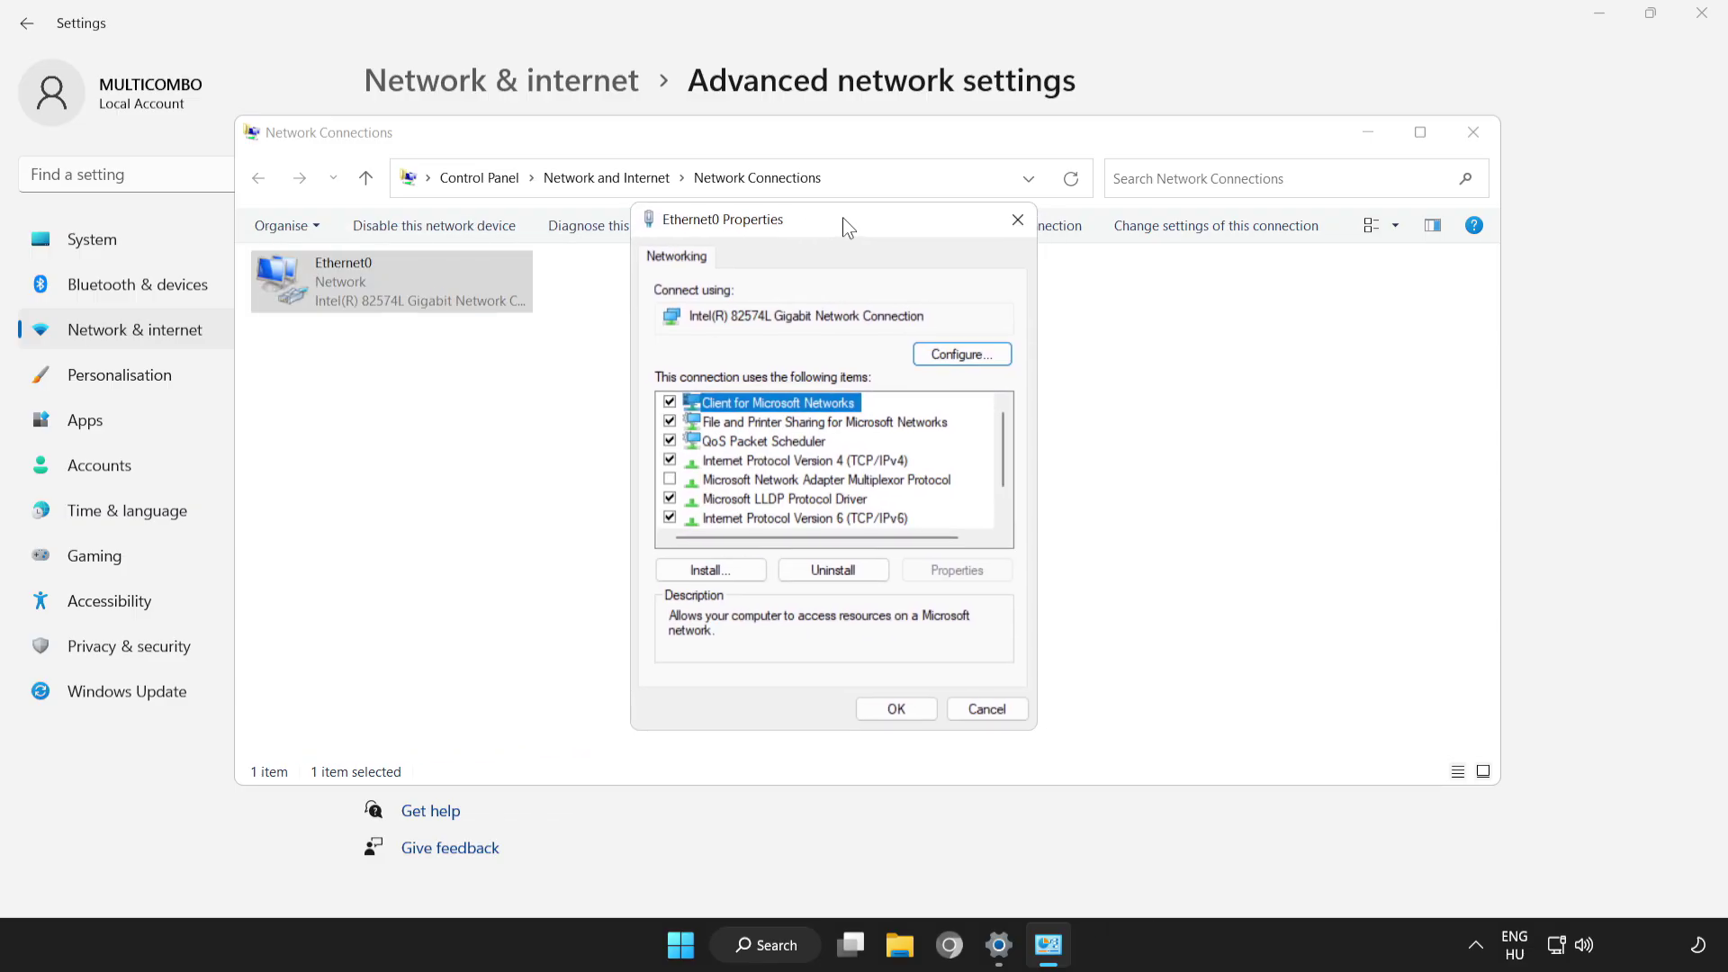
pyautogui.click(767, 460)
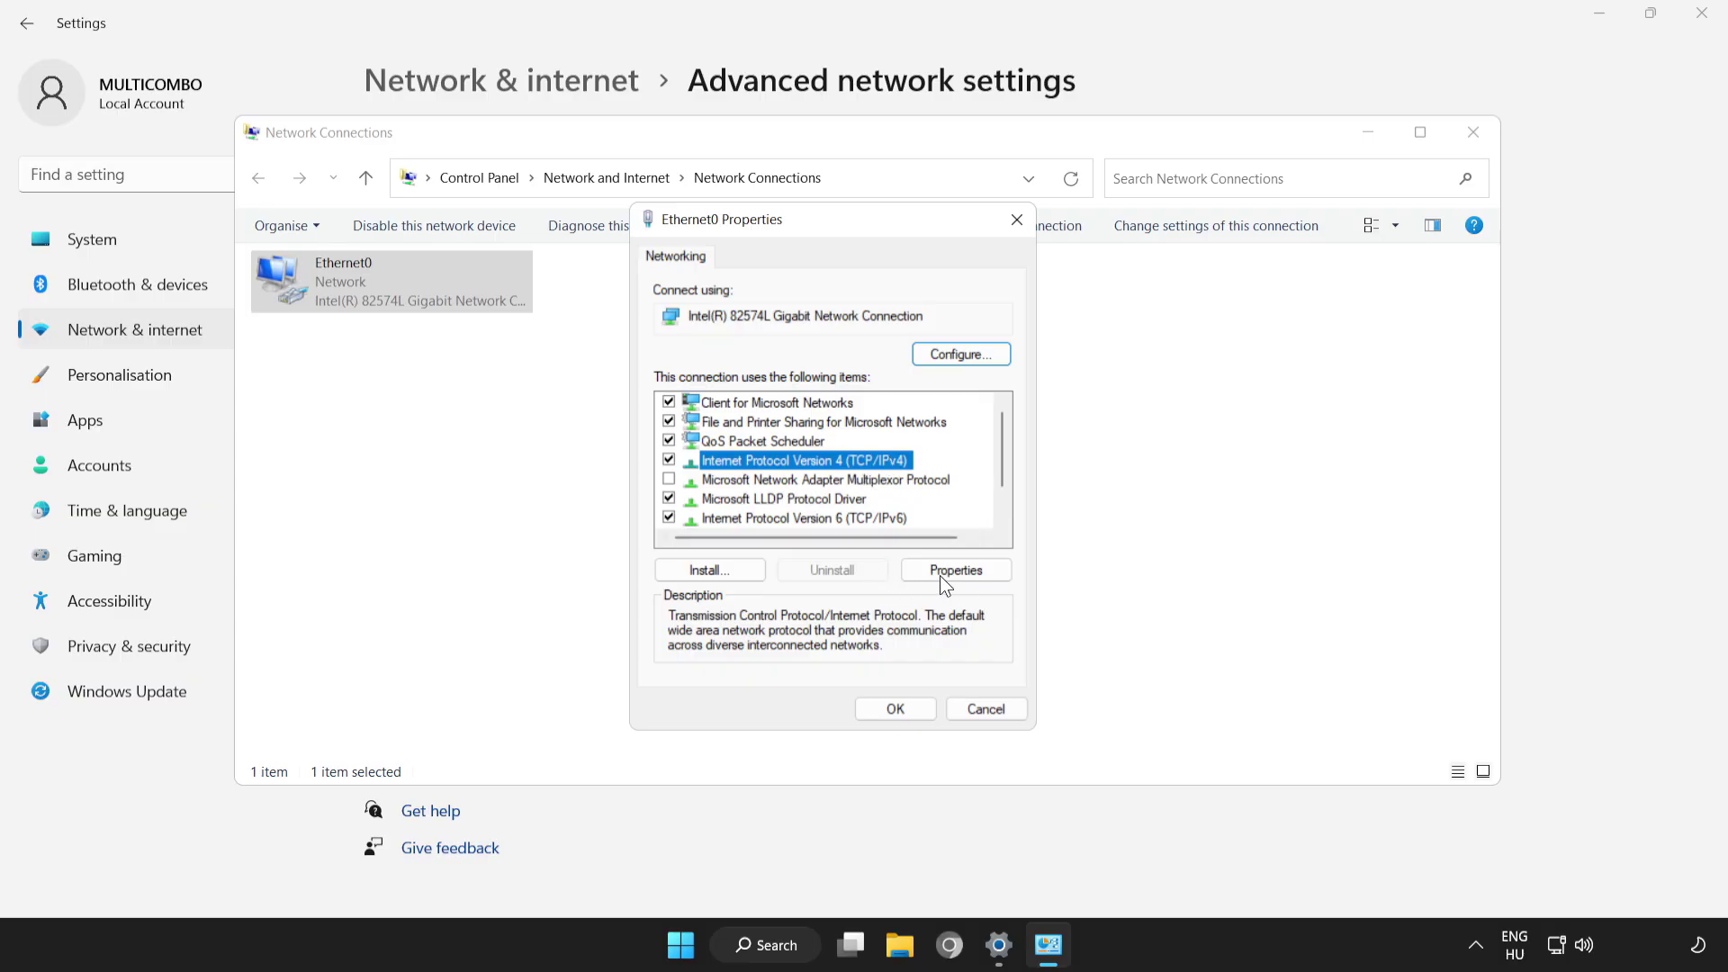
pyautogui.click(968, 574)
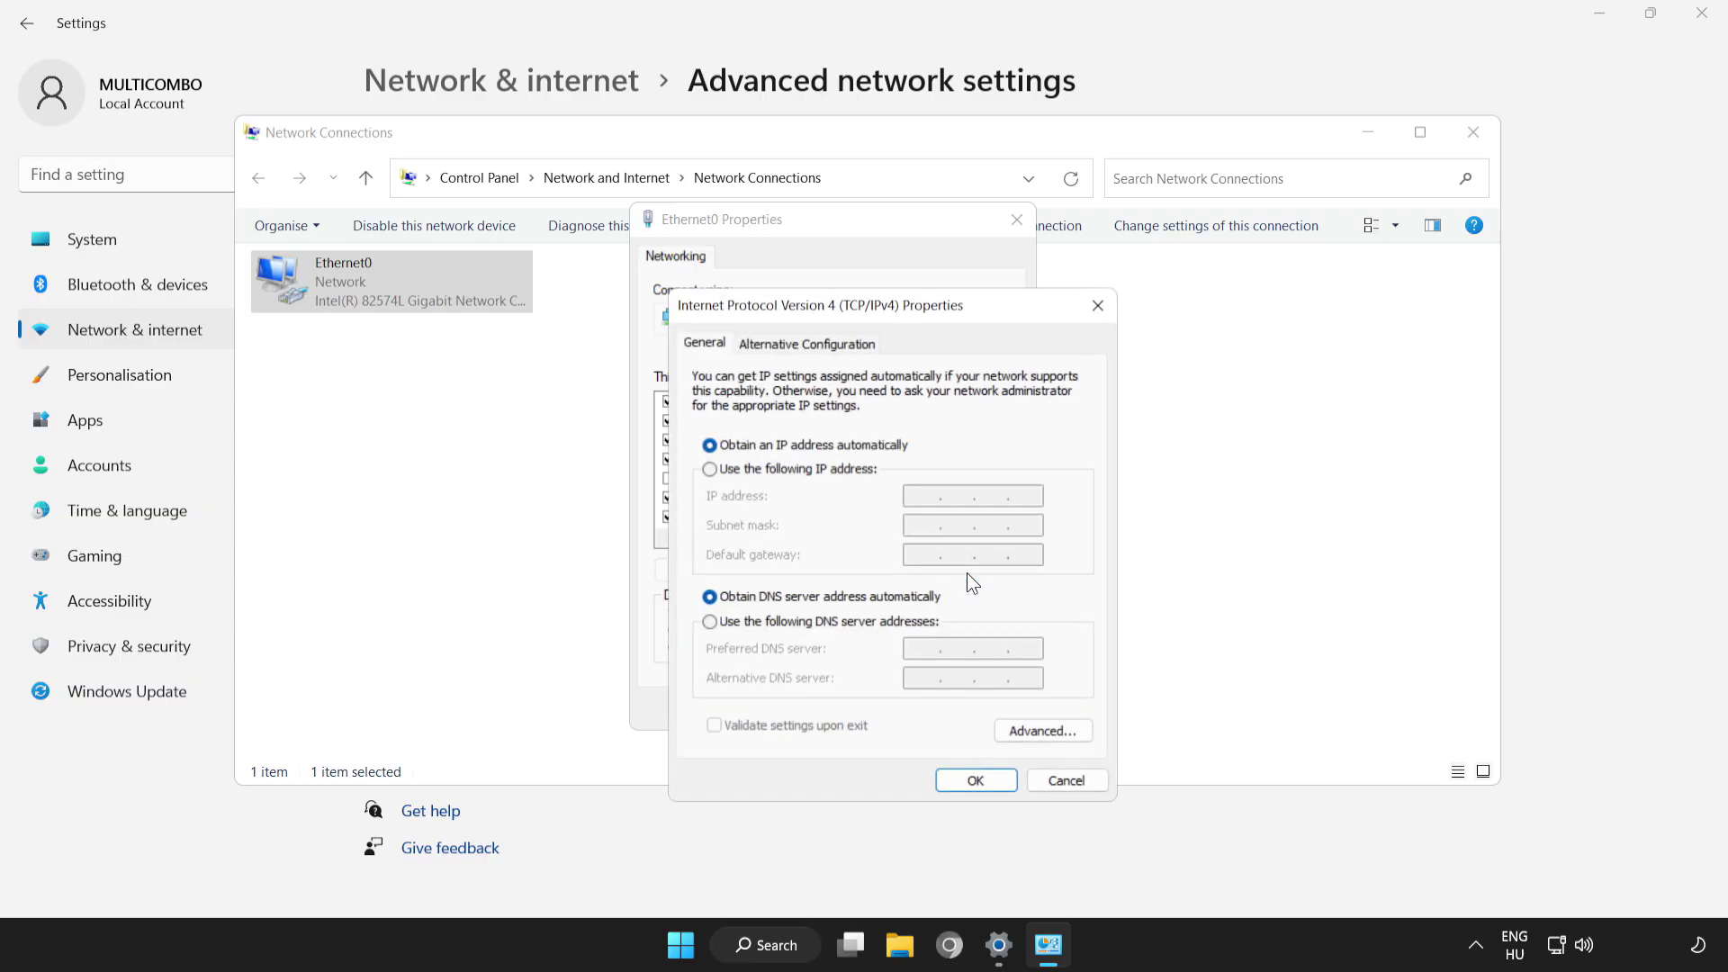
# Step: Set the IPv4 DNS servers manually to 8.8.8.8 preferred and 8.8.4.4 alternative, and apply the settings
pyautogui.moveTo(920, 313); pyautogui.dragTo(875, 223)
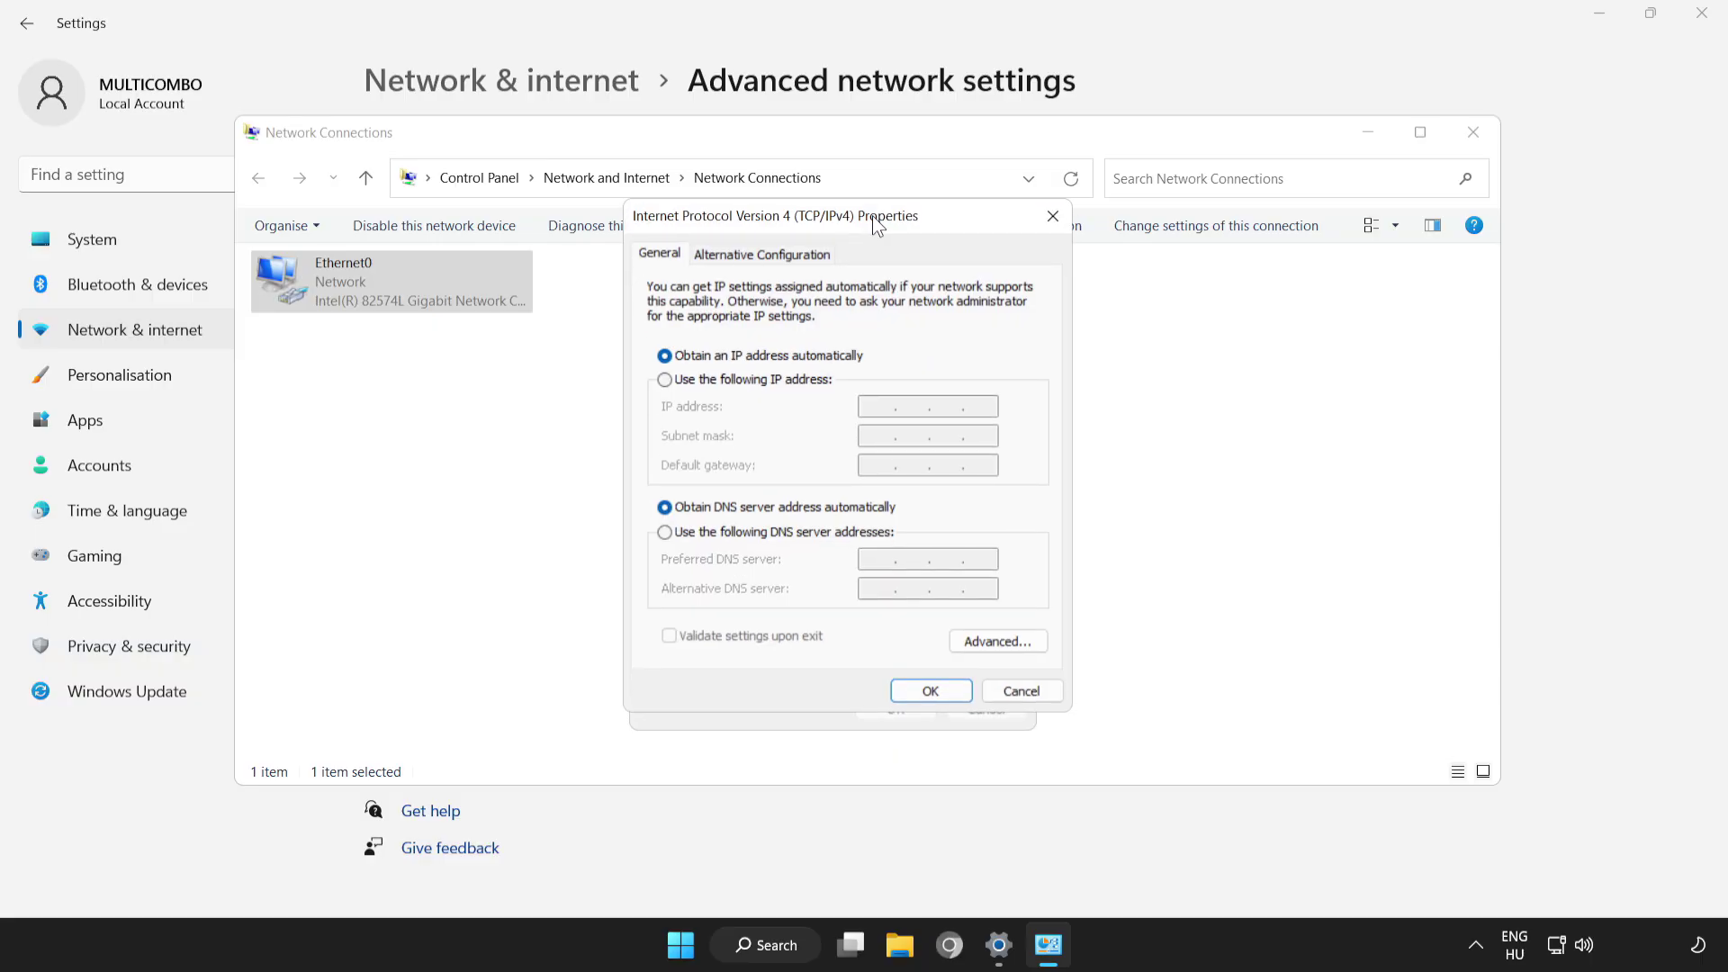
pyautogui.click(664, 532)
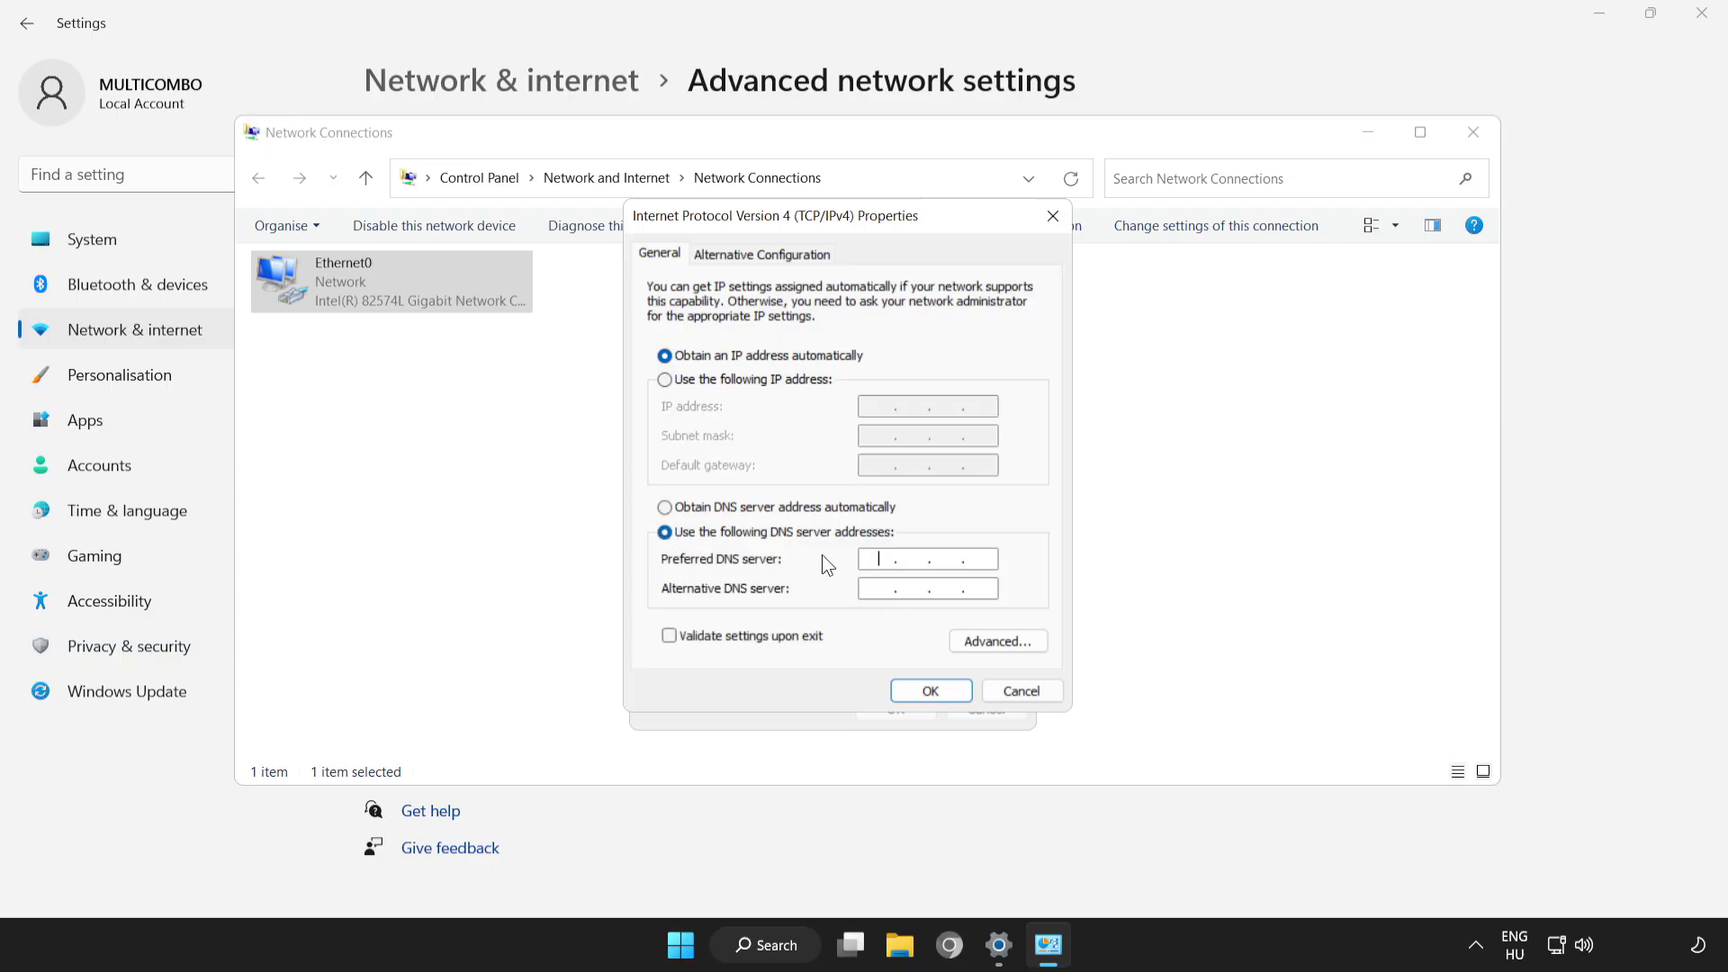
pyautogui.write('8.8.8.8')
pyautogui.click(875, 591)
pyautogui.write('8.8.4.4')
pyautogui.click(938, 691)
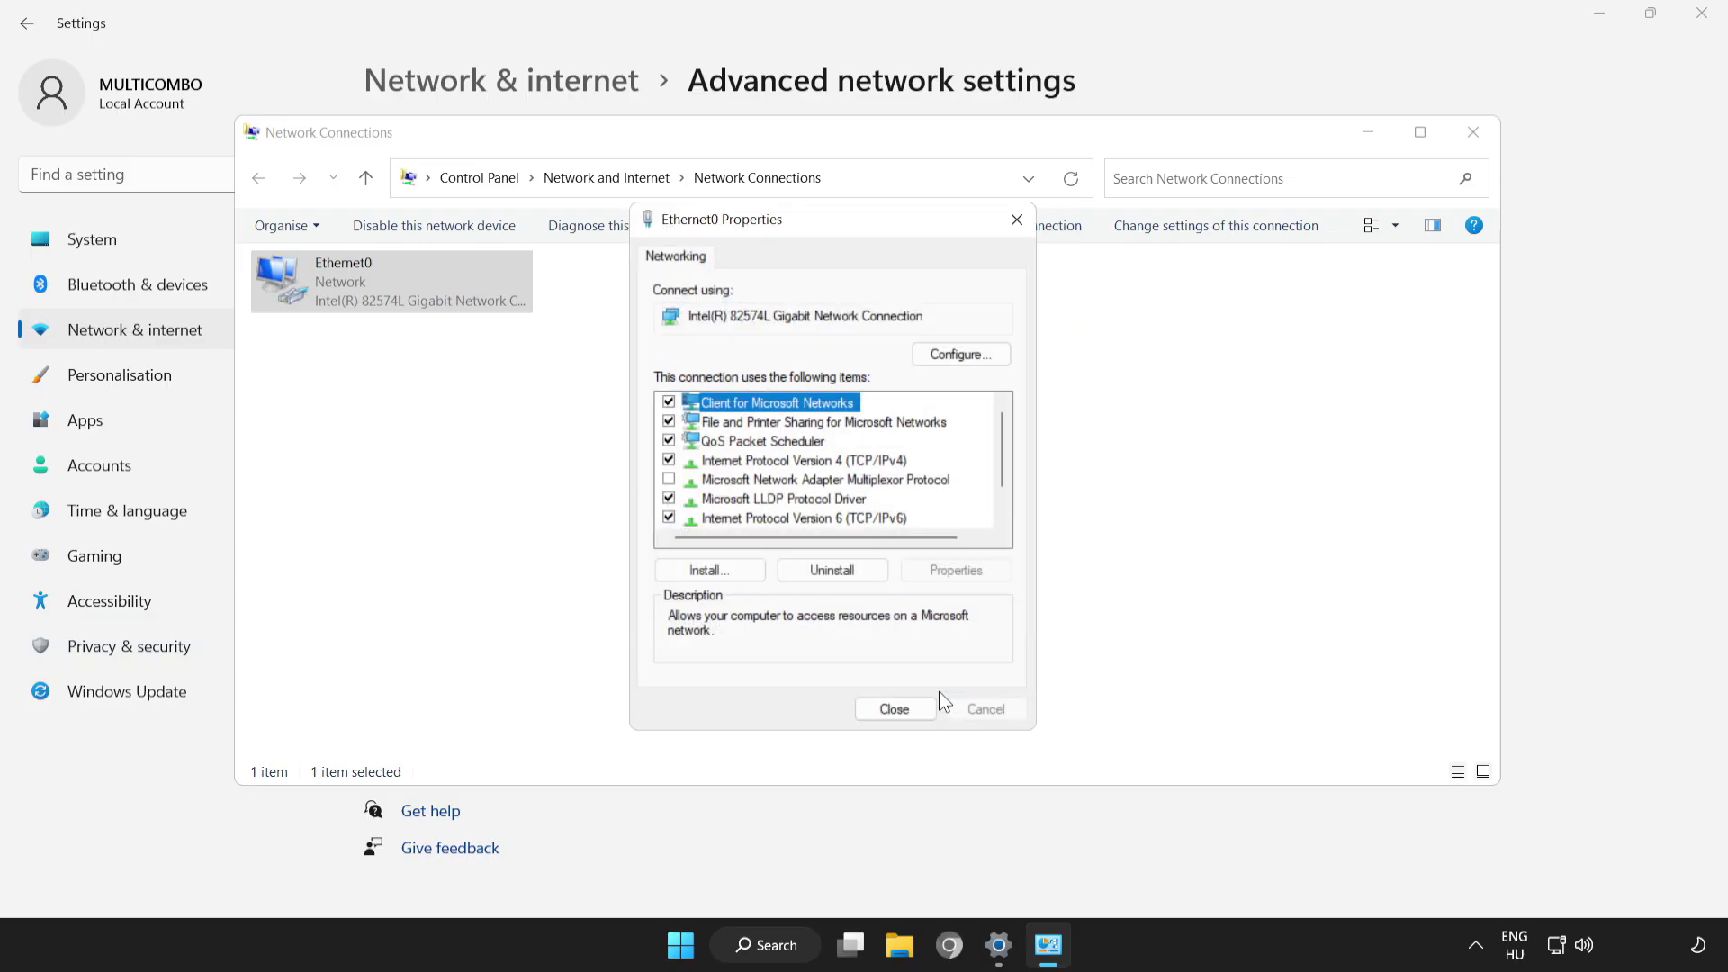
# Step: Close the Ethernet0 properties, the Network Connections window and Settings
pyautogui.click(897, 710)
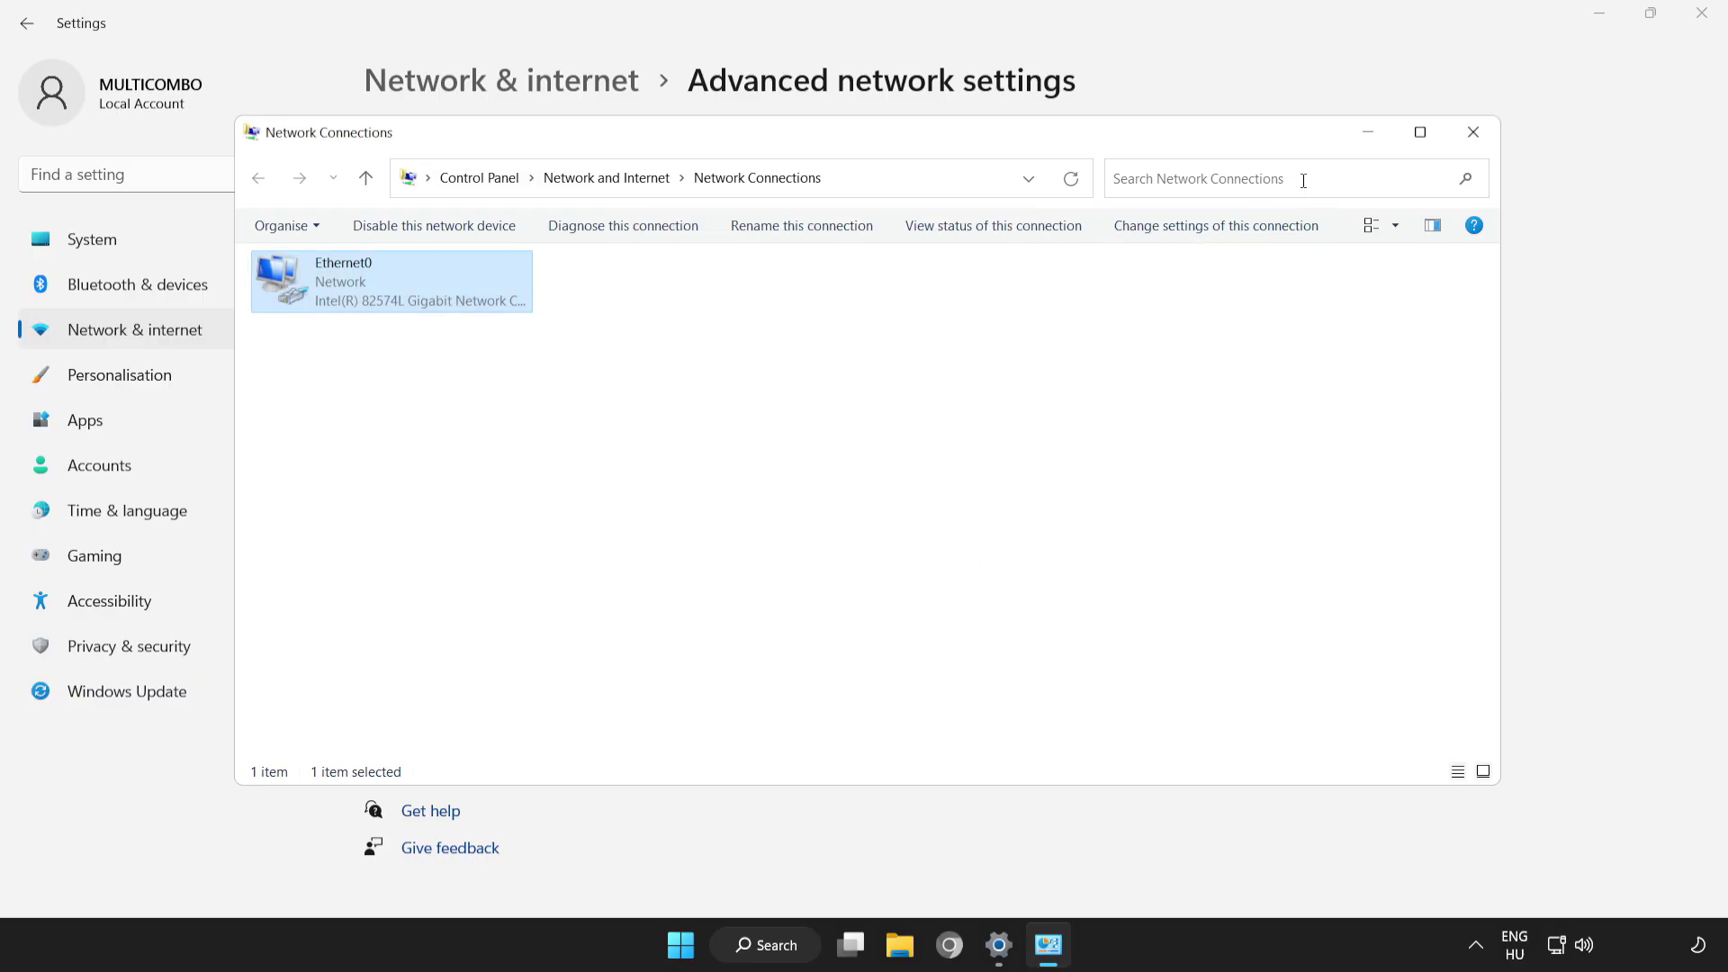
pyautogui.click(1472, 133)
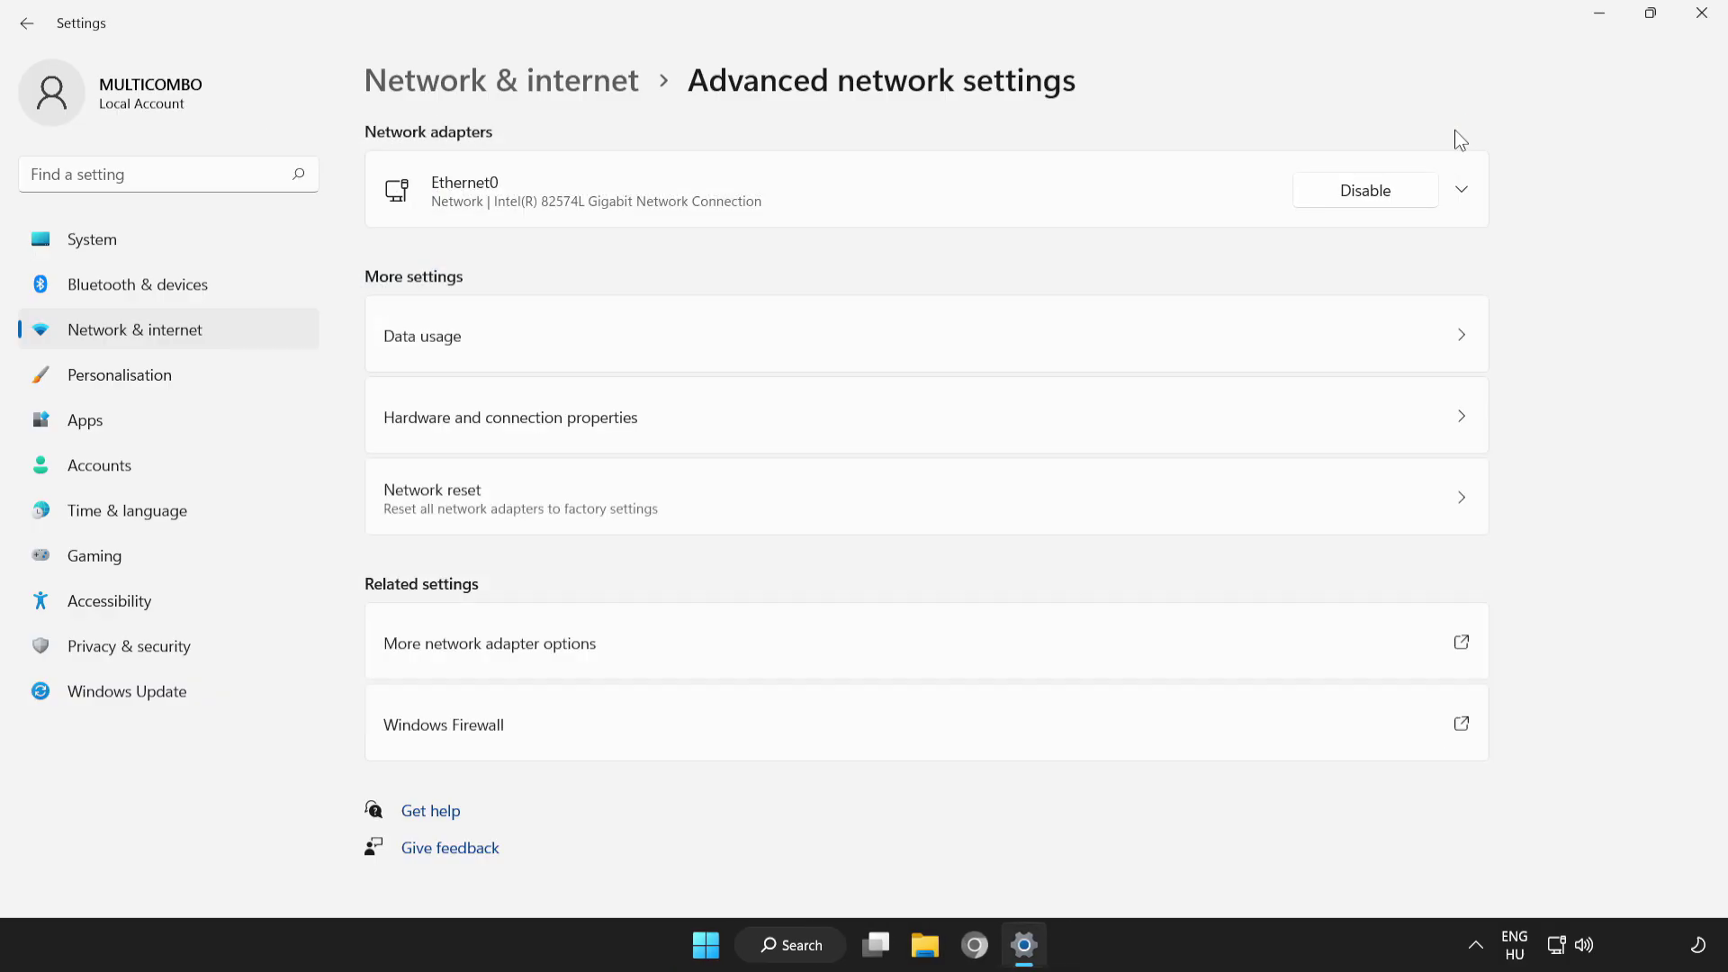
pyautogui.click(1710, 14)
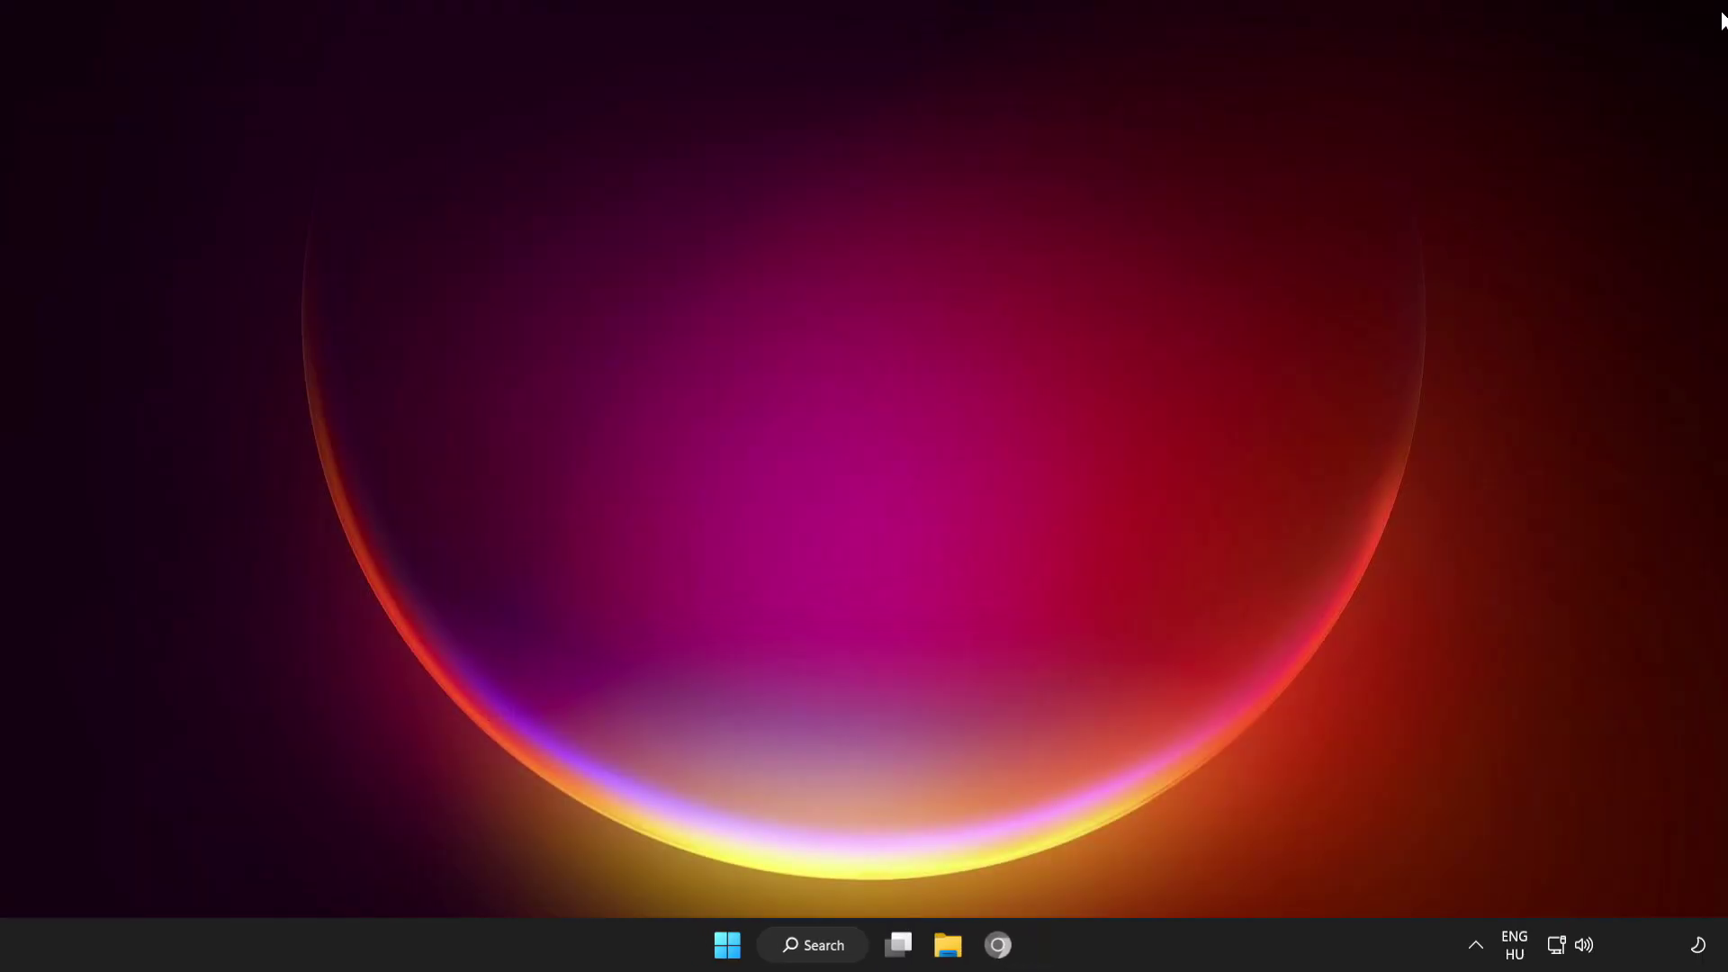
# Step: Open the computer's power options
pyautogui.click(732, 942)
pyautogui.click(1142, 866)
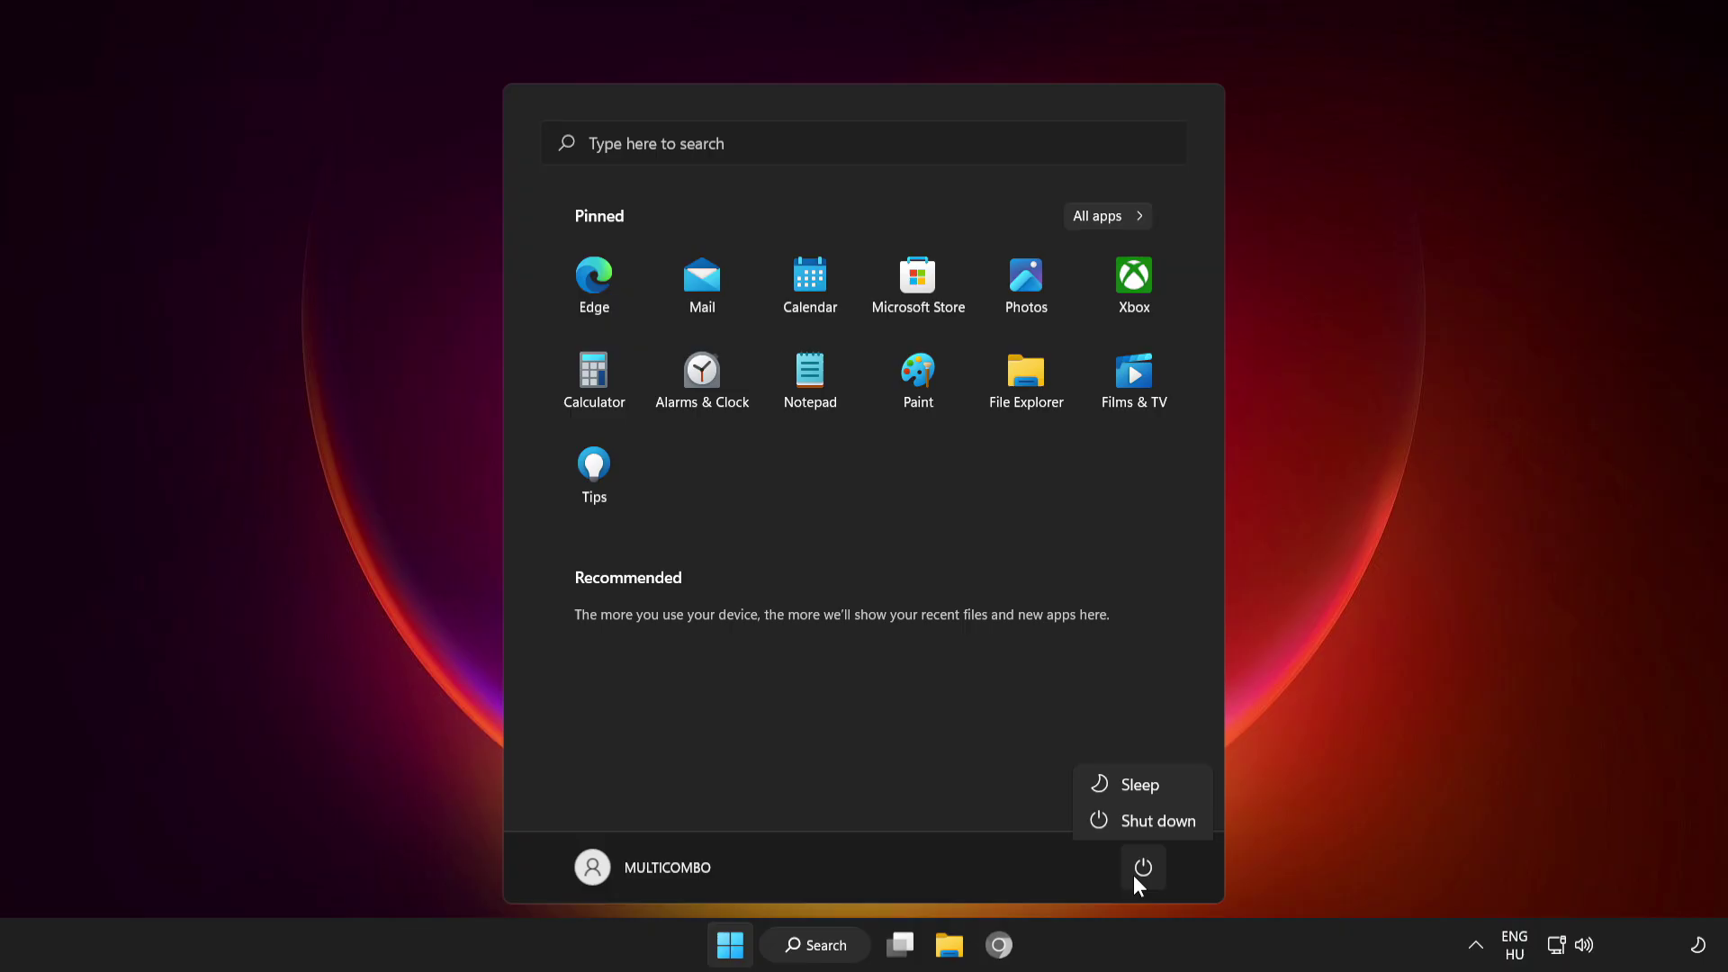